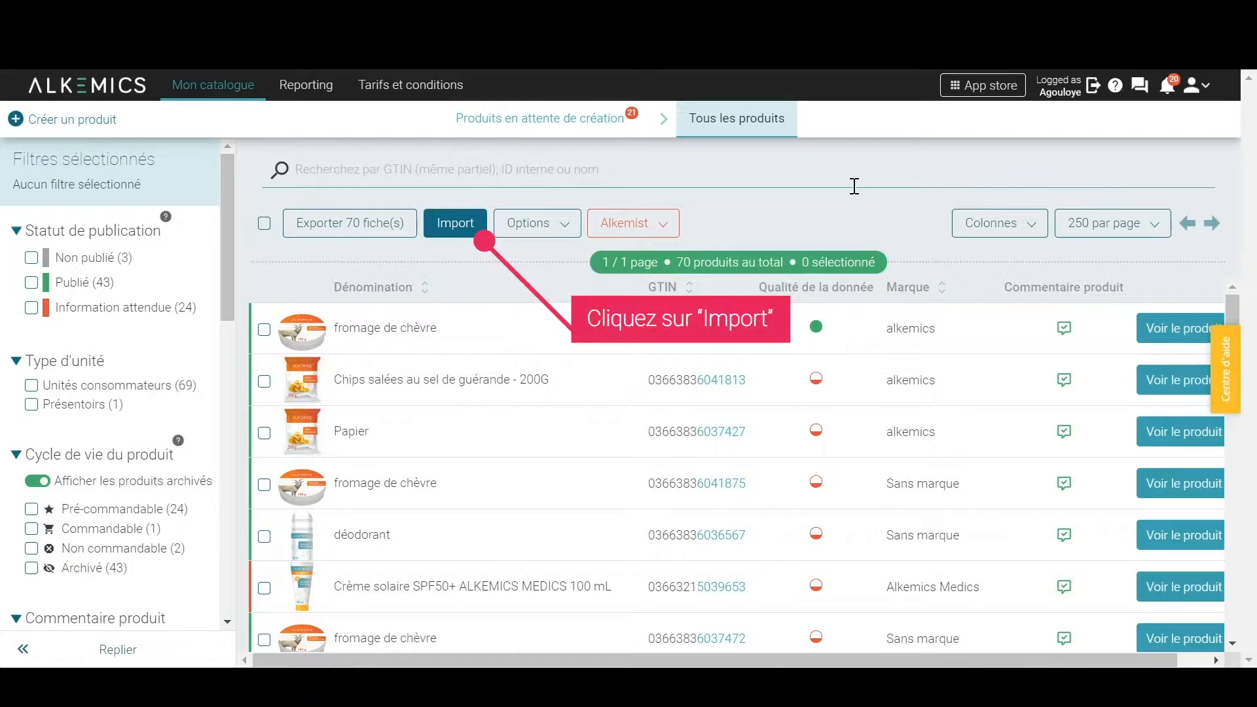
Open the XLSX matrix generator from the product import
{"action": "left_click", "coordinate": [457, 228]}
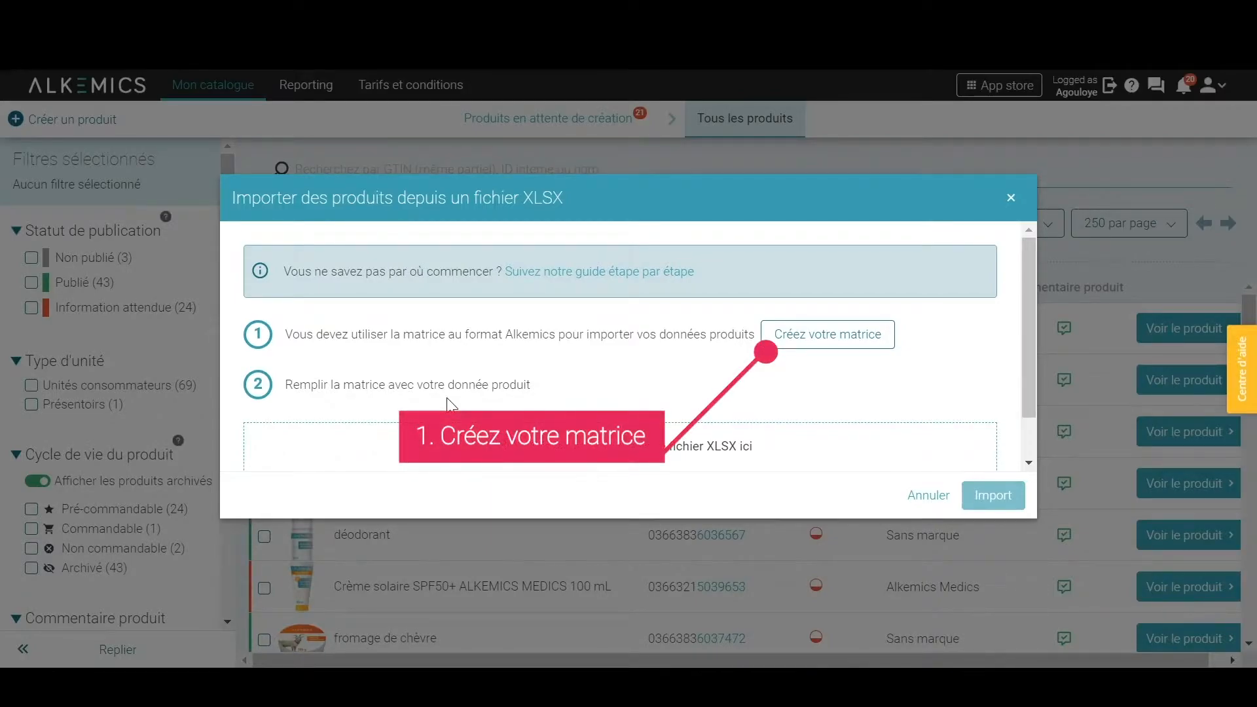
{"action": "left_click", "coordinate": [841, 347]}
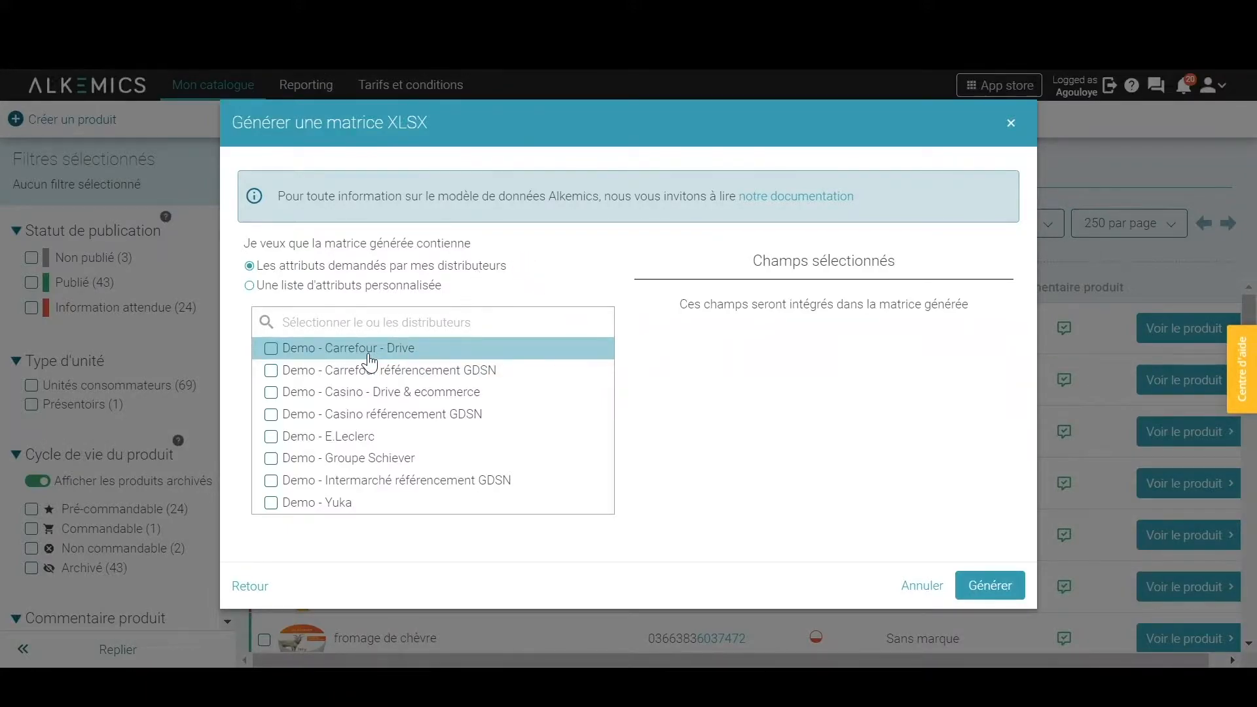
Preview the fields requested by the distributors Demo - Carrefour - Drive and Demo - E.Leclerc, and clear both selections
{"action": "left_click", "coordinate": [340, 440]}
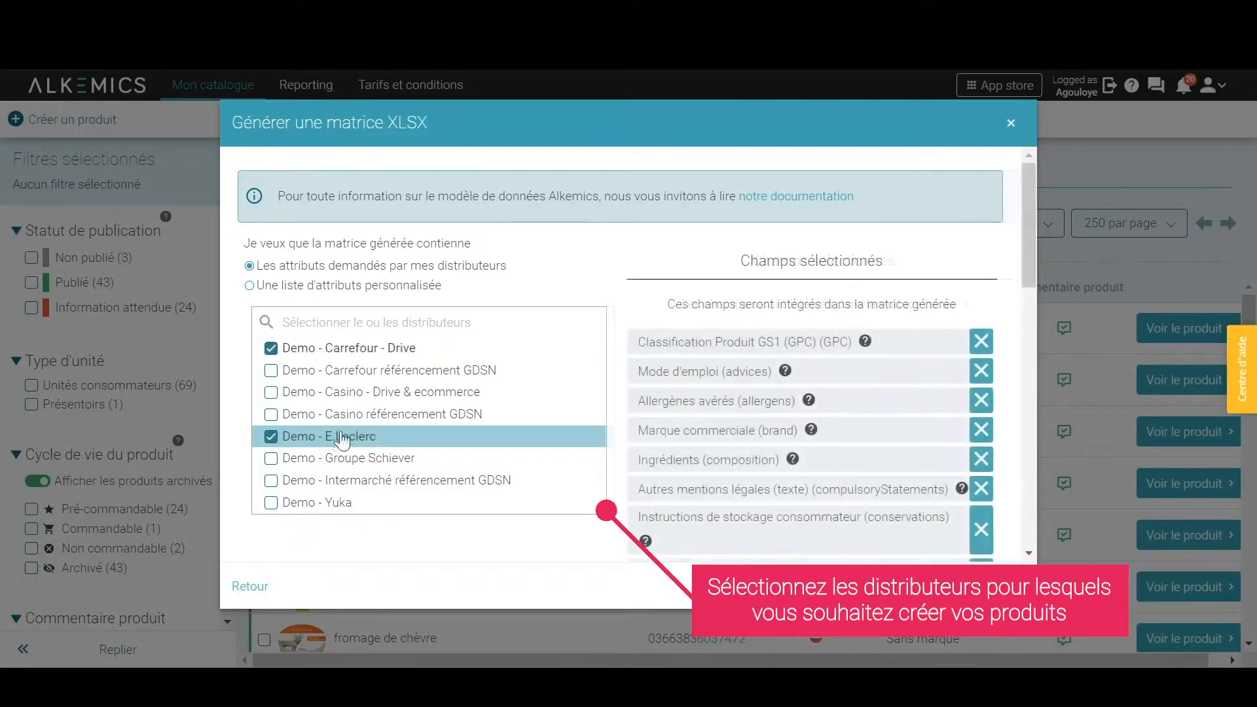
{"action": "left_click", "coordinate": [340, 350]}
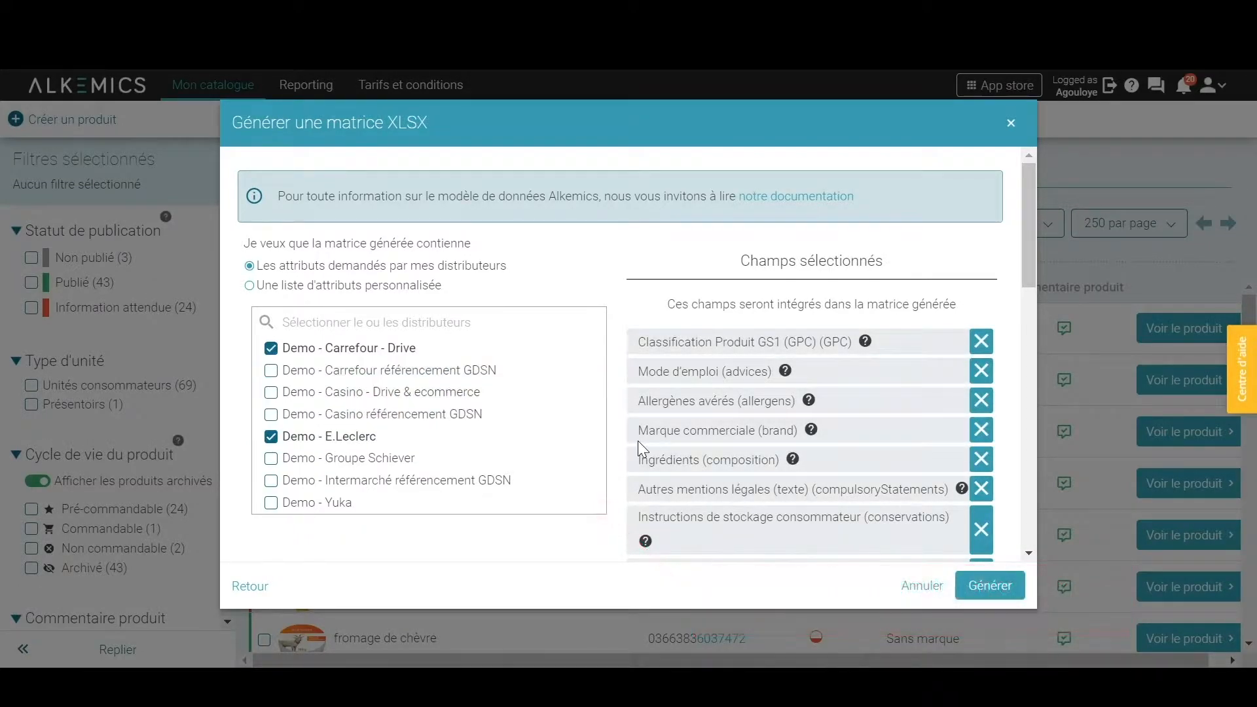
{"action": "scroll", "coordinate": [712, 450], "scroll_direction": "down", "scroll_amount": 6}
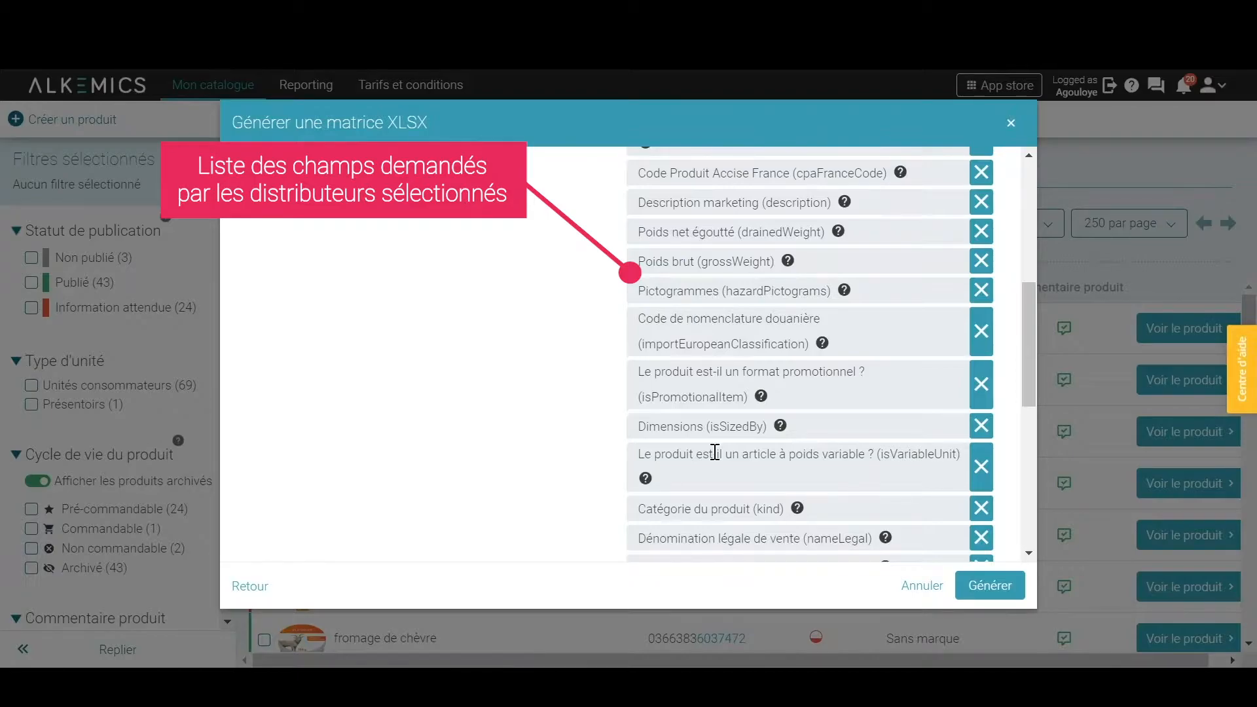
{"action": "scroll", "coordinate": [714, 451], "scroll_direction": "up", "scroll_amount": 6}
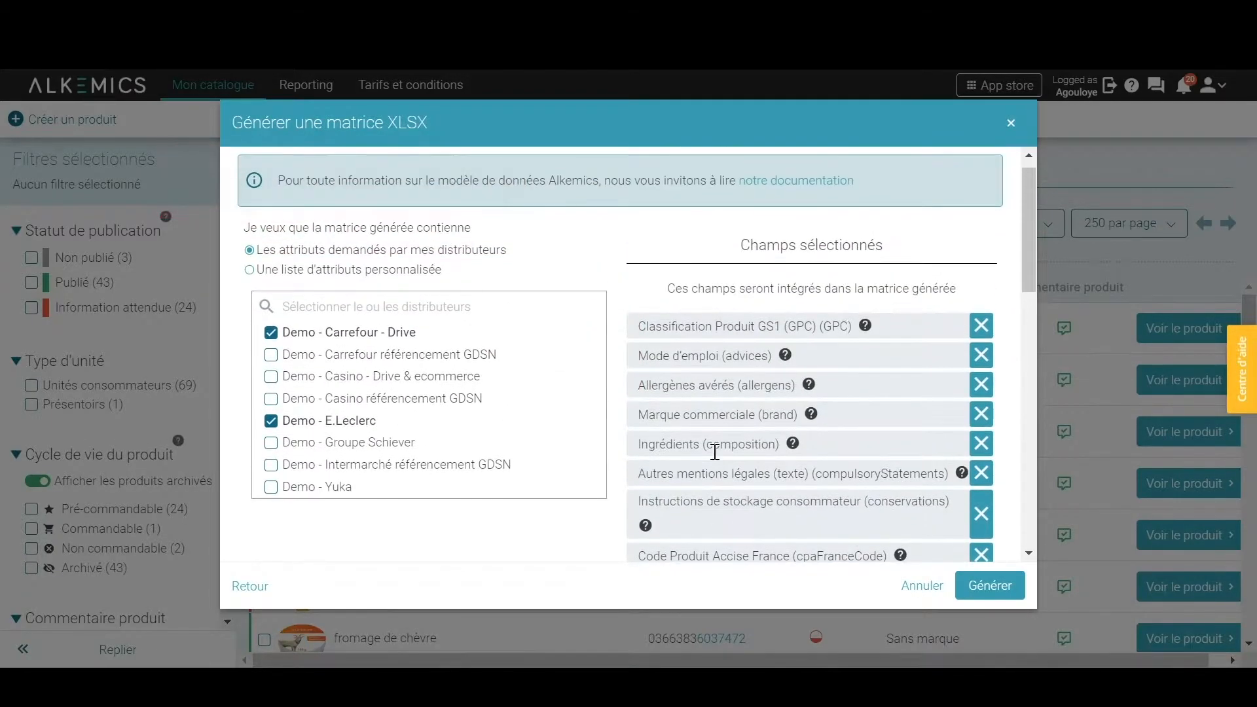
{"action": "left_click", "coordinate": [267, 418]}
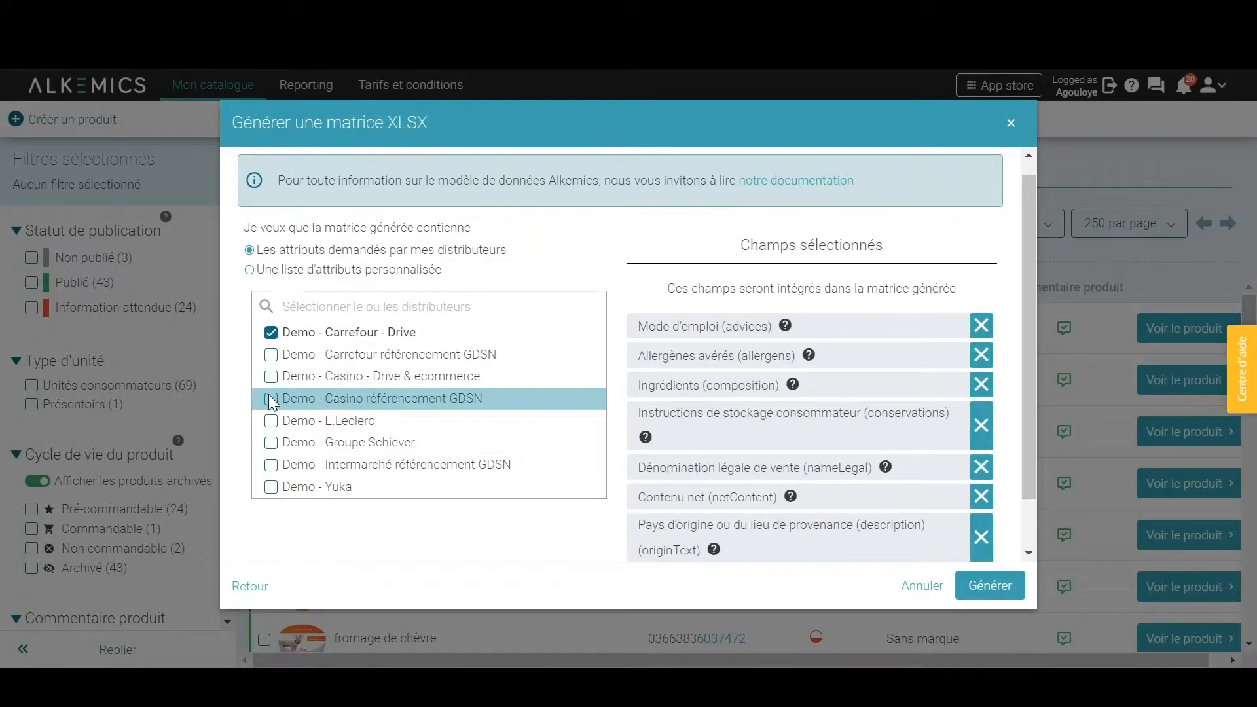
{"action": "left_click", "coordinate": [271, 332]}
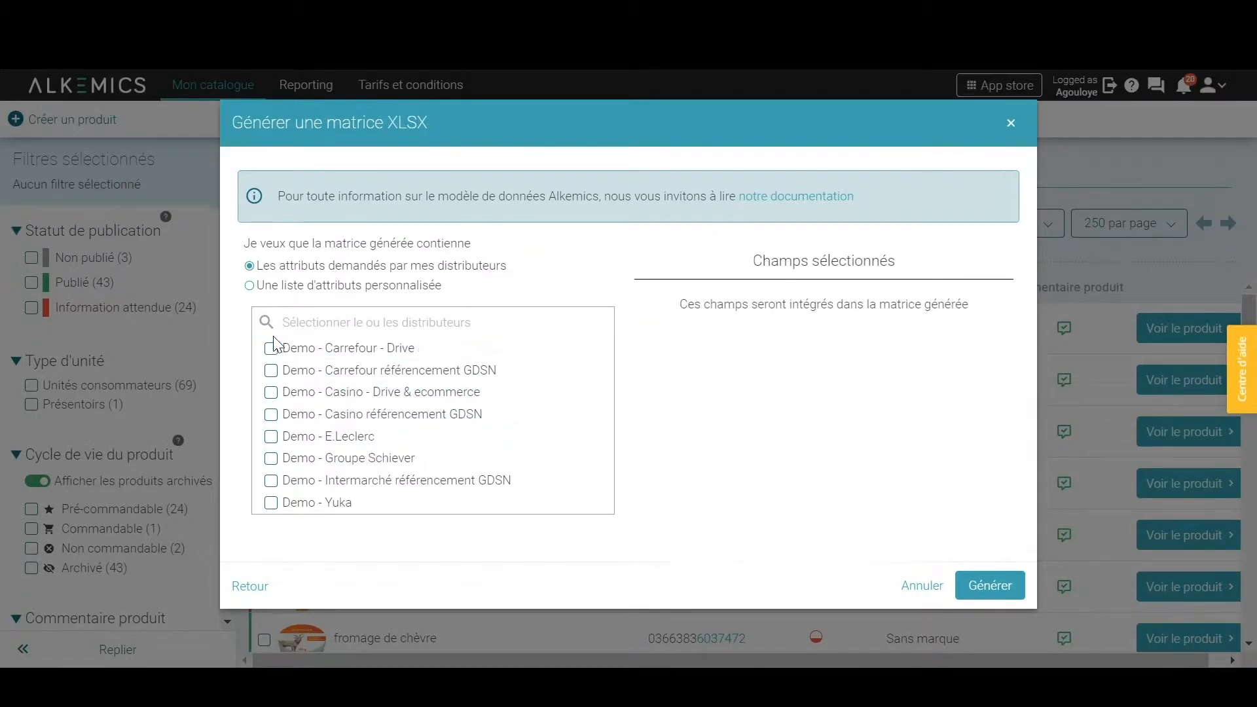
Switch the matrix to a custom attribute list, search for "poids" and add the Poids net field
{"action": "left_click", "coordinate": [322, 288]}
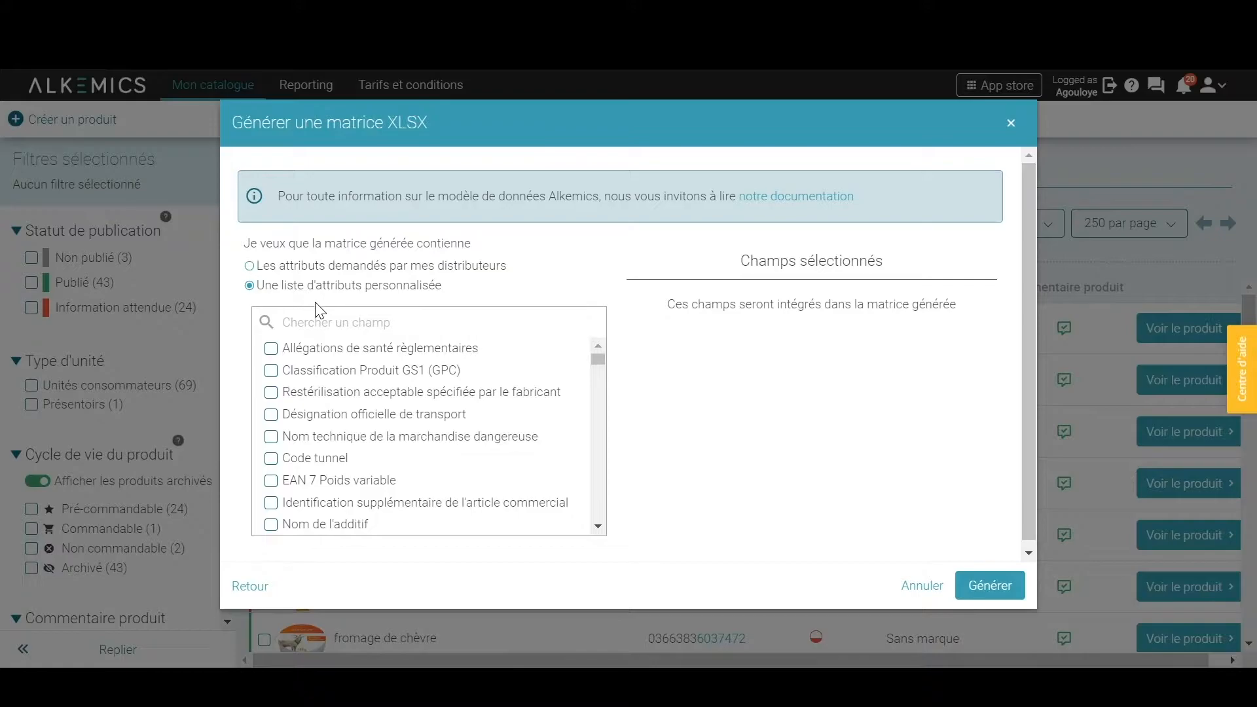
{"action": "left_click", "coordinate": [317, 323]}
{"action": "type", "text": "poids"}
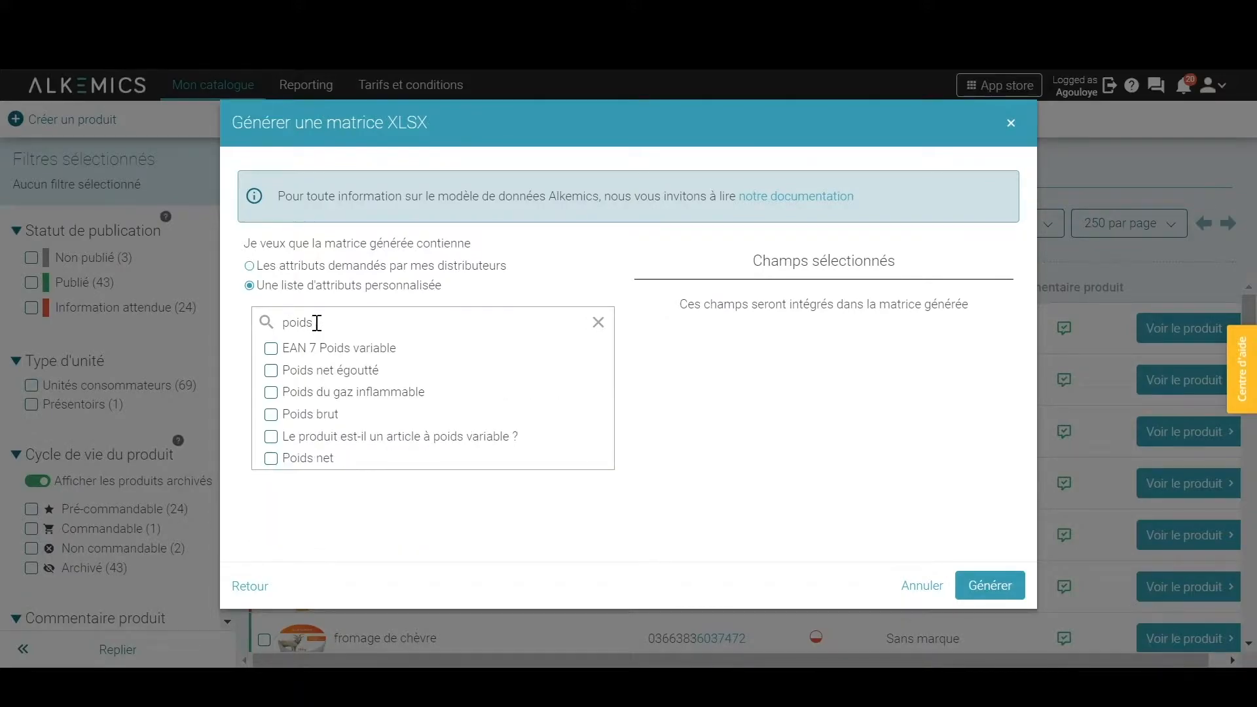
{"action": "left_click", "coordinate": [305, 468]}
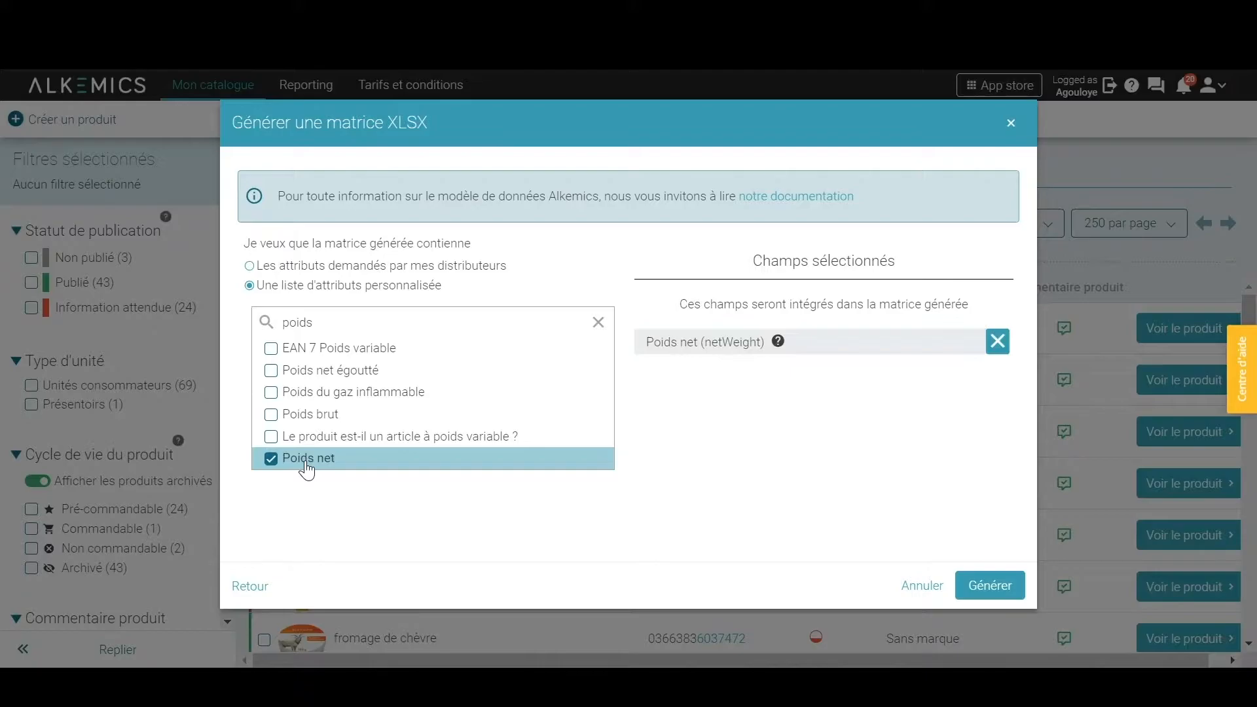
Search the custom attributes for "libellé" and add the Libellé commercial long field
{"action": "left_click_drag", "start_coordinate": [317, 320], "coordinate": [260, 326]}
{"action": "type", "text": "libell"}
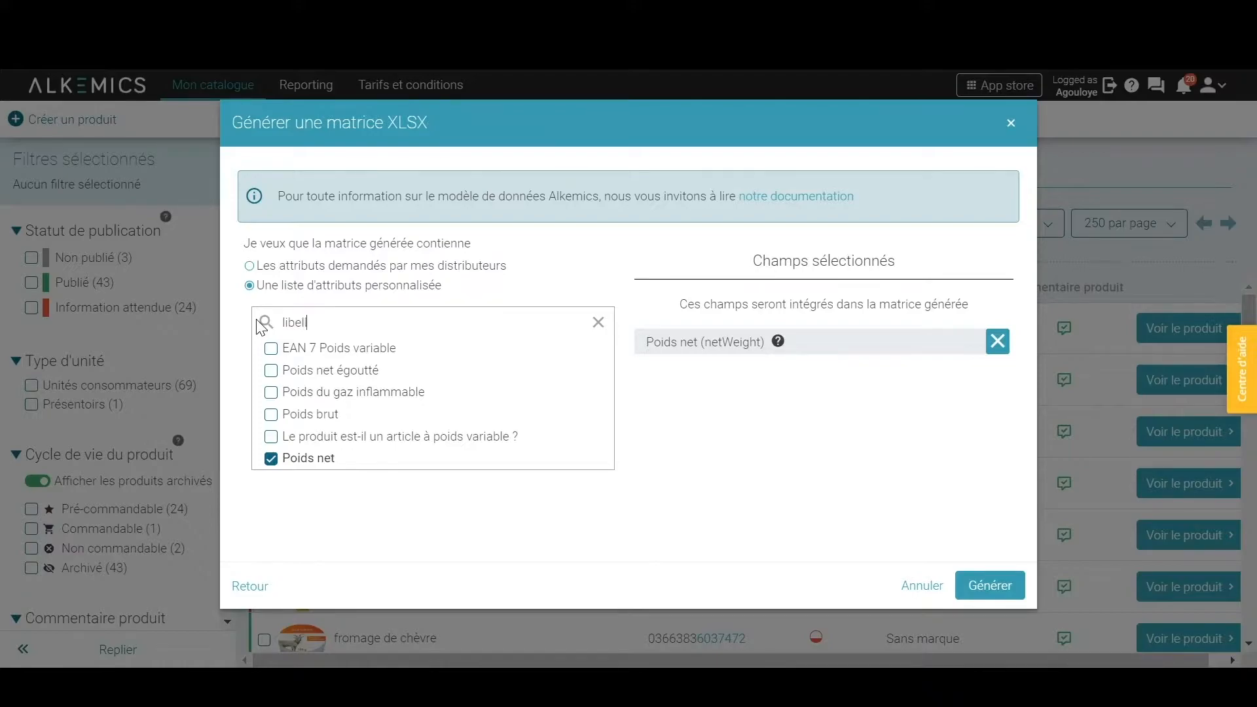
{"action": "type", "text": "é"}
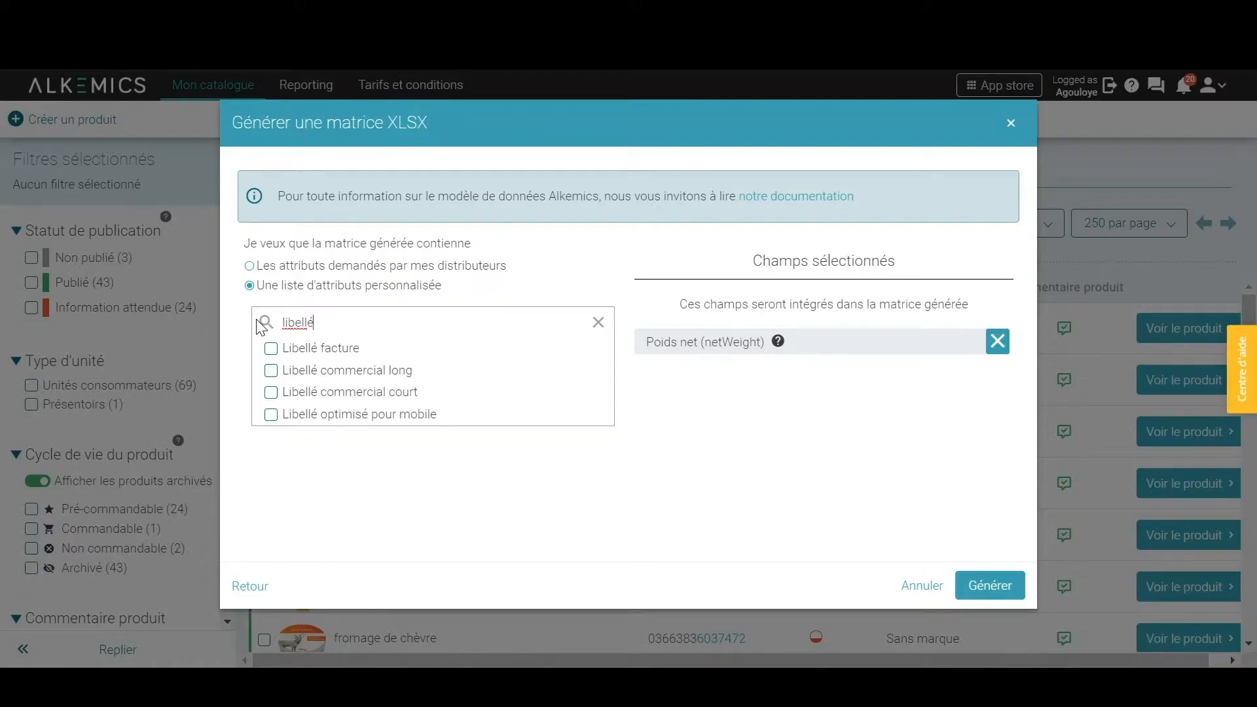
{"action": "left_click", "coordinate": [333, 378]}
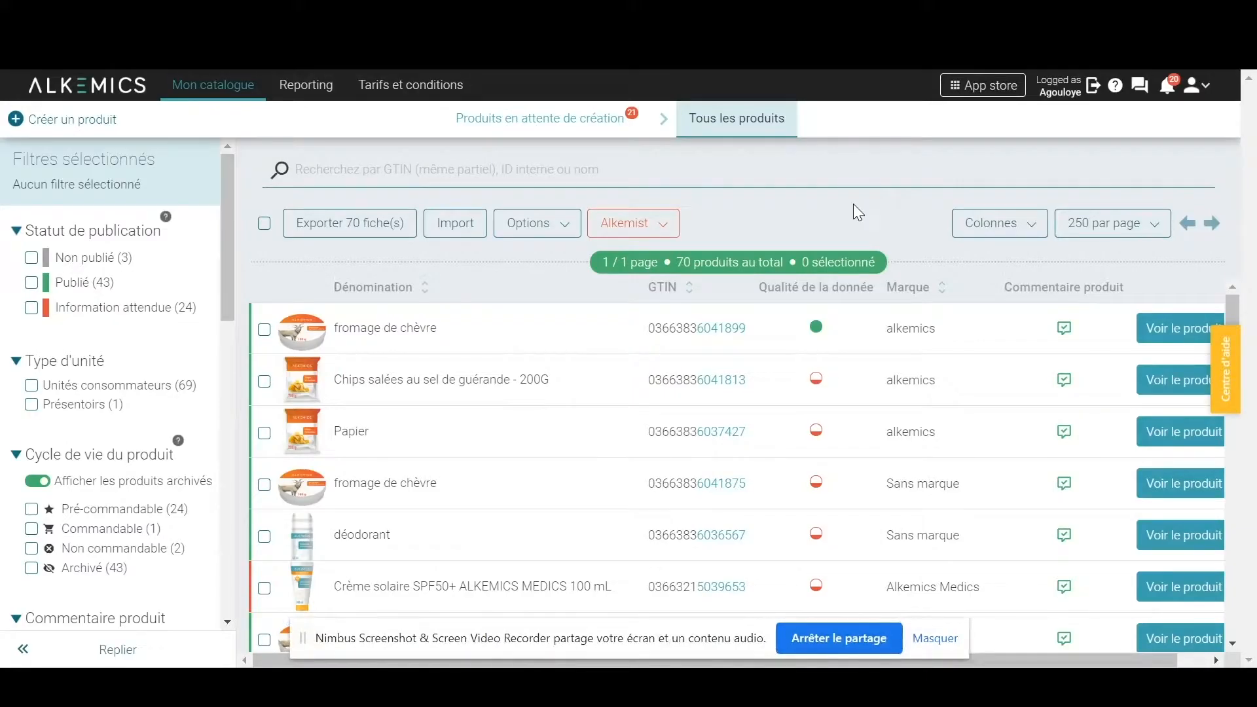
Export the fromage de chèvre product with satisfactory data quality from the catalogue in the Alkemics XLSX format
{"action": "left_click", "coordinate": [936, 638]}
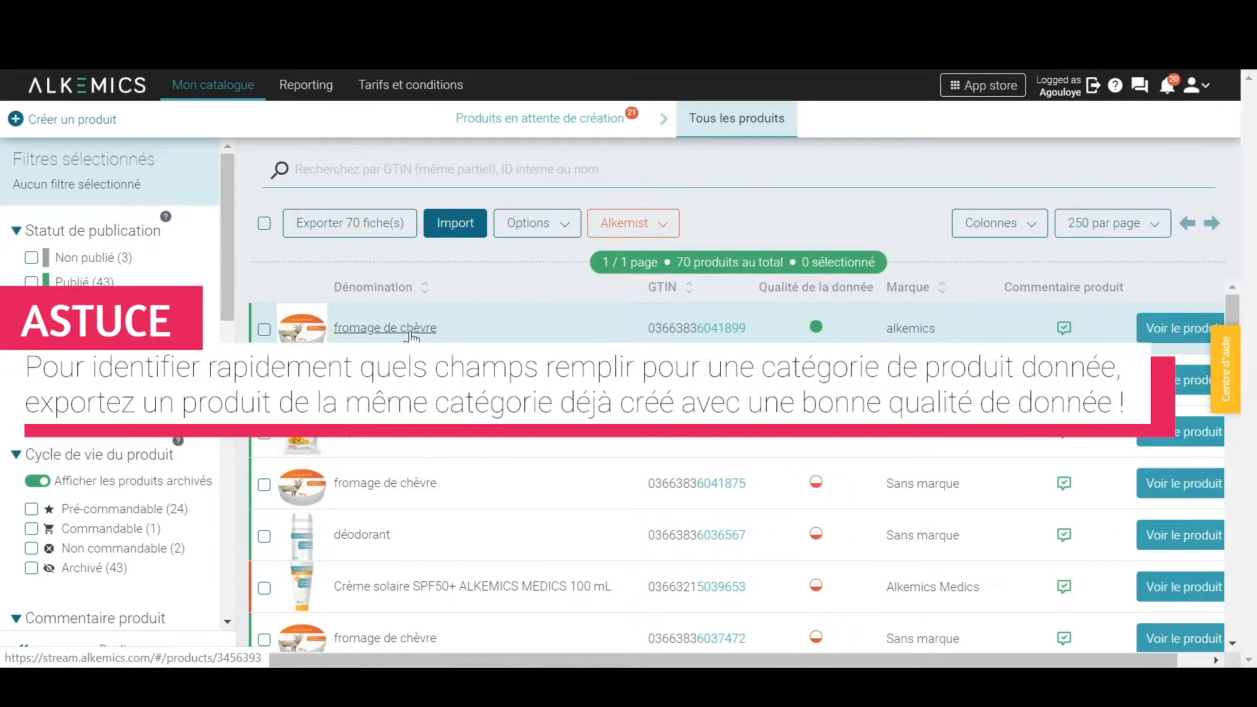
{"action": "left_click", "coordinate": [264, 330]}
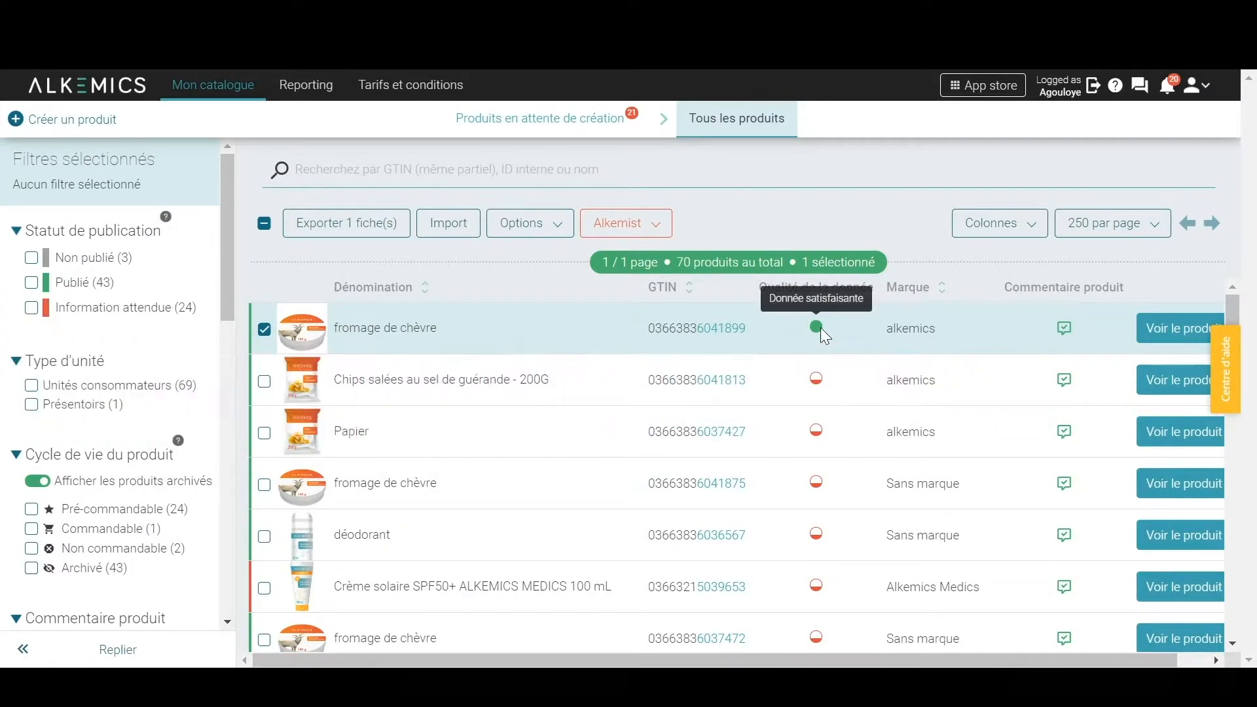
{"action": "left_click", "coordinate": [349, 232]}
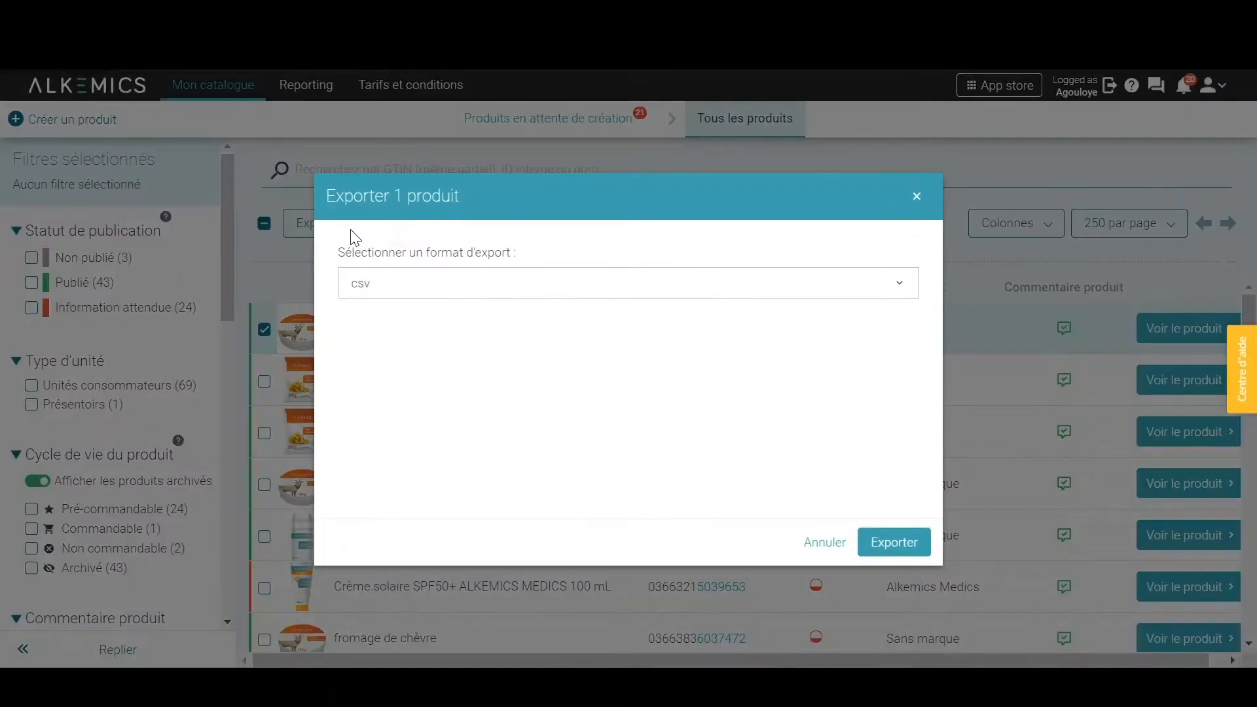
{"action": "left_click", "coordinate": [391, 287]}
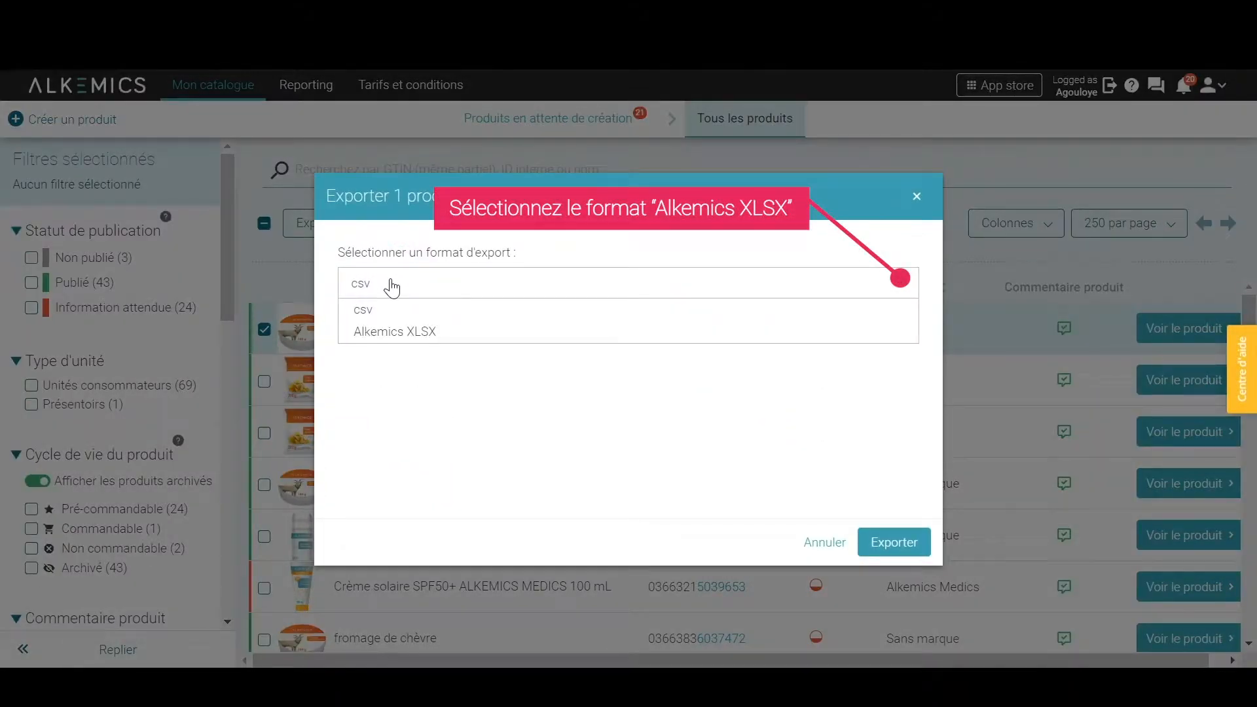
{"action": "left_click", "coordinate": [406, 334]}
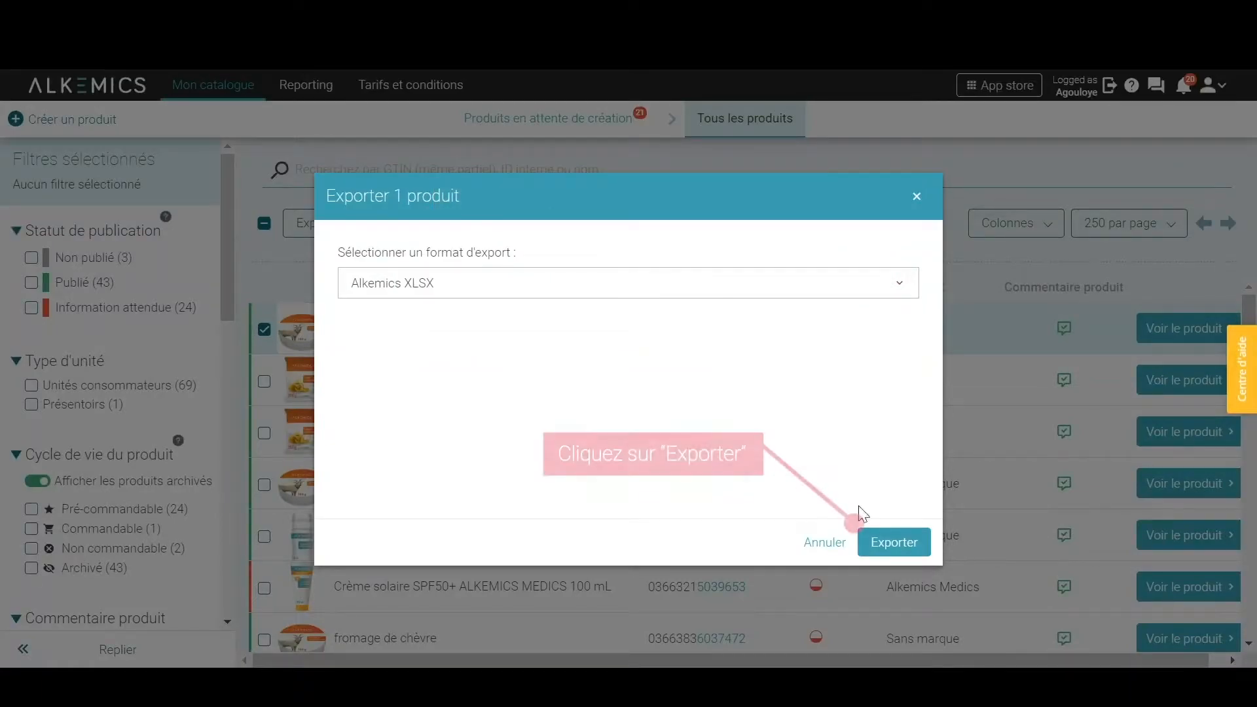
{"action": "left_click", "coordinate": [895, 548]}
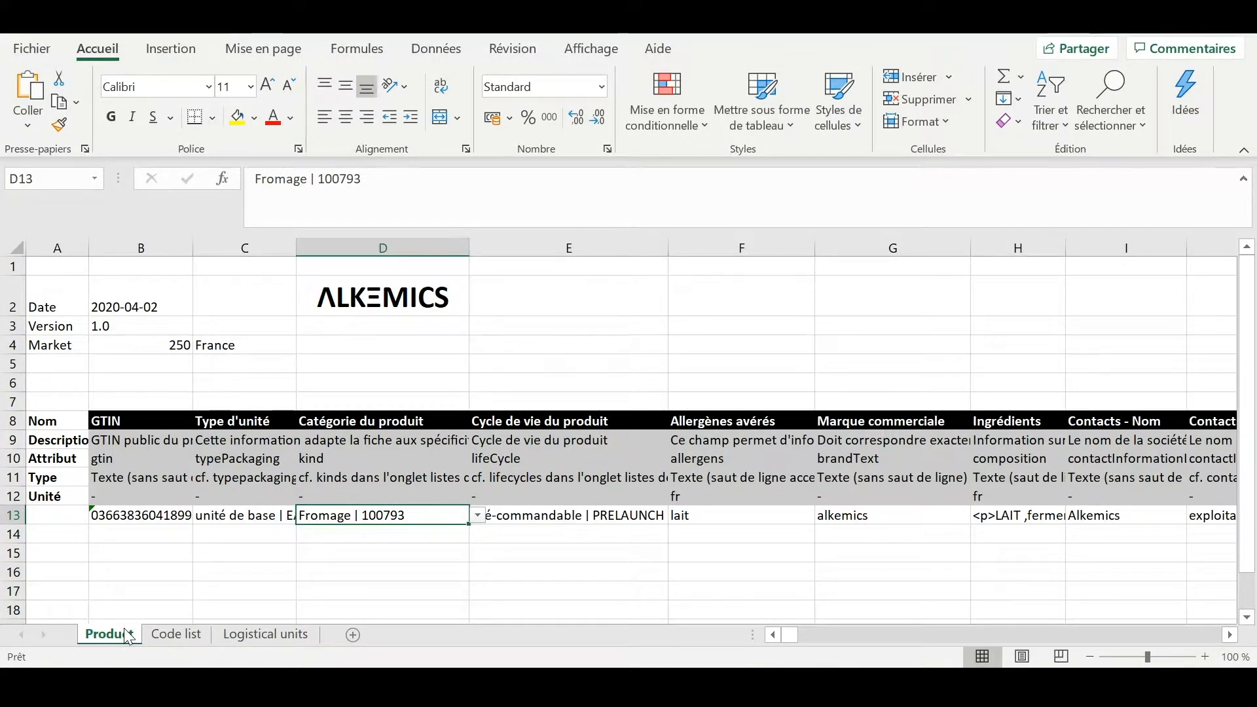
In the exported Excel workbook, look through the Code list and Logistical units sheets and return to Product
{"action": "left_click", "coordinate": [167, 635]}
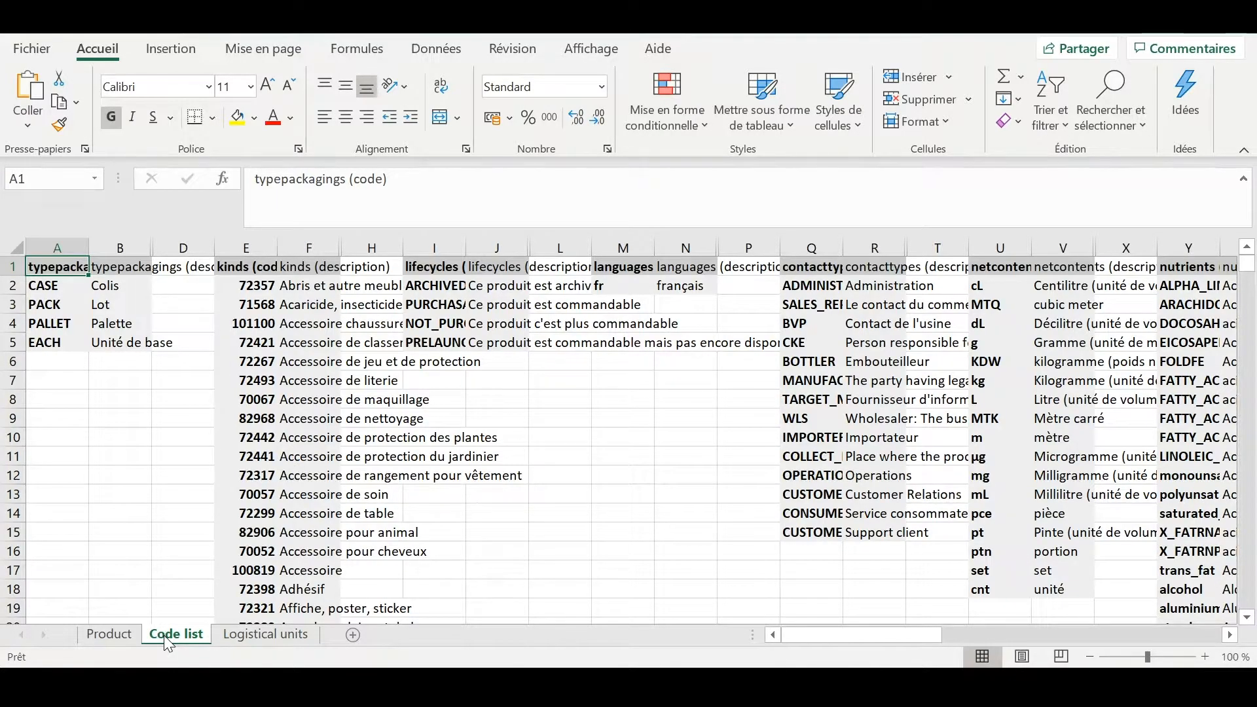
{"action": "left_click", "coordinate": [253, 640]}
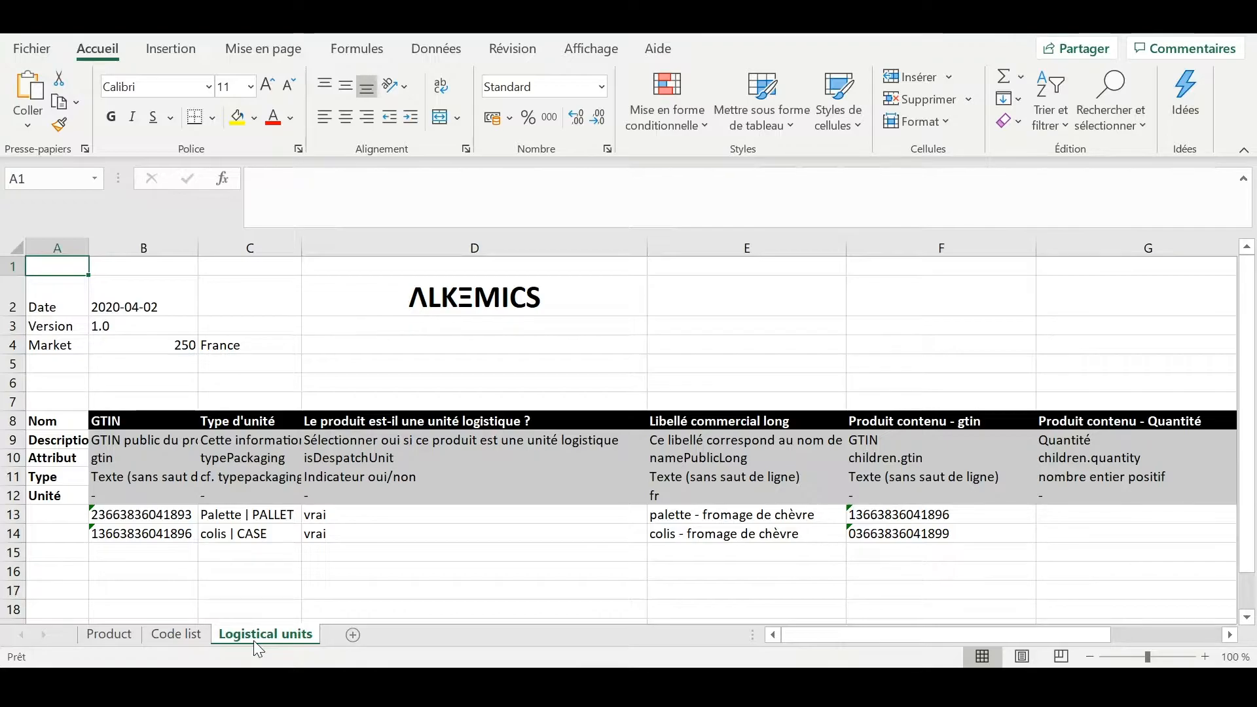
{"action": "left_click", "coordinate": [112, 633]}
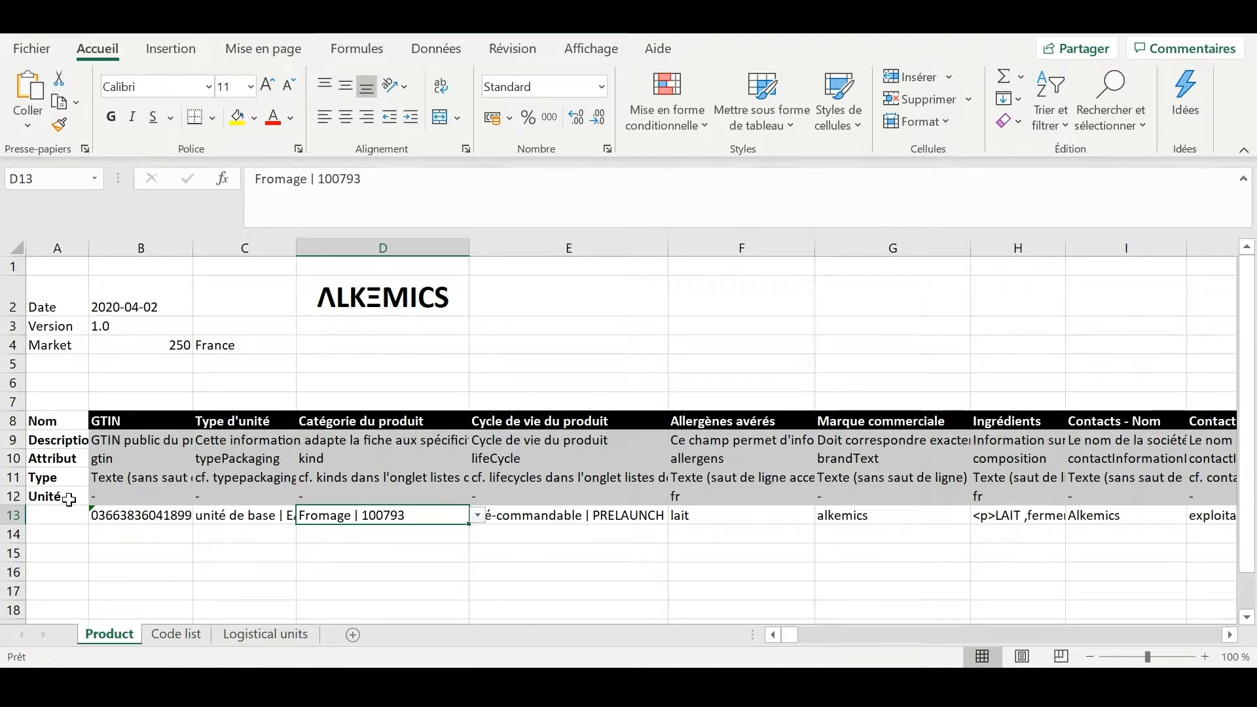
Examine the Nom, Description and Attribut header rows of the Product sheet
{"action": "left_click", "coordinate": [37, 423]}
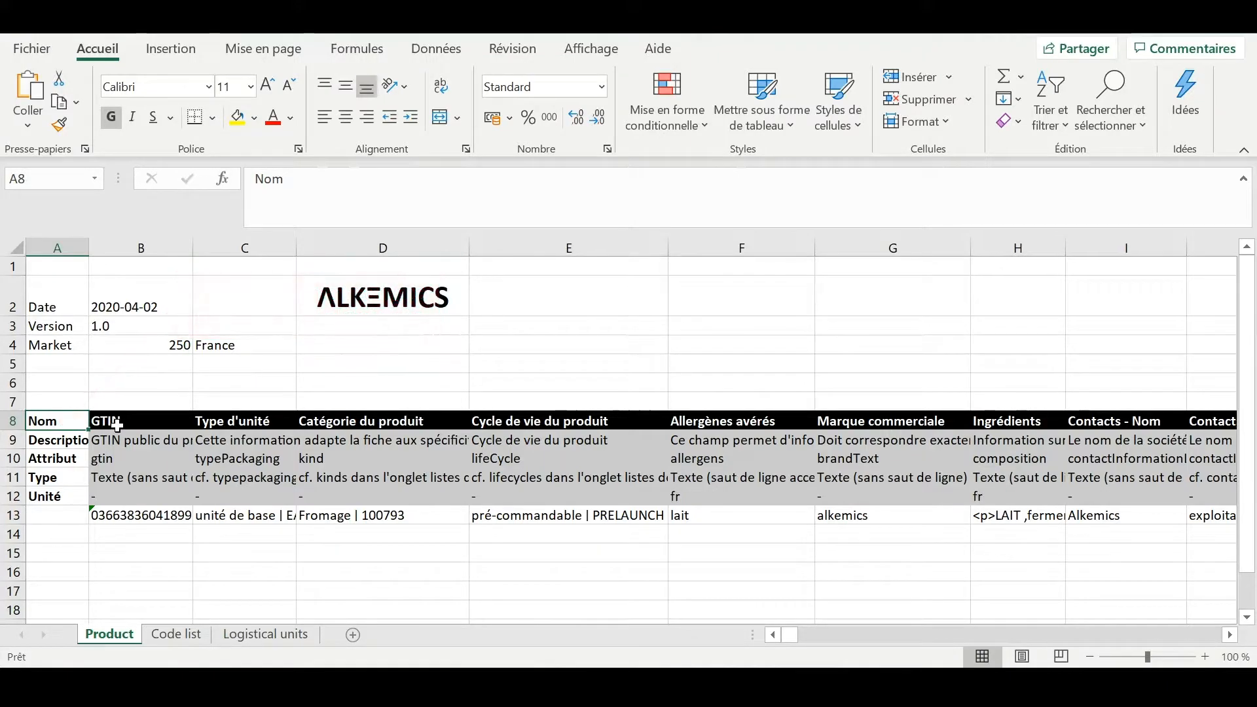
{"action": "left_click", "coordinate": [61, 440]}
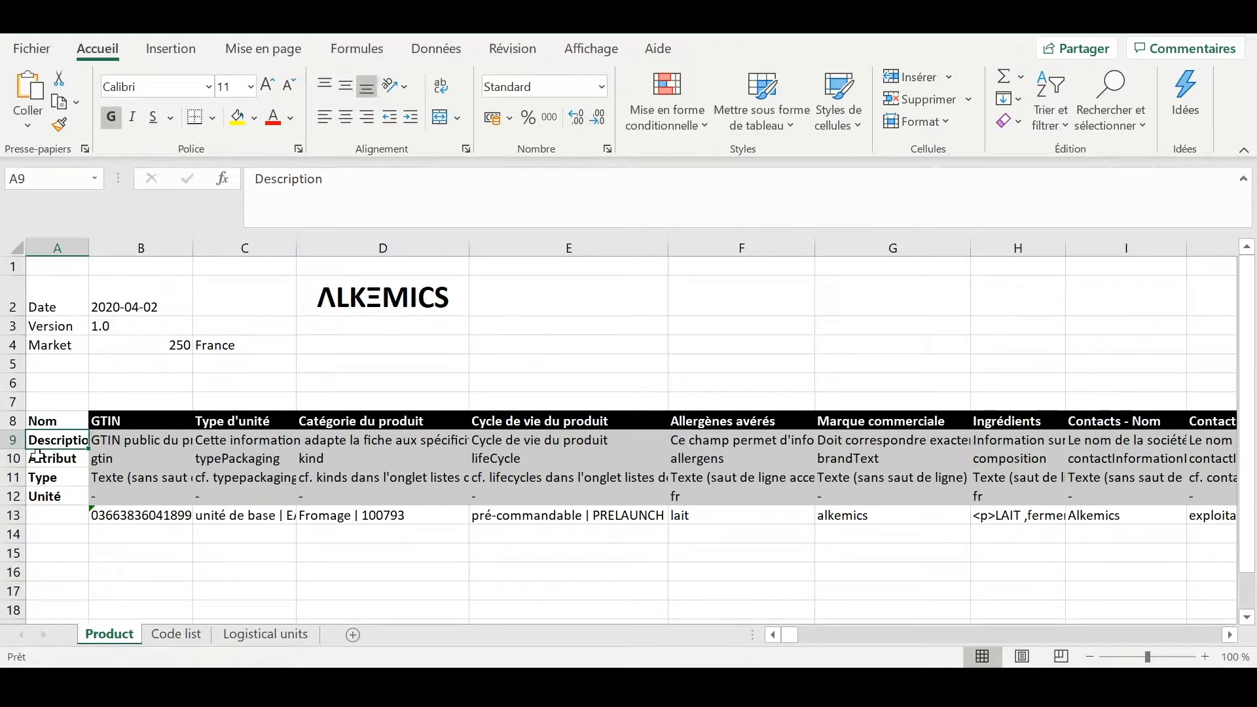
{"action": "left_click", "coordinate": [38, 455]}
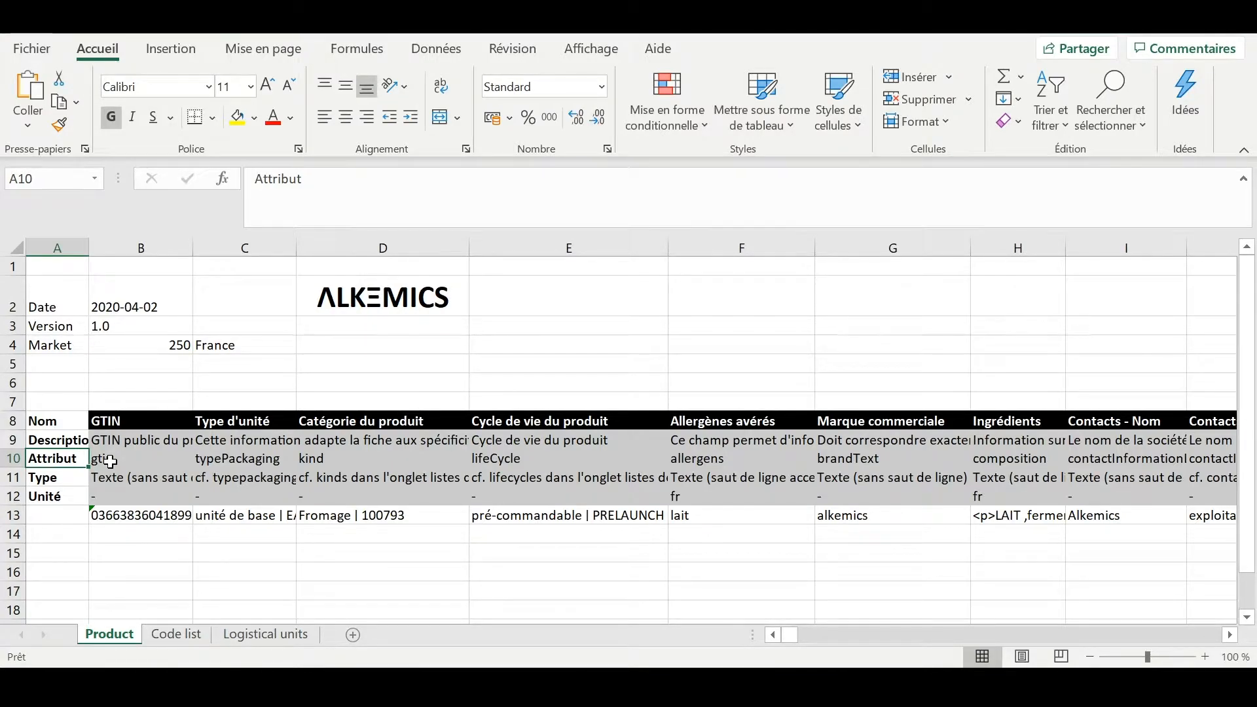
Examine the Type row for GTIN and Type d'unité, highlighting the typepackagings and code list references in C11
{"action": "left_click", "coordinate": [48, 476]}
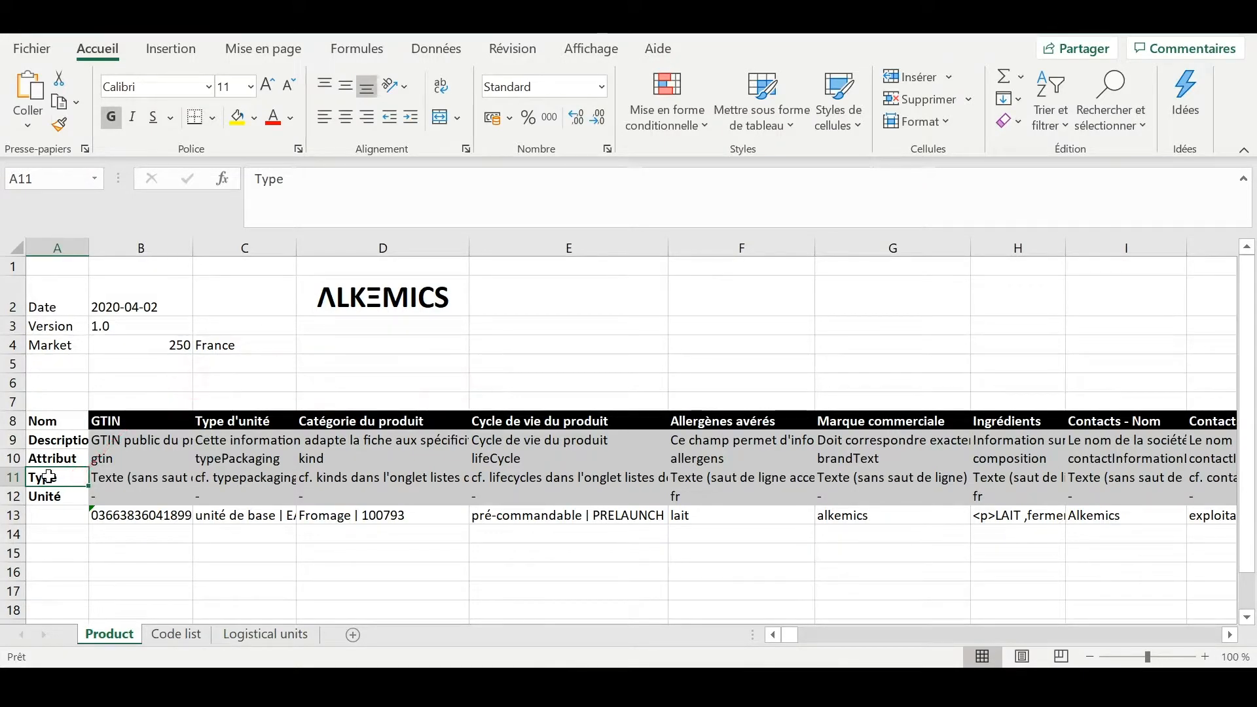
{"action": "left_click", "coordinate": [125, 481]}
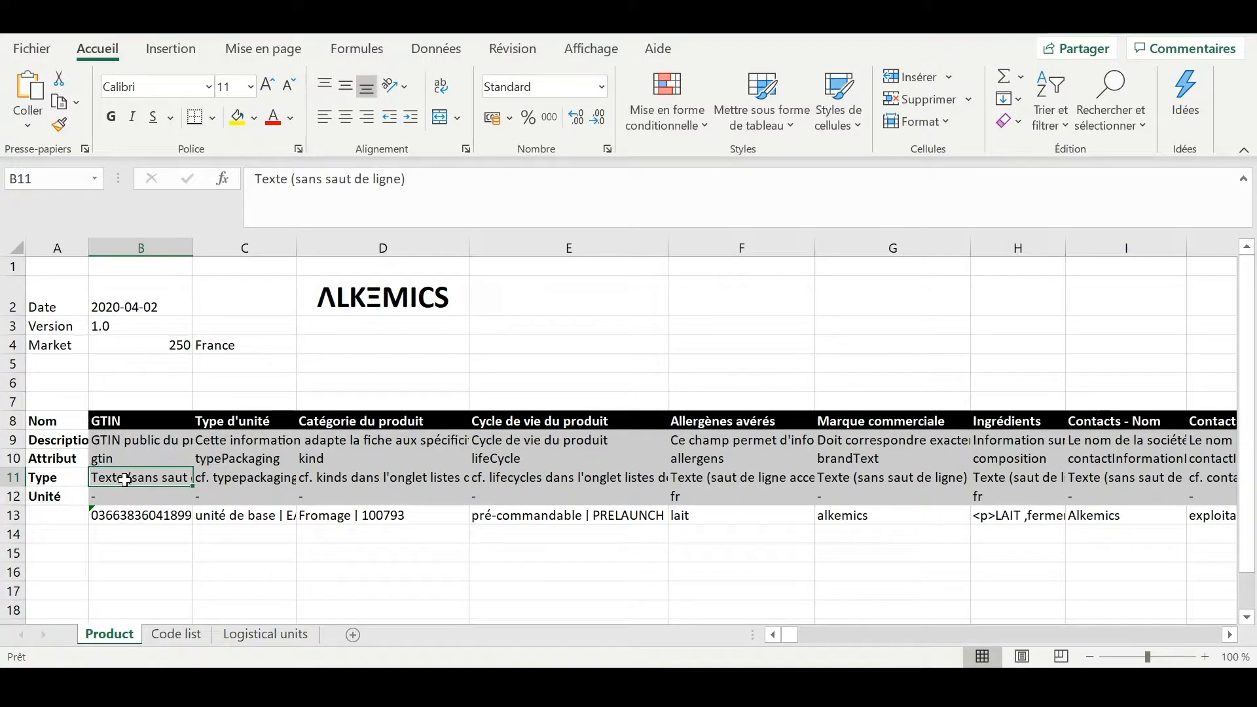
{"action": "left_click", "coordinate": [237, 484]}
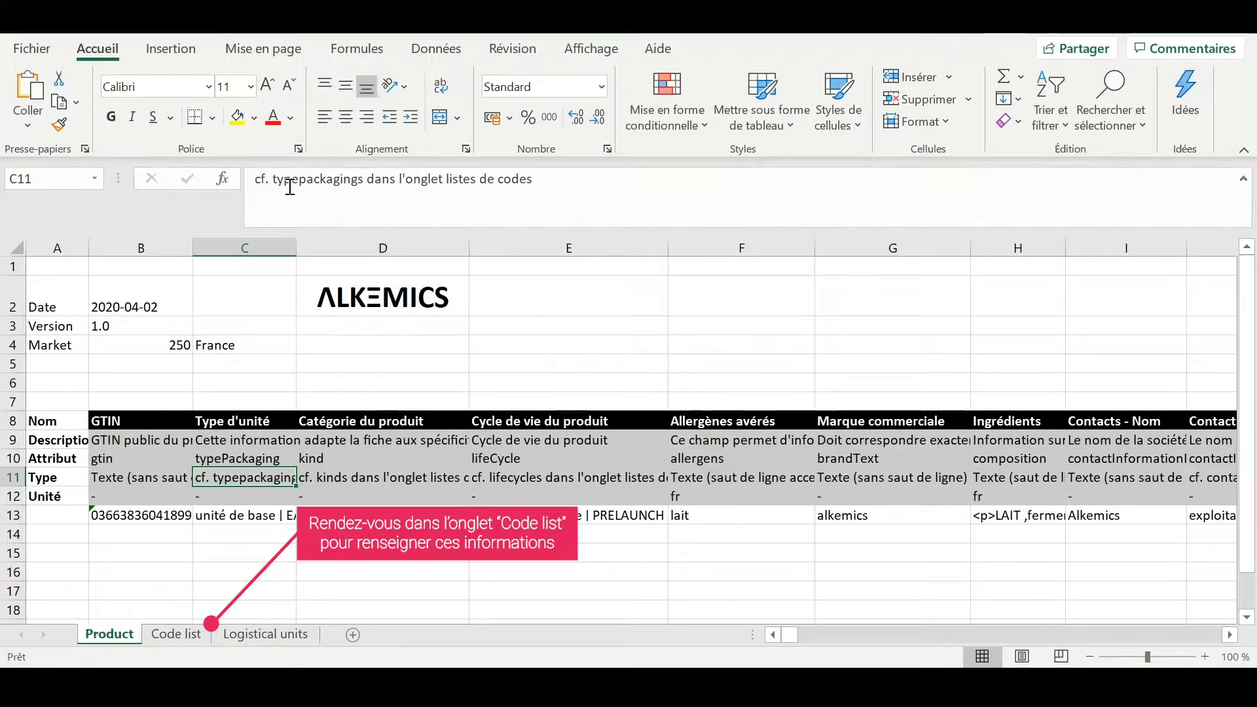
{"action": "left_click_drag", "start_coordinate": [272, 179], "coordinate": [364, 179]}
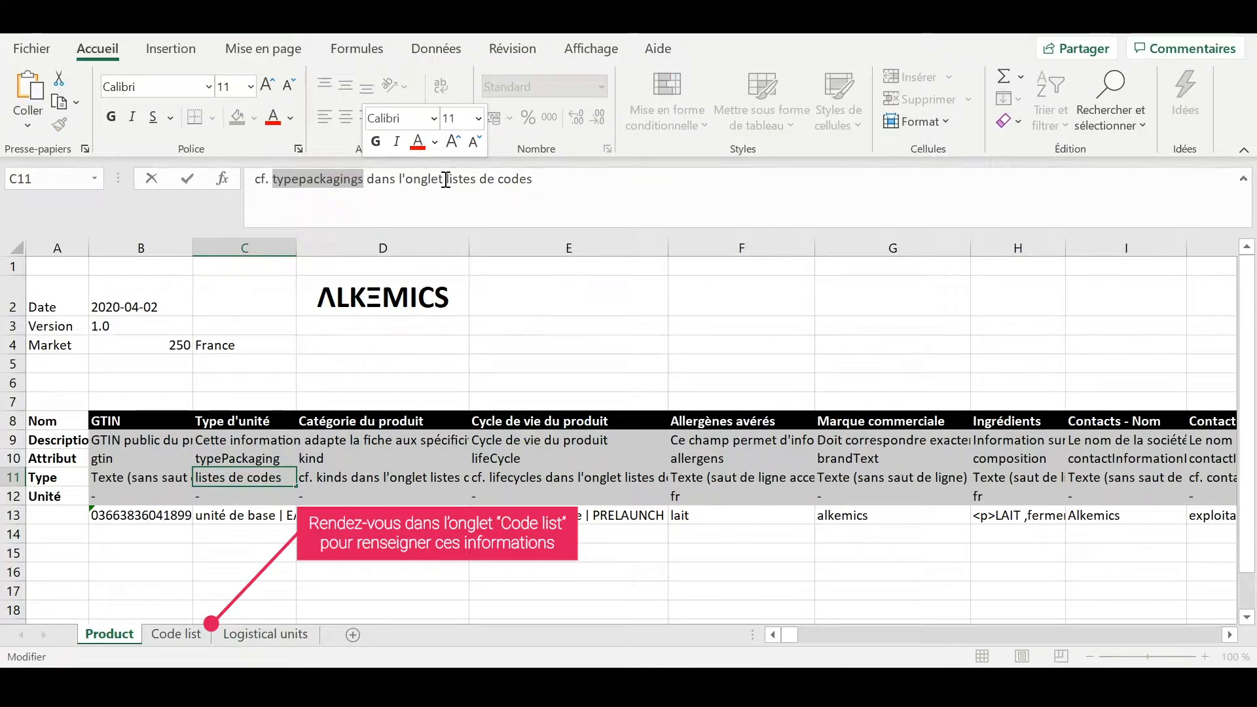
{"action": "left_click_drag", "start_coordinate": [444, 178], "coordinate": [534, 179]}
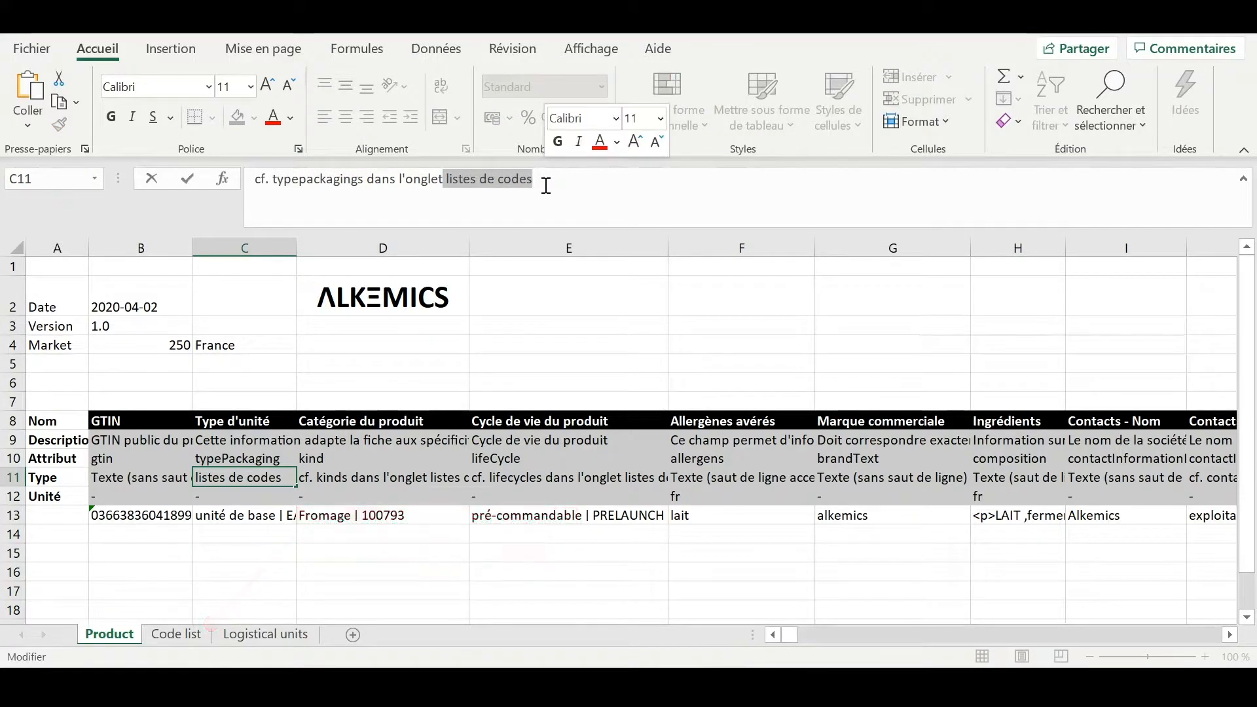
Check the Unité header row and select the exported product's GTIN cell B13
{"action": "left_click", "coordinate": [56, 502]}
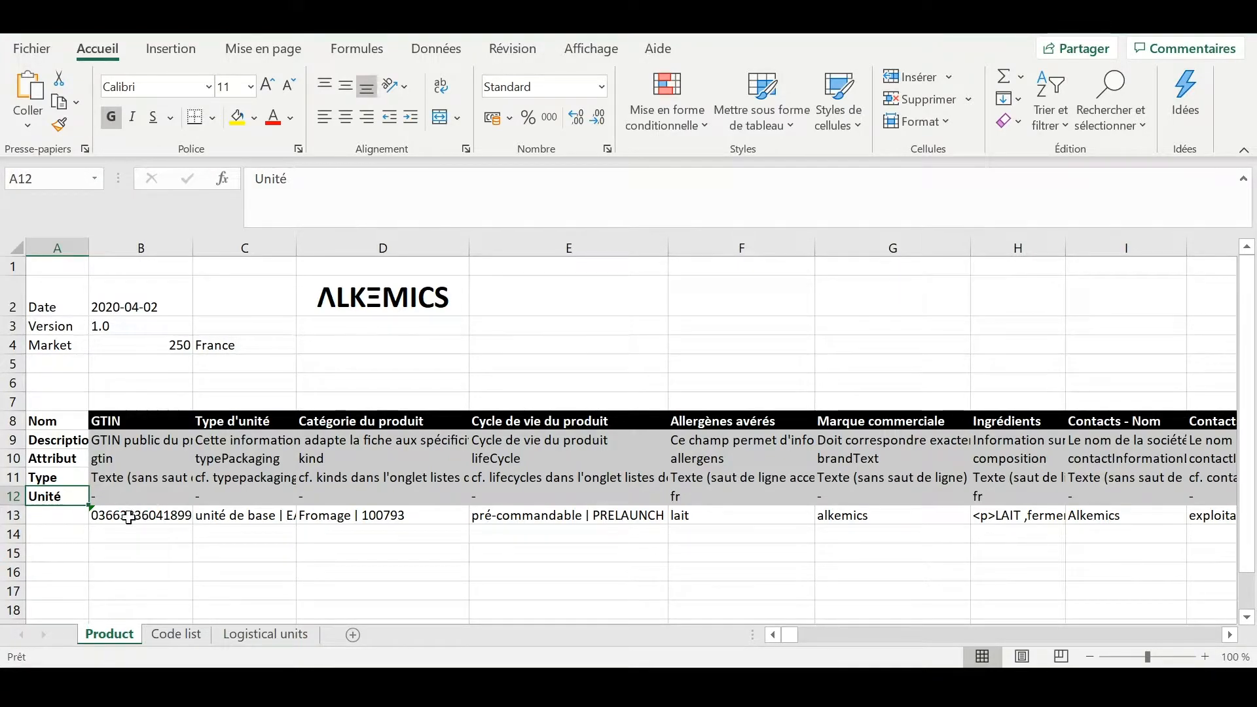
{"action": "left_click", "coordinate": [129, 517]}
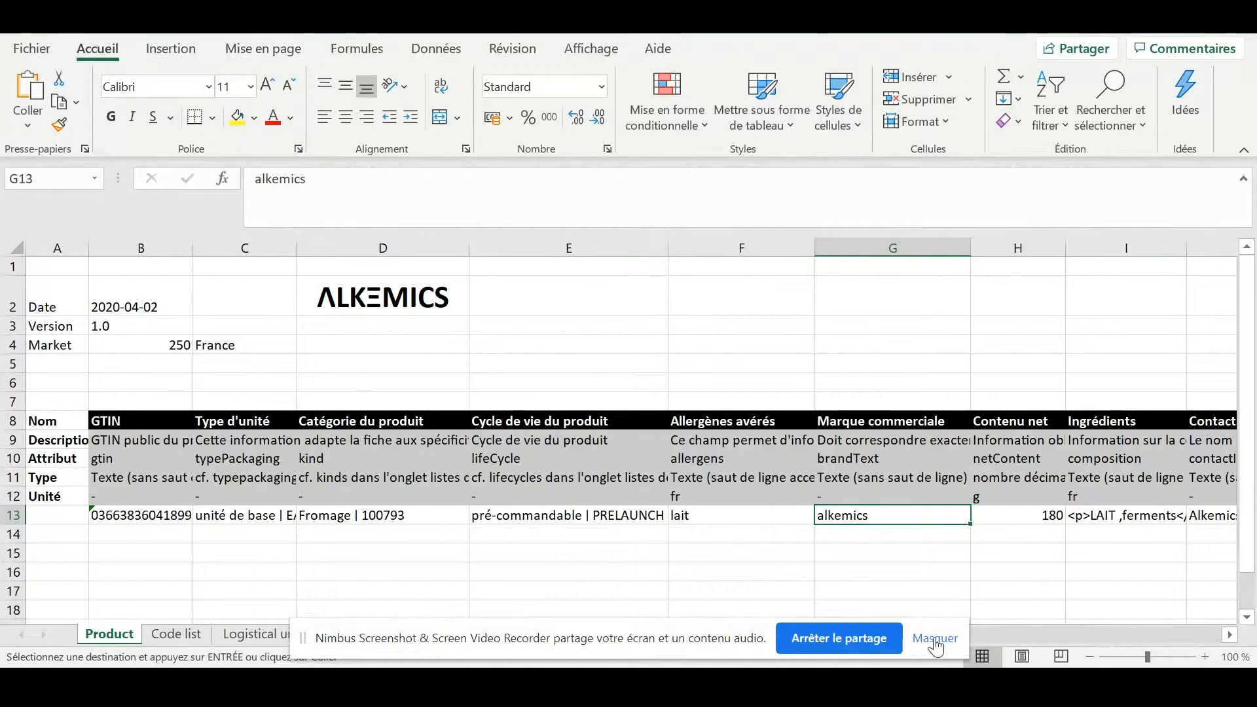
{"action": "left_click", "coordinate": [936, 641]}
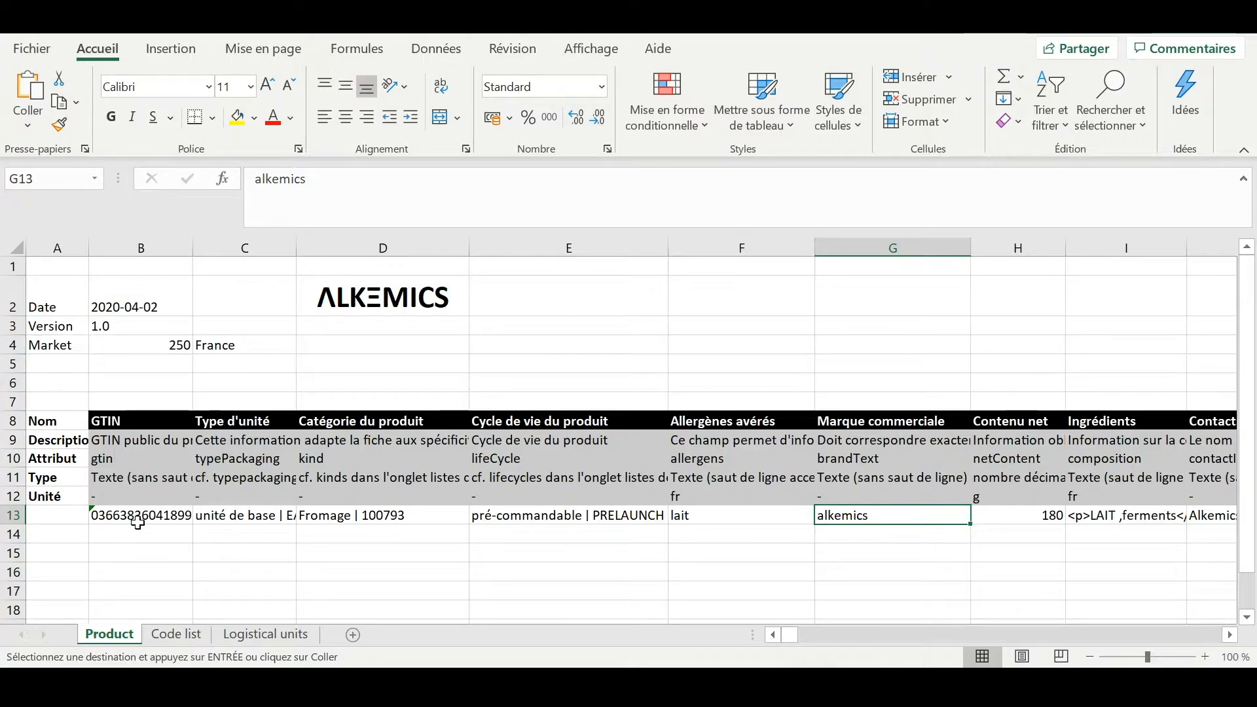
{"action": "left_click", "coordinate": [137, 522]}
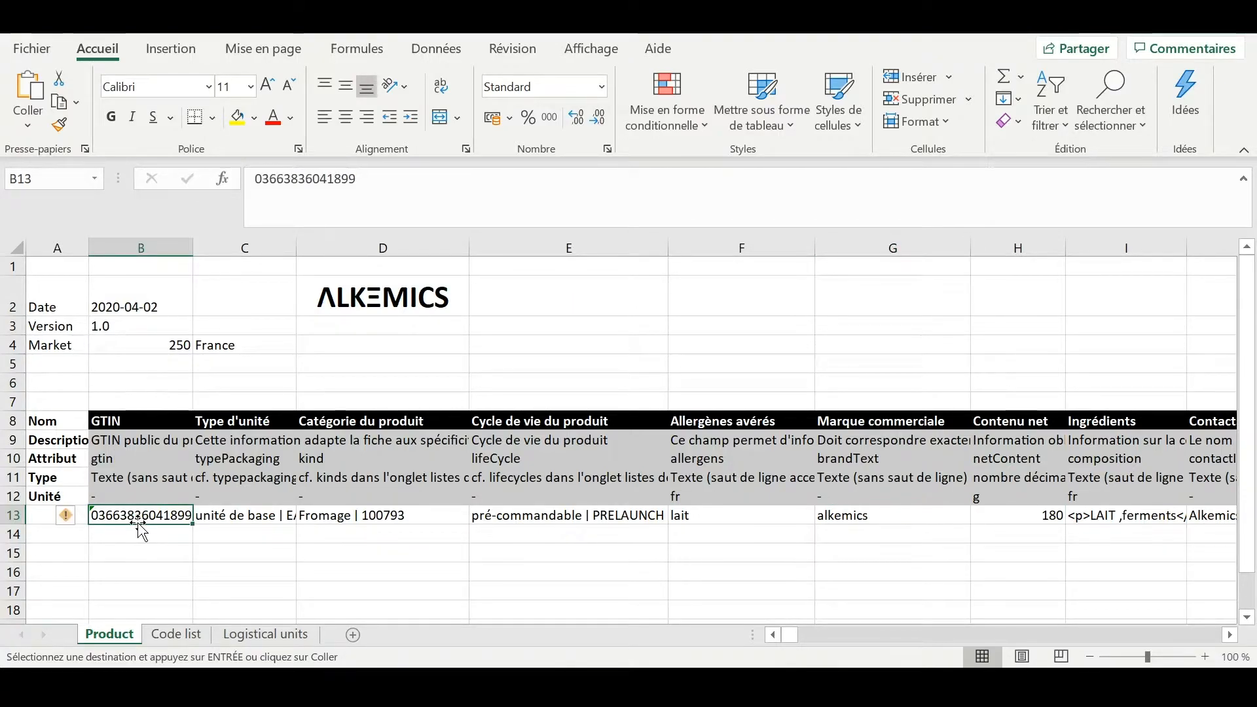
Check the Type reference for Type d'unité and choose unité de base | EACH for the product in C13
{"action": "left_click", "coordinate": [236, 512]}
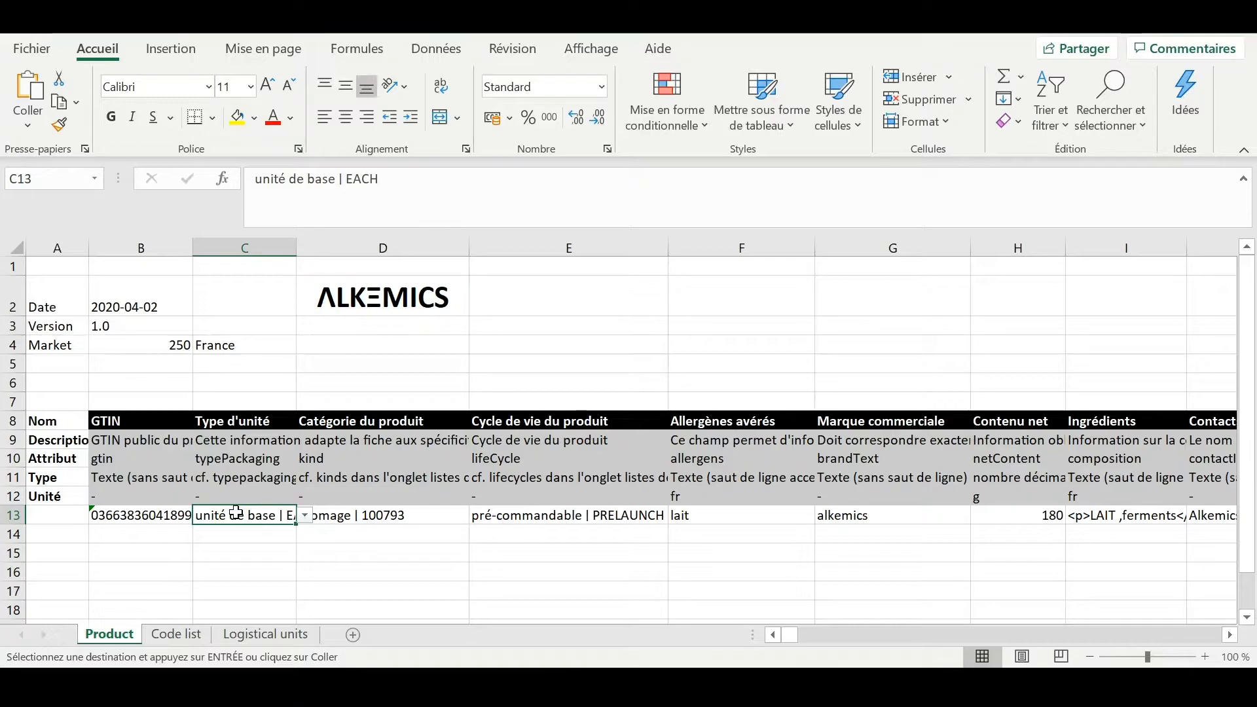
{"action": "left_click", "coordinate": [241, 480]}
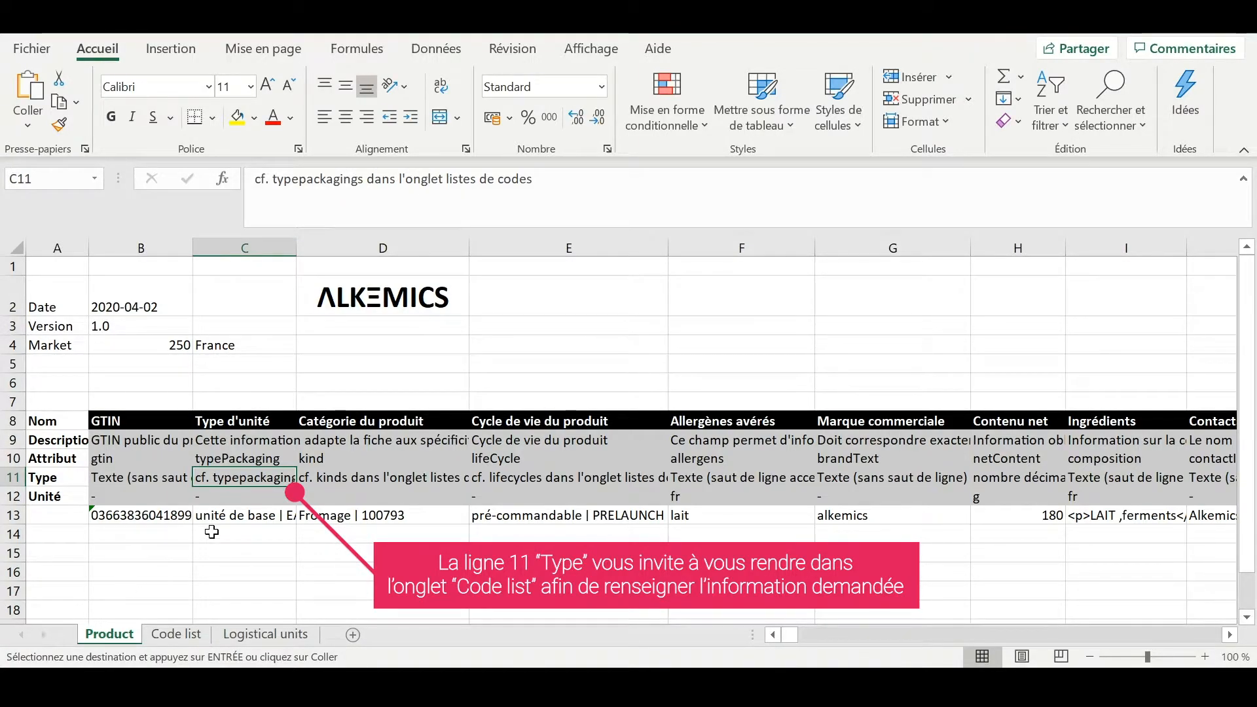
{"action": "left_click", "coordinate": [232, 521]}
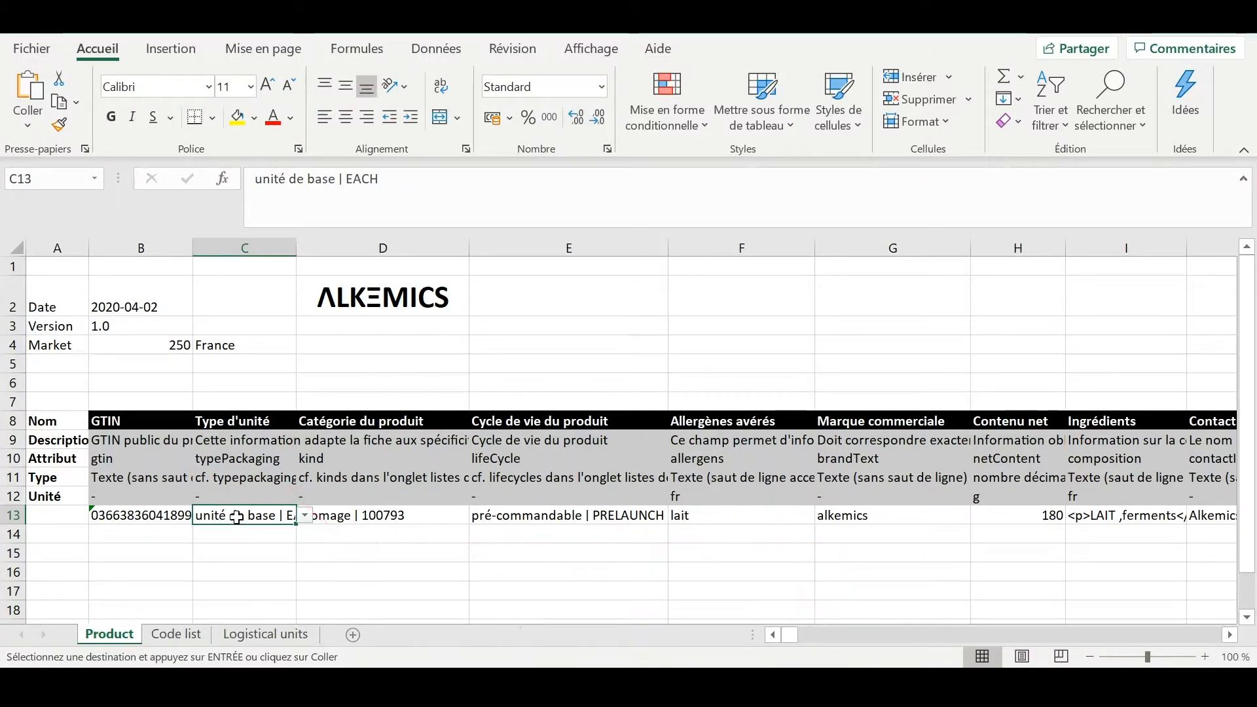
{"action": "left_click", "coordinate": [305, 517]}
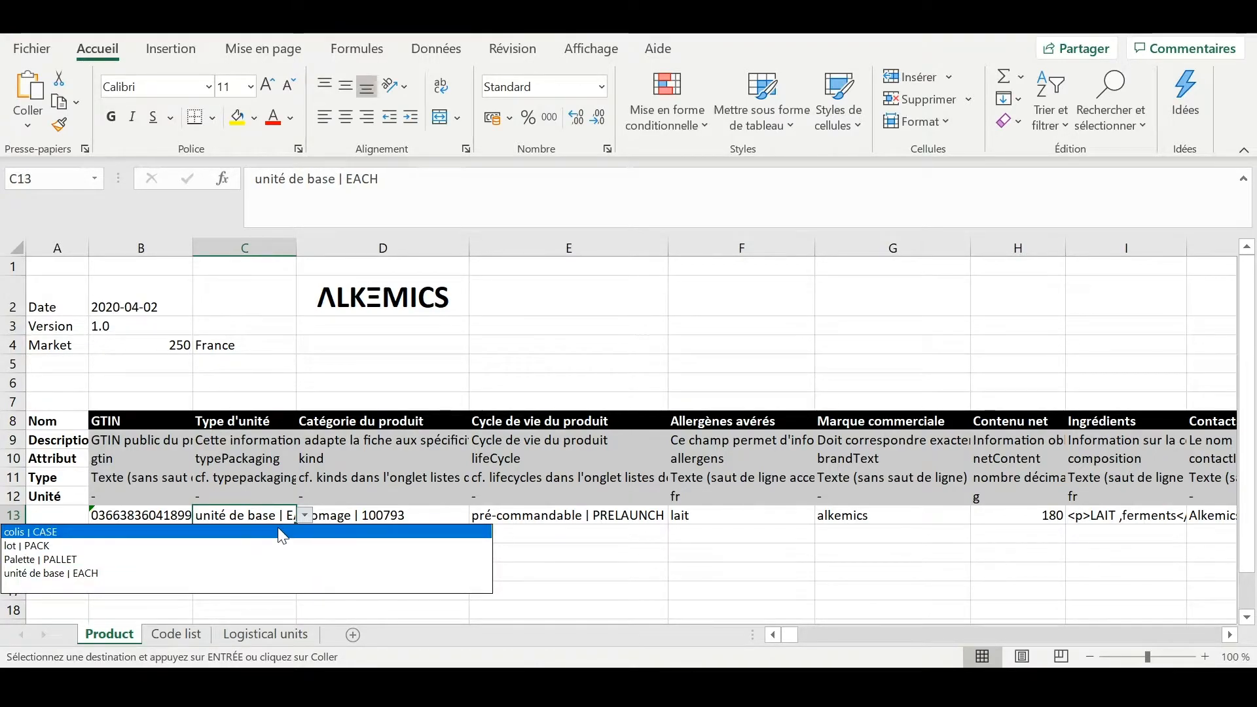
{"action": "left_click", "coordinate": [277, 573]}
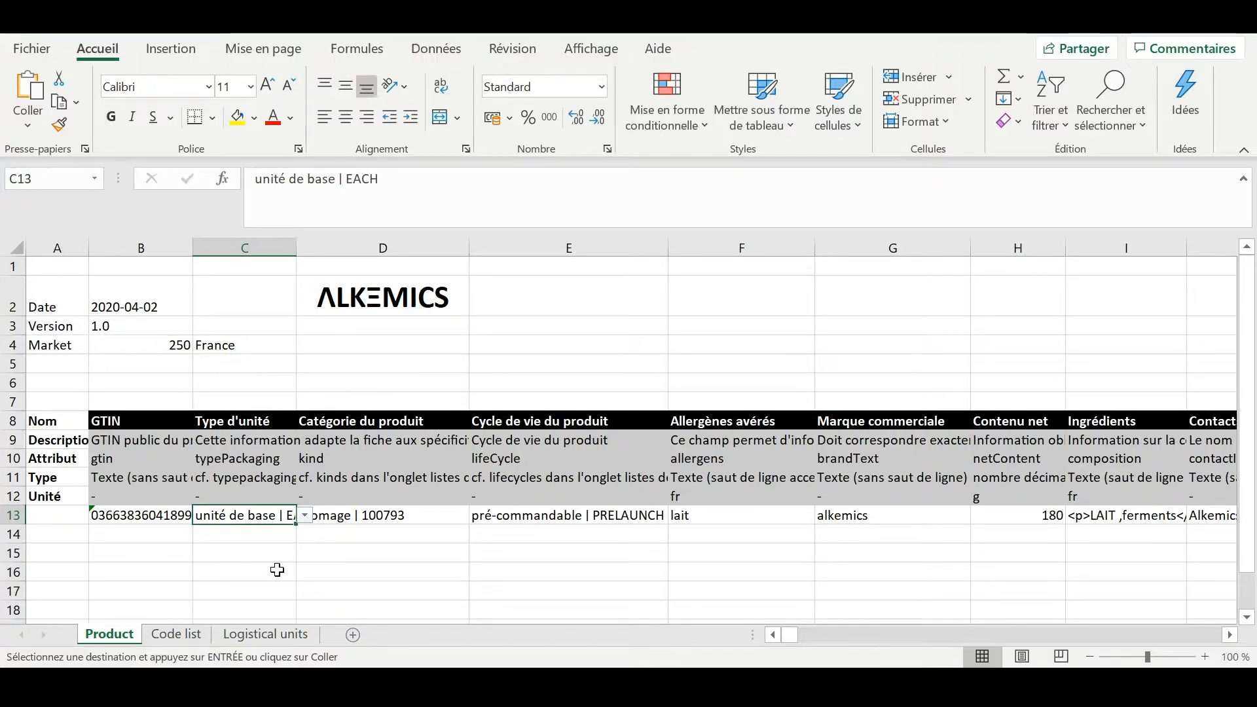
{"action": "left_click", "coordinate": [255, 534]}
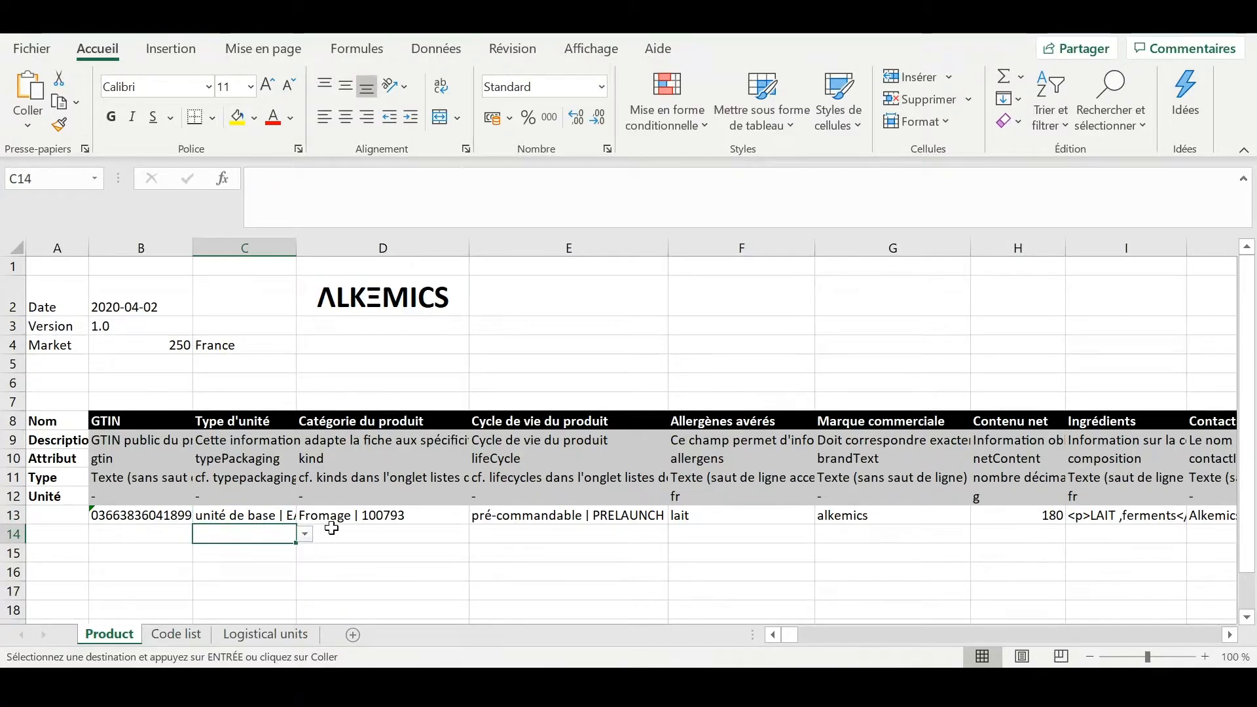
Check the kinds reference for Catégorie du produit in D11 and view the category choices available for D13
{"action": "left_click", "coordinate": [344, 479]}
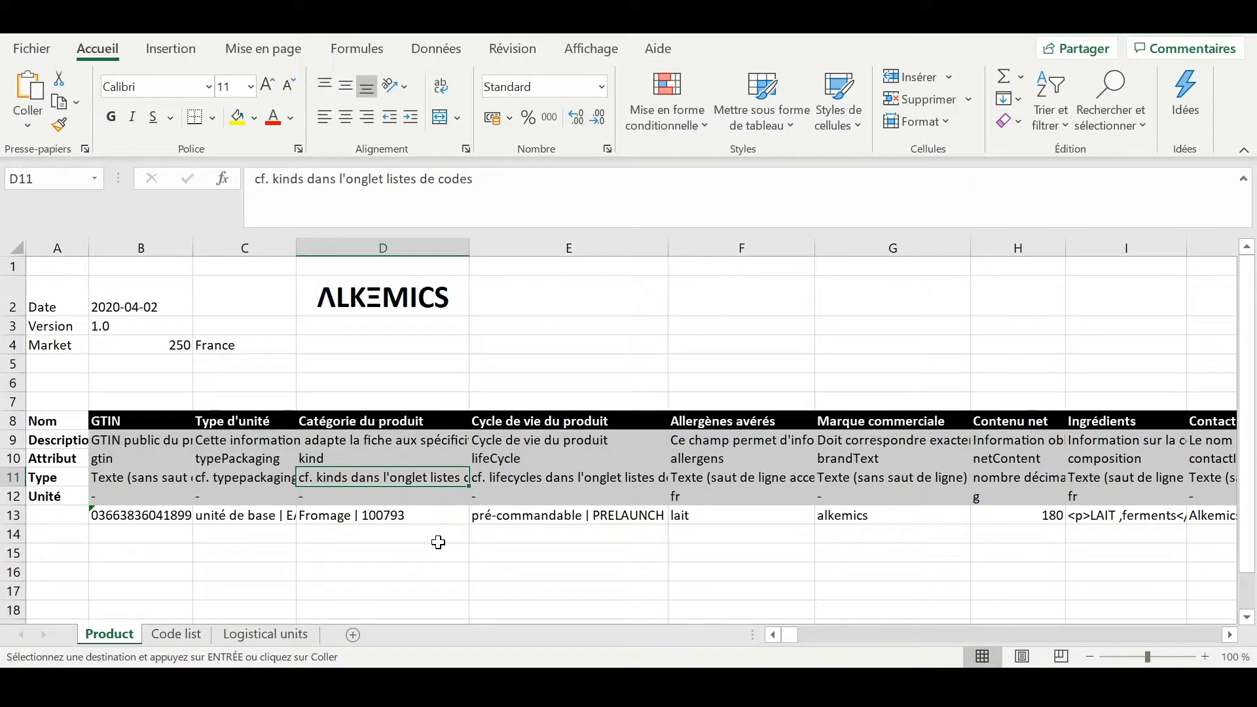
{"action": "left_click", "coordinate": [438, 515]}
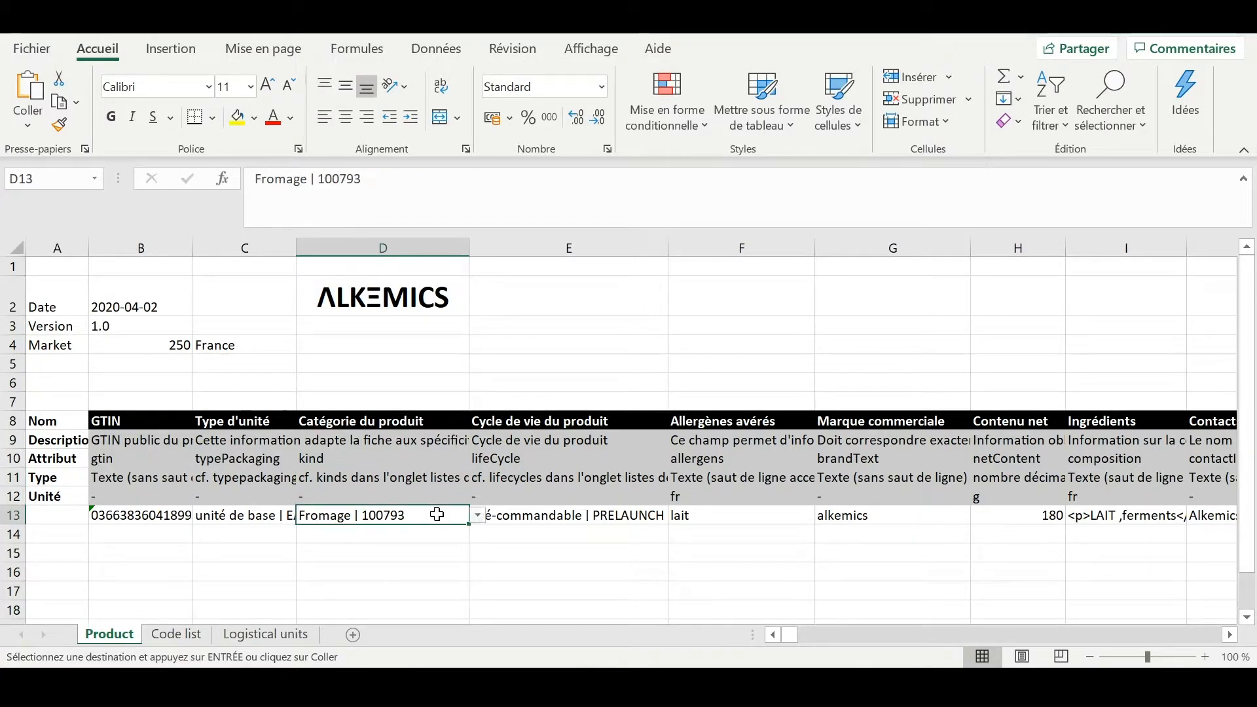
{"action": "left_click", "coordinate": [479, 517]}
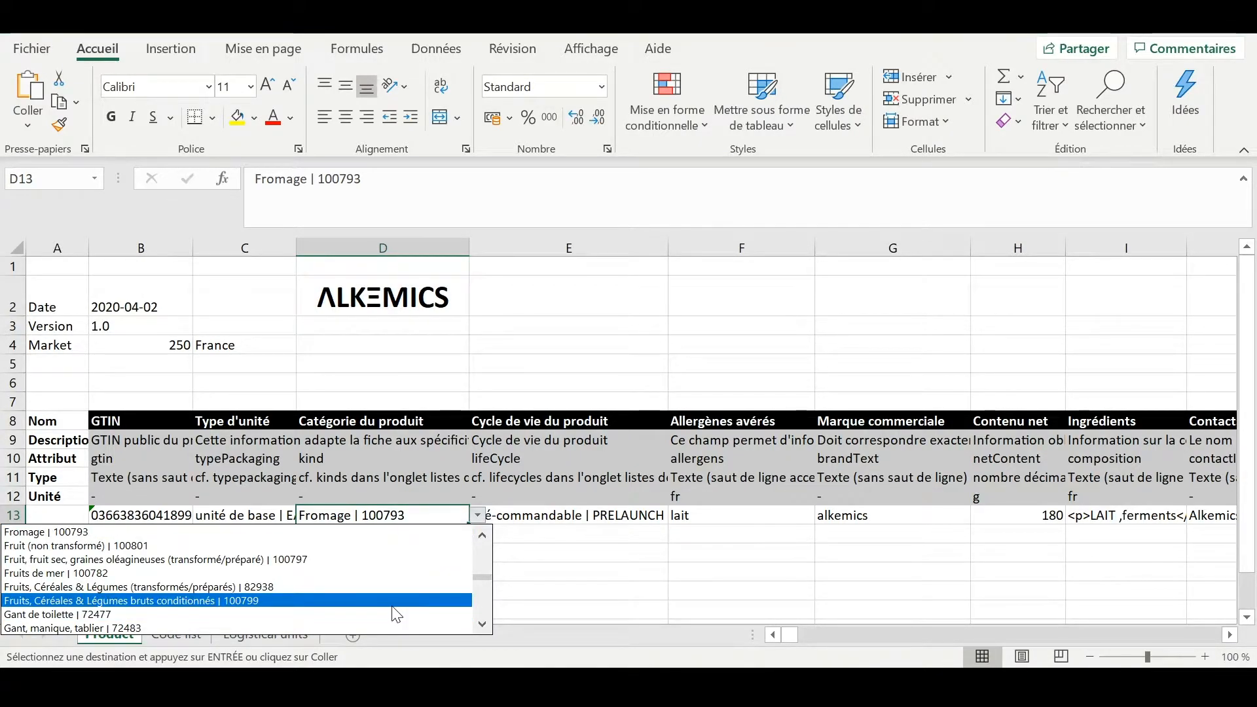
{"action": "left_click", "coordinate": [527, 591]}
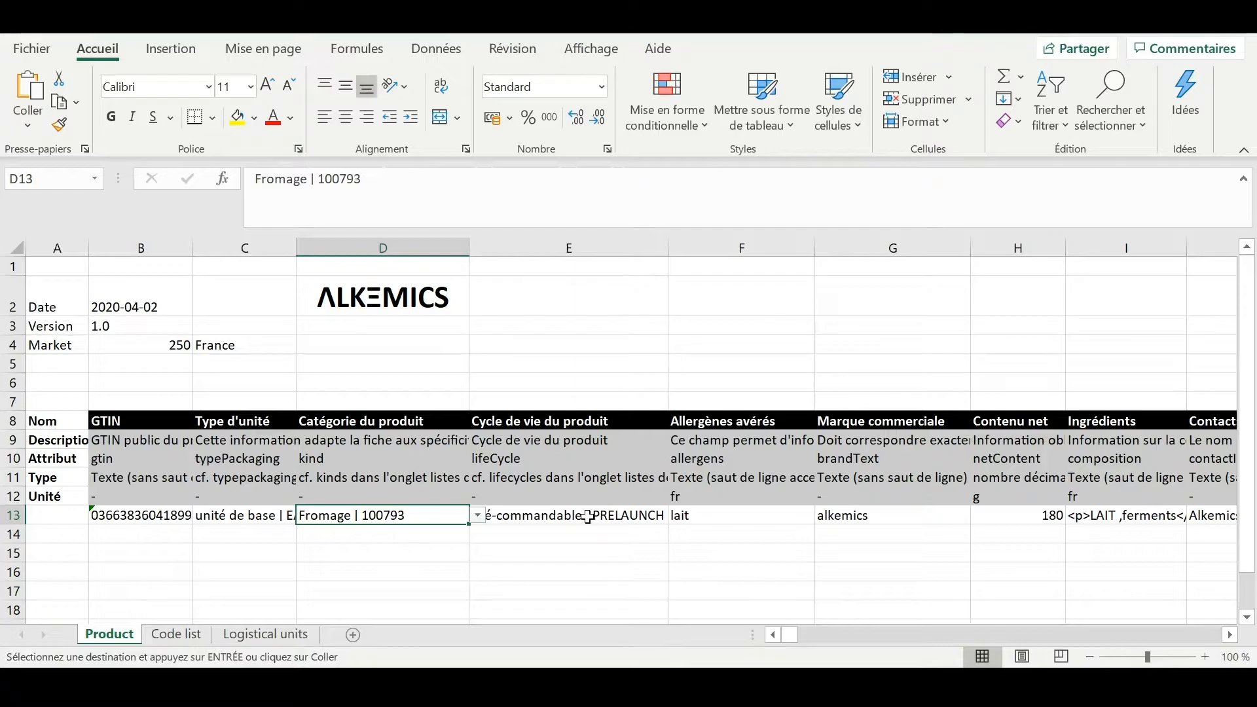
Check the text format required for Allergènes avérés and try adding ", oeuf" after lait in F13, removing the addition again
{"action": "left_click", "coordinate": [704, 480]}
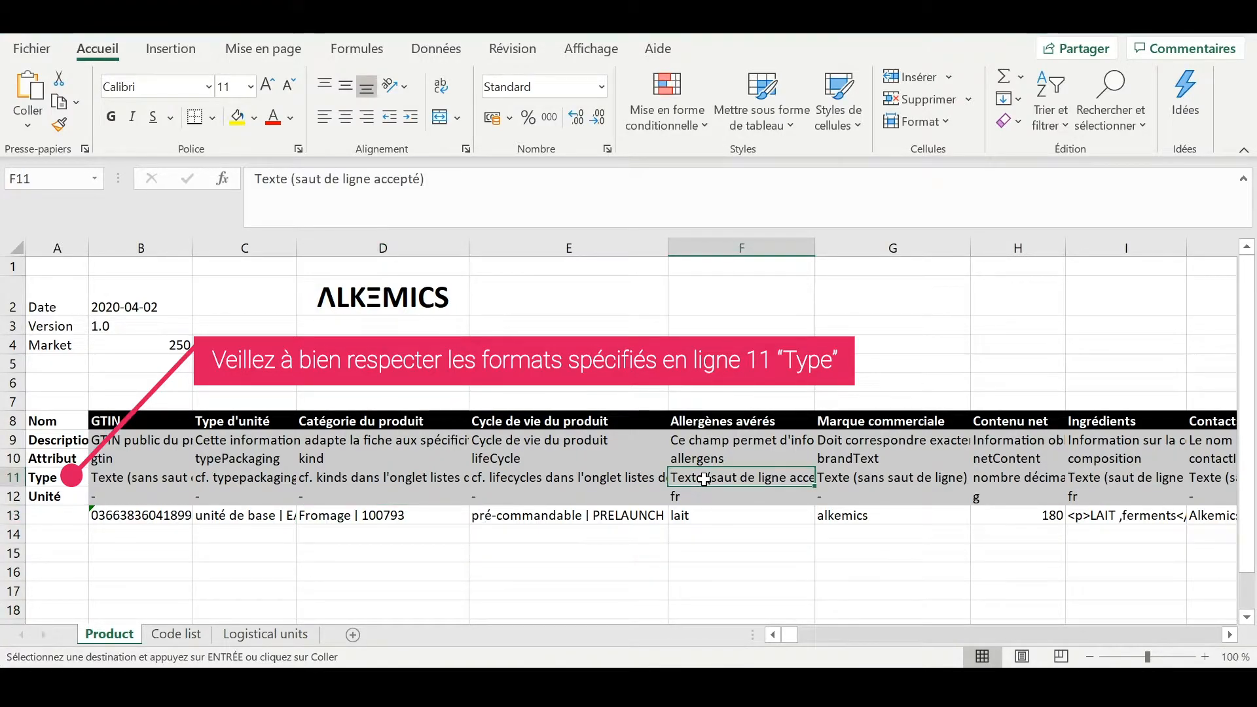
{"action": "left_click", "coordinate": [708, 515]}
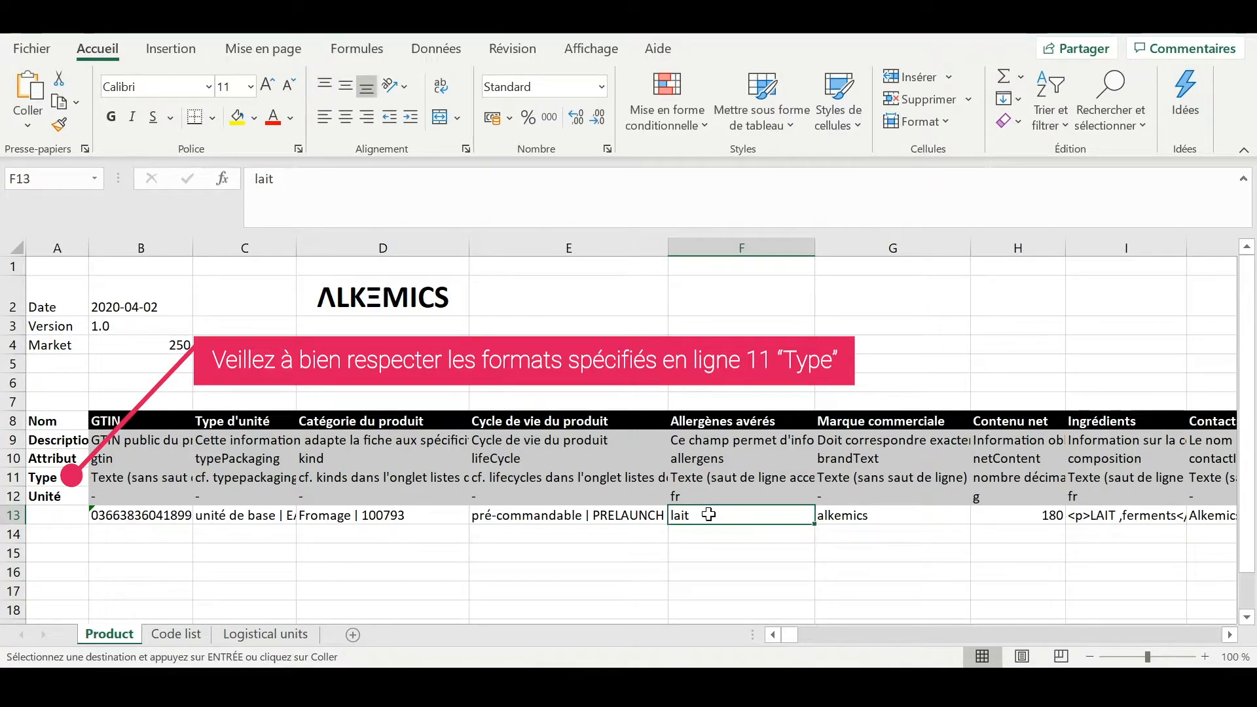
{"action": "left_click", "coordinate": [326, 180]}
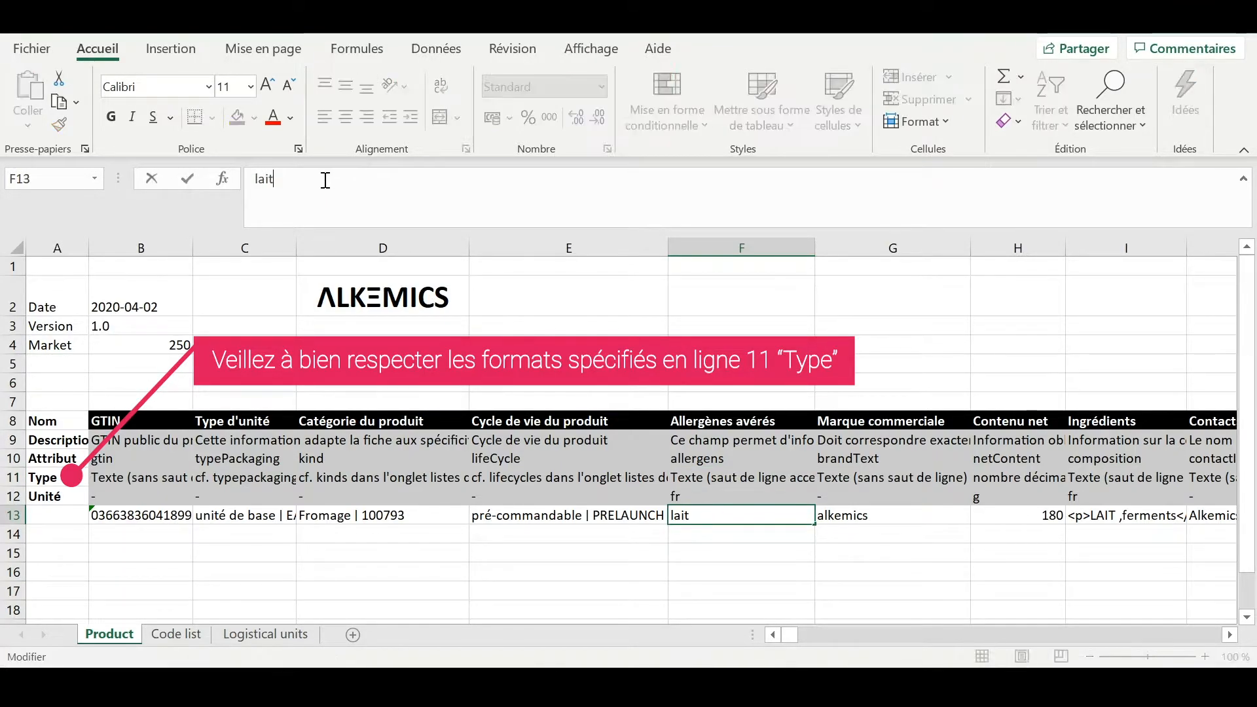
{"action": "type", "text": ", oeuf"}
{"action": "key", "text": "BackSpace"}
{"action": "key", "text": "BackSpace"}
{"action": "key", "text": "BackSpace"}
{"action": "key", "text": "BackSpace"}
{"action": "key", "text": "BackSpace"}
View the units available for Contenu net in H12 and close the choices without changing the unit
{"action": "scroll", "coordinate": [884, 514], "scroll_direction": "right", "scroll_amount": 2}
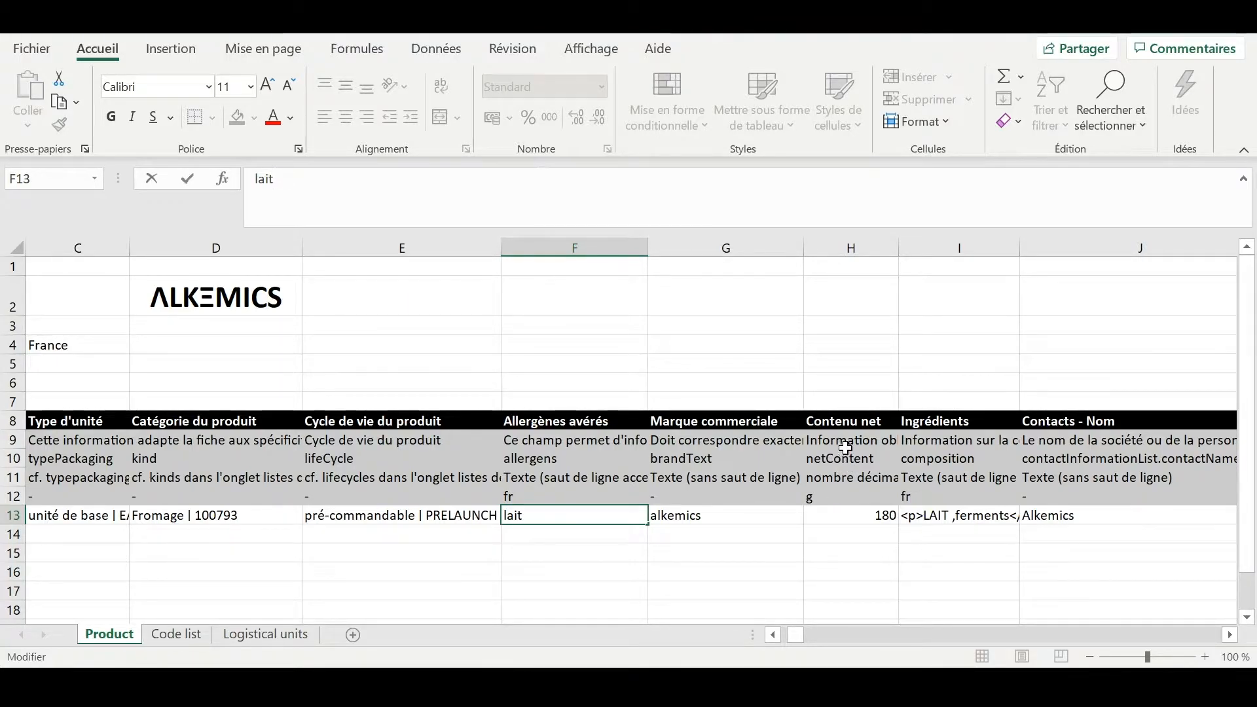
{"action": "left_click", "coordinate": [832, 498]}
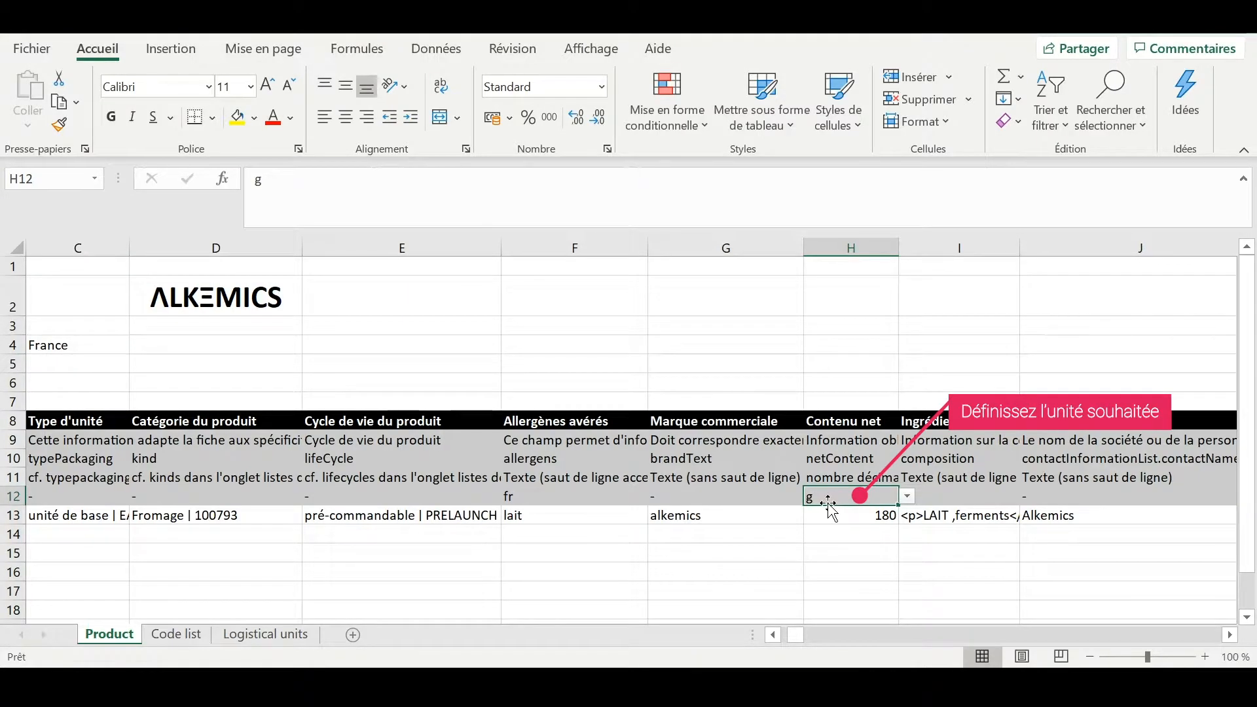
{"action": "left_click", "coordinate": [907, 496]}
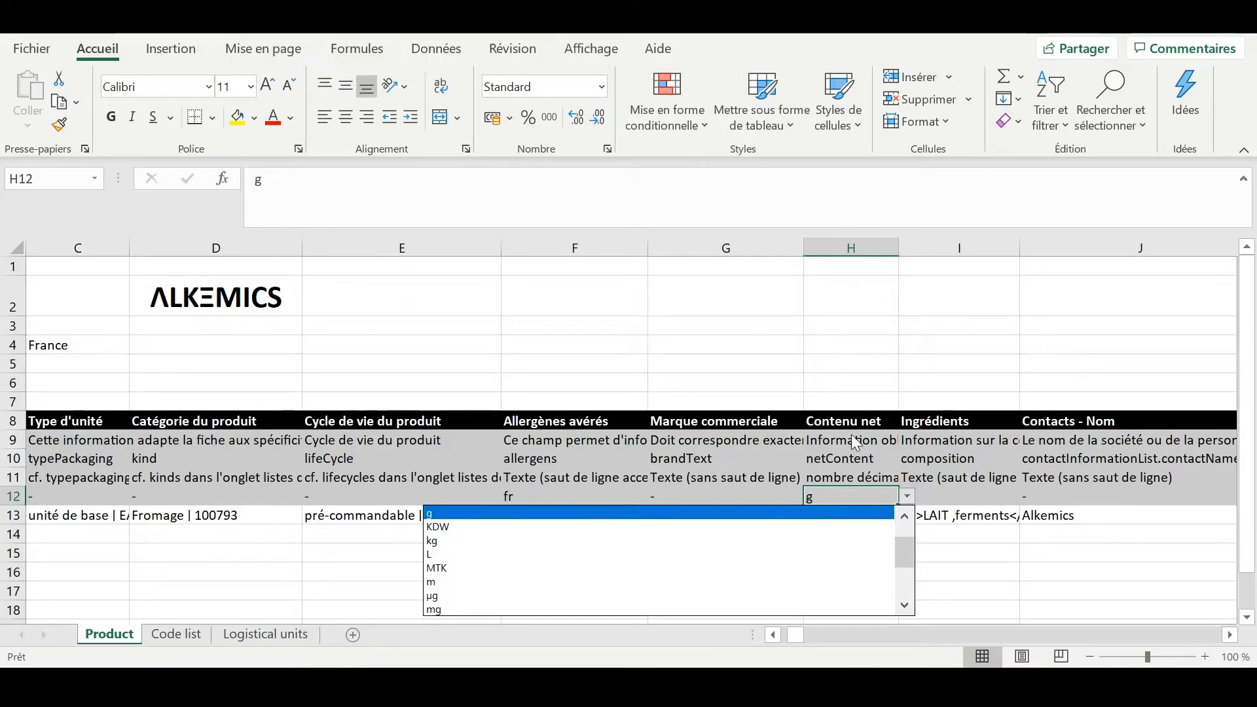
{"action": "left_click", "coordinate": [838, 383]}
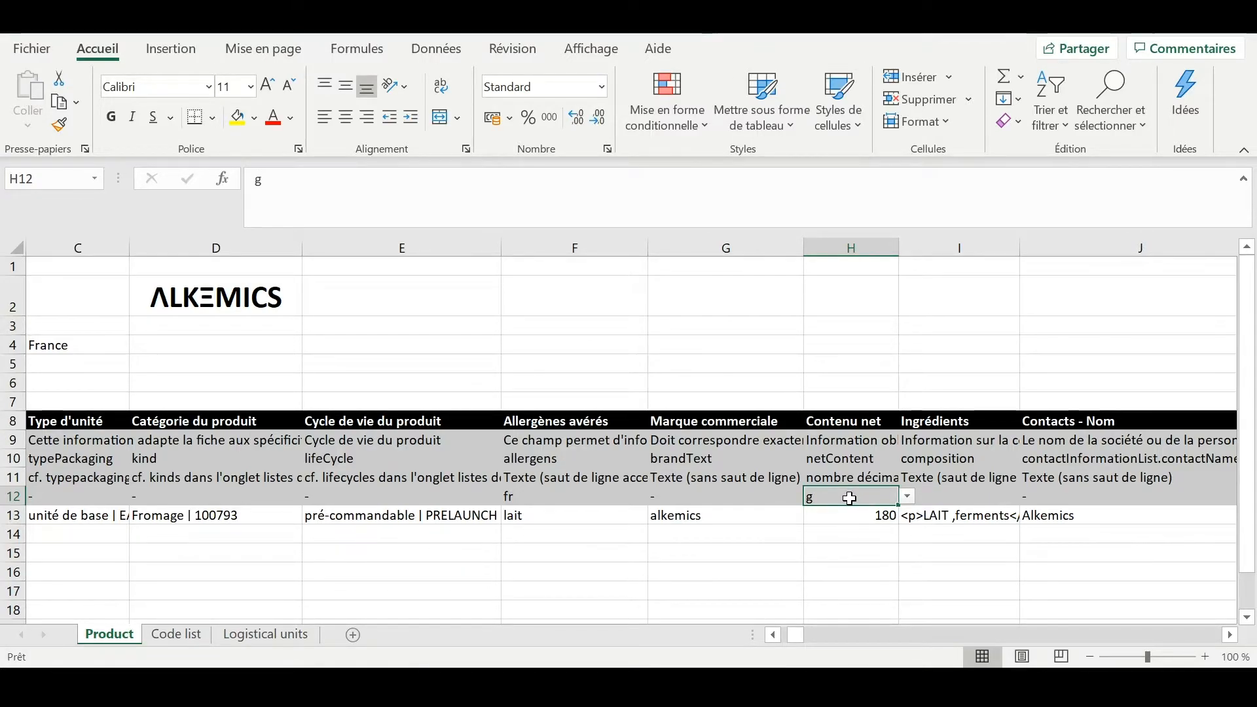
Duplicate the Contenu net cells H8:H13 by inserting the copied cells at H8 and shifting the existing cells right
{"action": "left_click", "coordinate": [851, 427]}
{"action": "left_click_drag", "start_coordinate": [851, 426], "coordinate": [847, 510]}
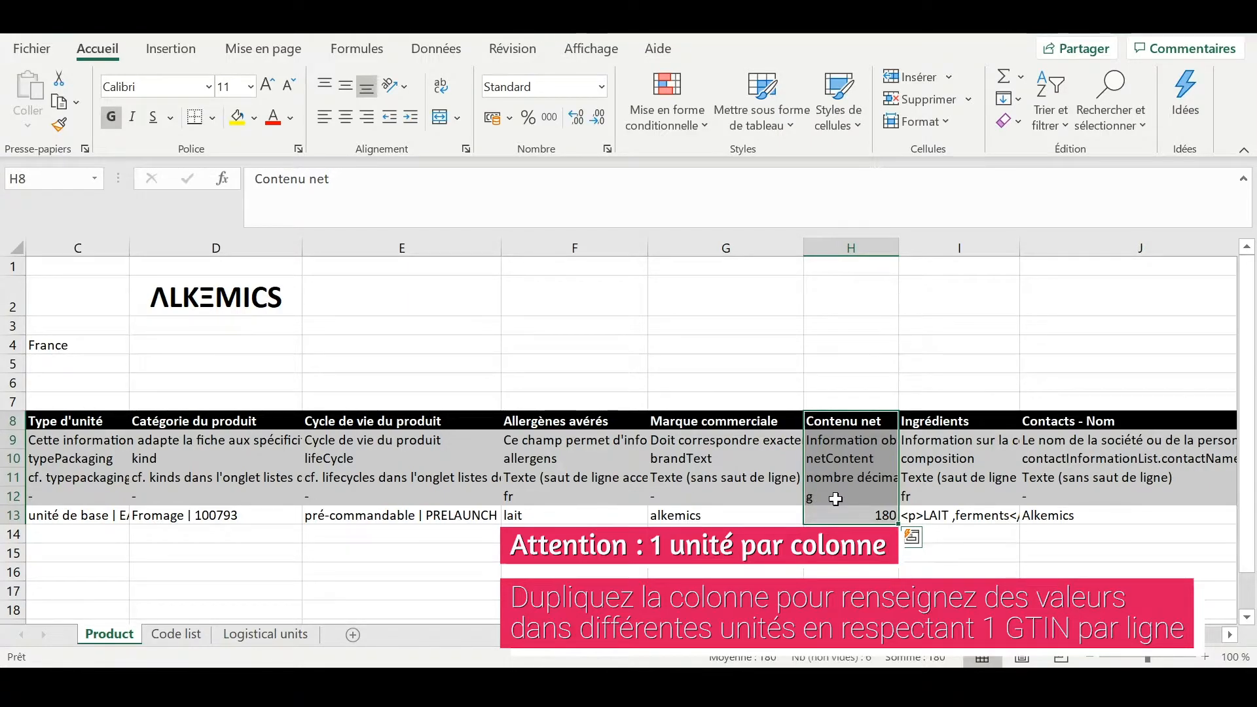
{"action": "key", "text": "ctrl+c"}
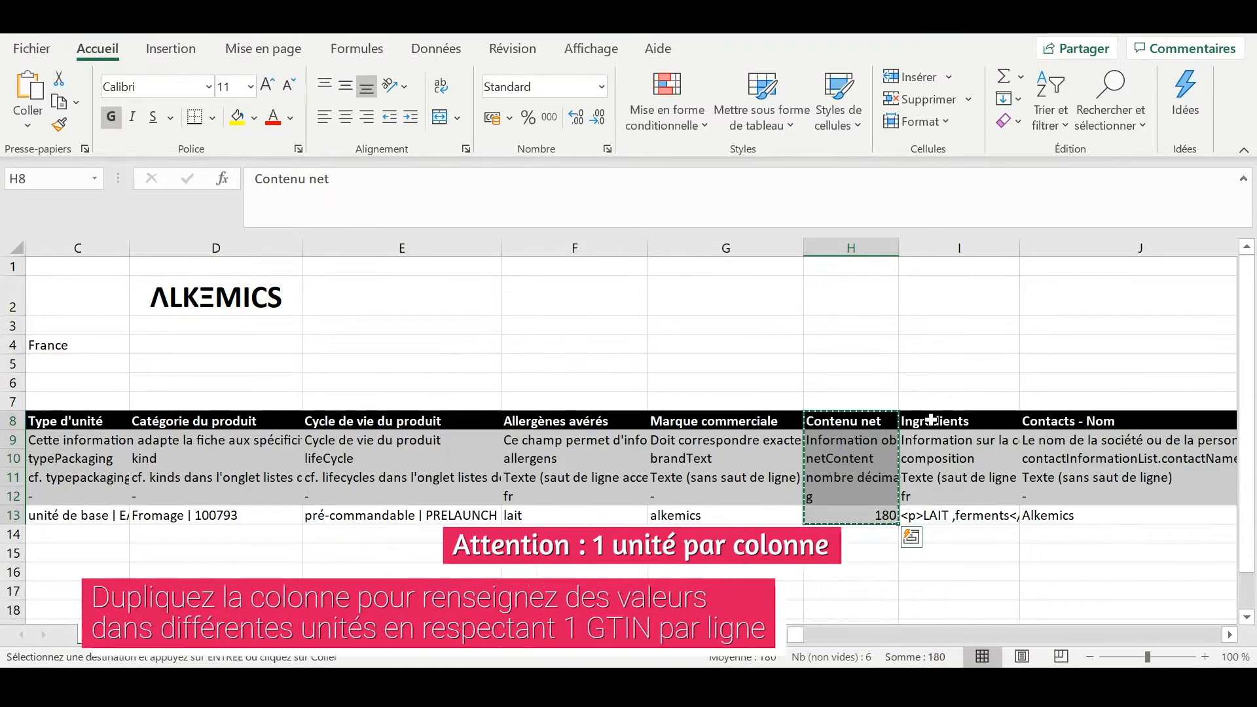
{"action": "left_click", "coordinate": [880, 419]}
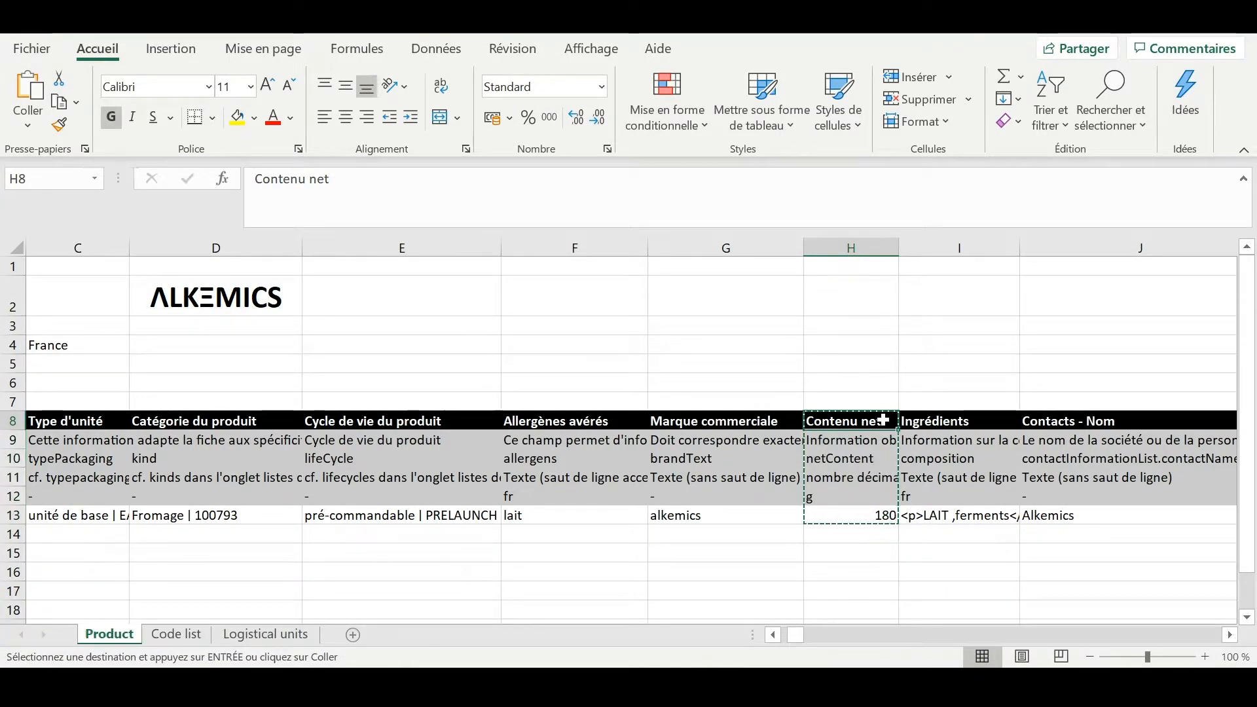
{"action": "right_click", "coordinate": [885, 424]}
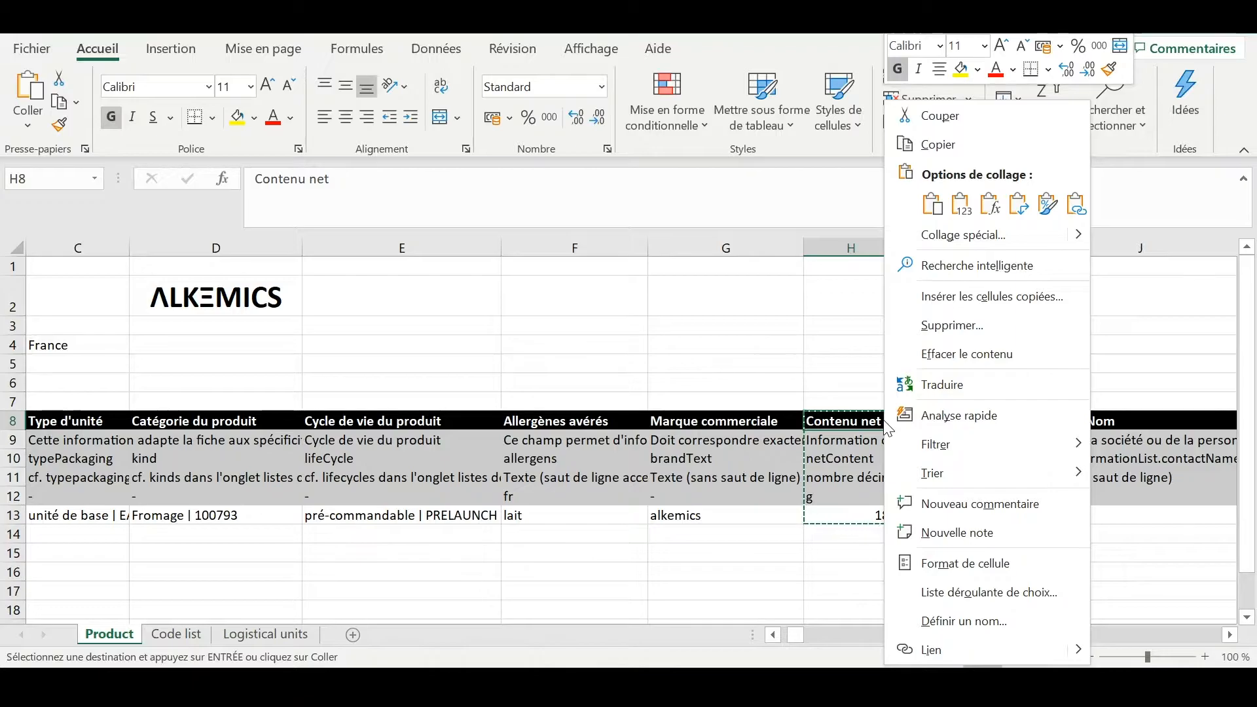
{"action": "left_click", "coordinate": [1031, 296]}
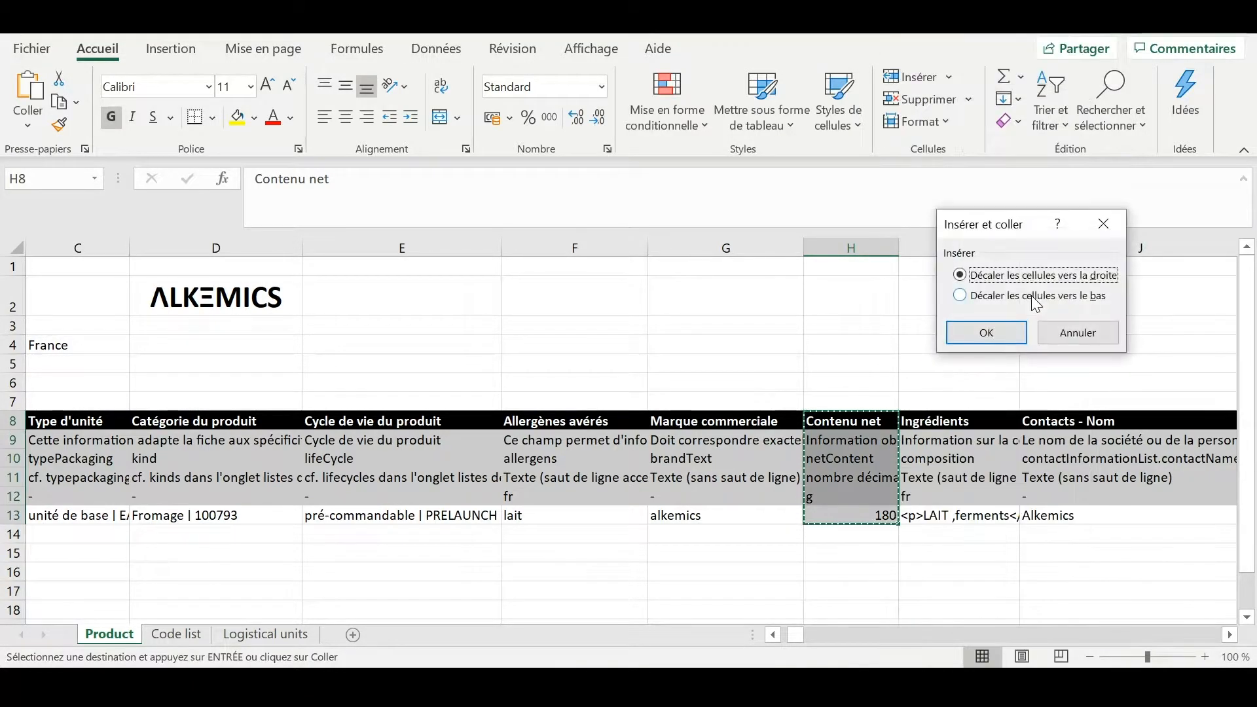
{"action": "left_click", "coordinate": [995, 325]}
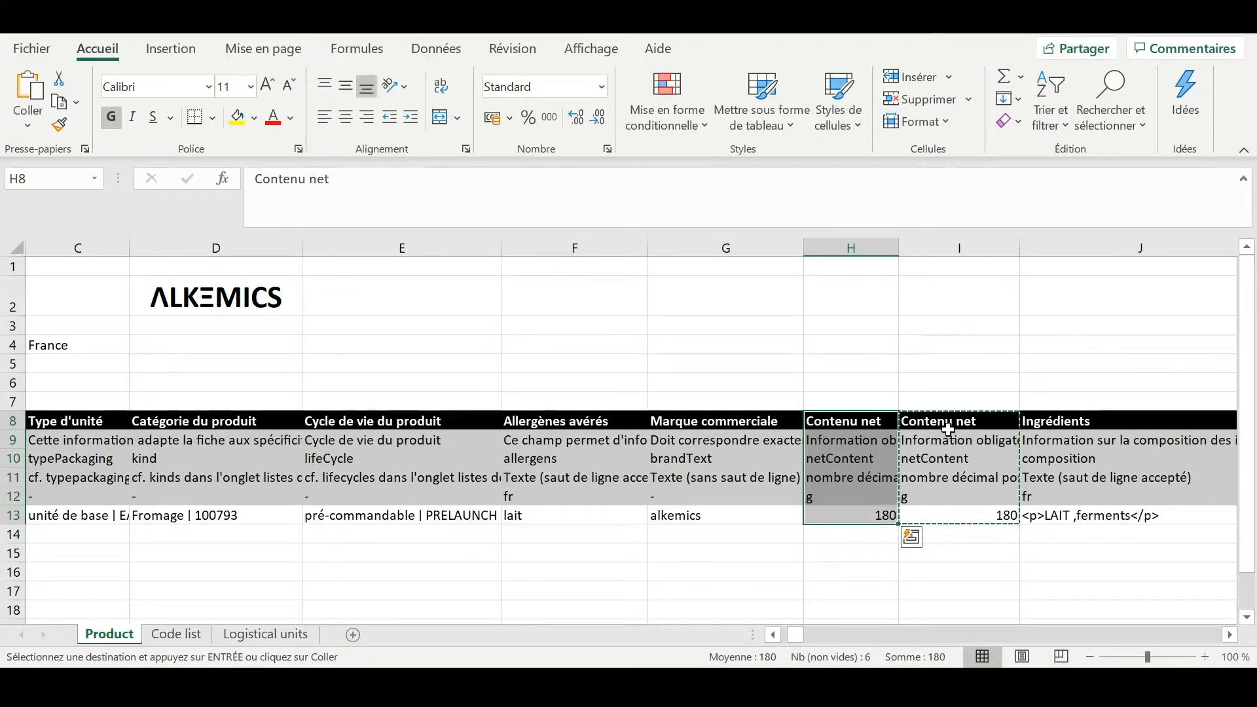
Set the unit of the second Contenu net column to L in I12 and clear the product's value in I13
{"action": "left_click", "coordinate": [971, 499]}
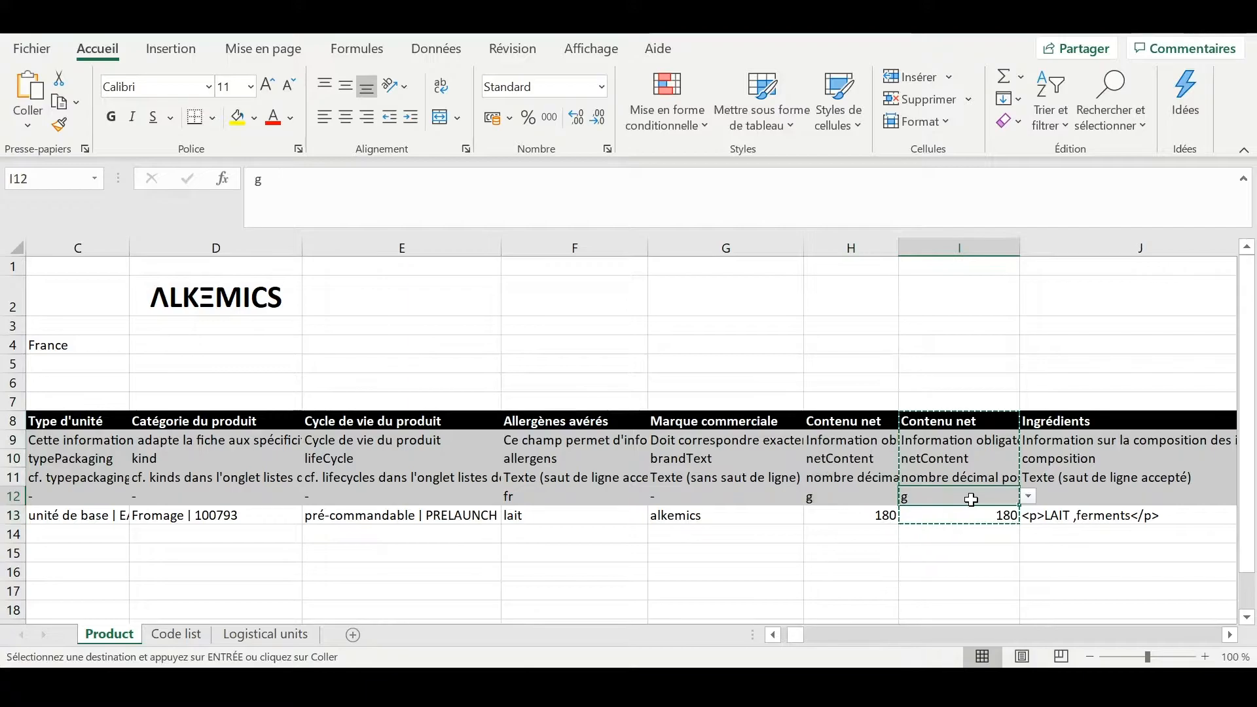
{"action": "left_click", "coordinate": [1027, 496]}
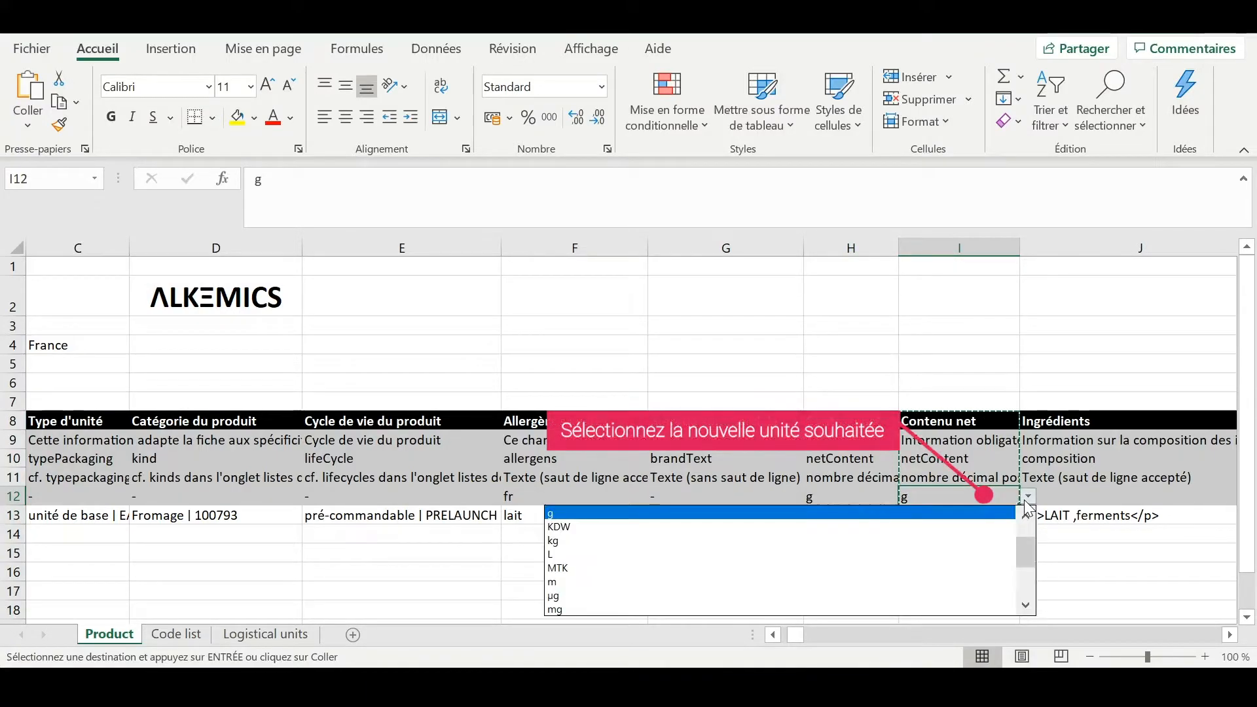
{"action": "left_click", "coordinate": [948, 550]}
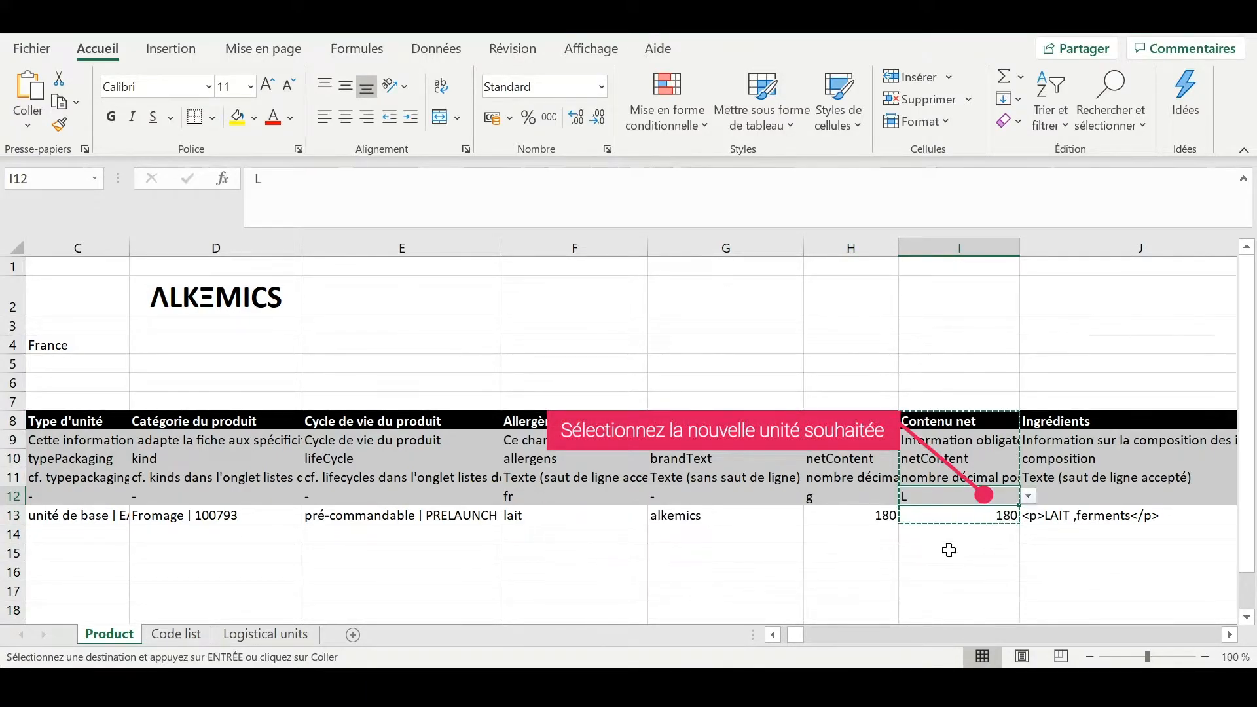
{"action": "left_click", "coordinate": [970, 519]}
{"action": "key", "text": "BackSpace"}
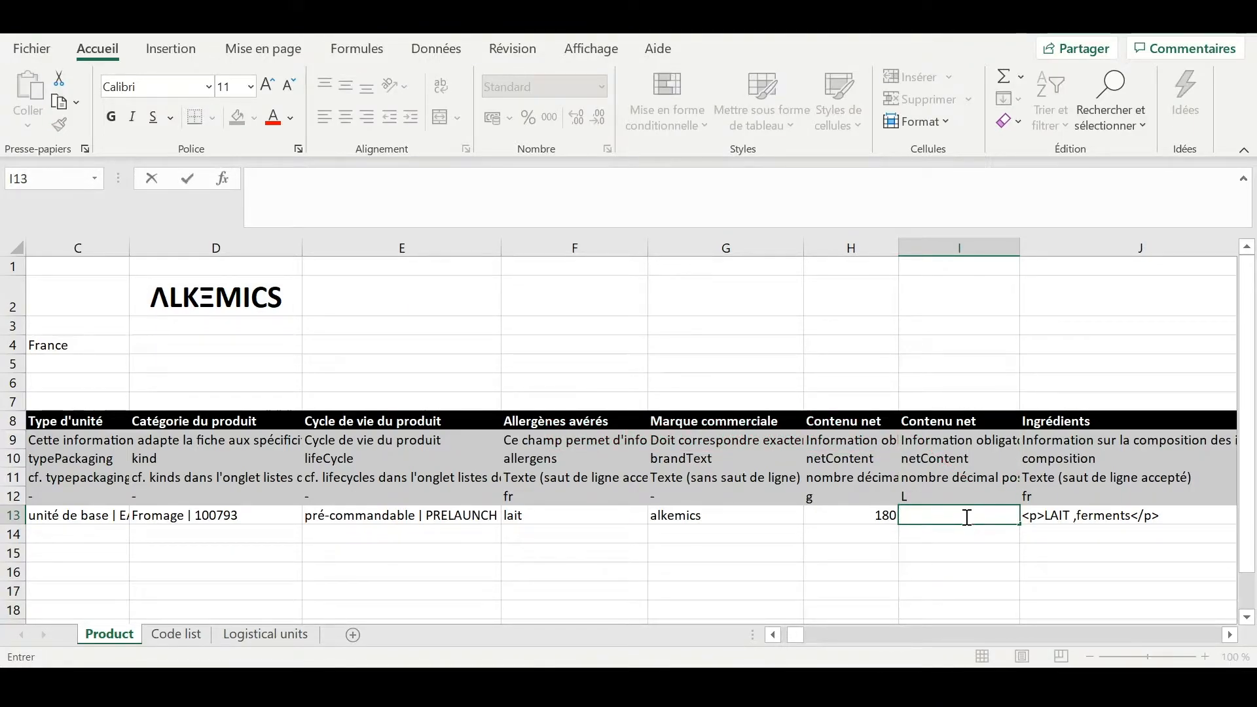
{"action": "left_click", "coordinate": [914, 535]}
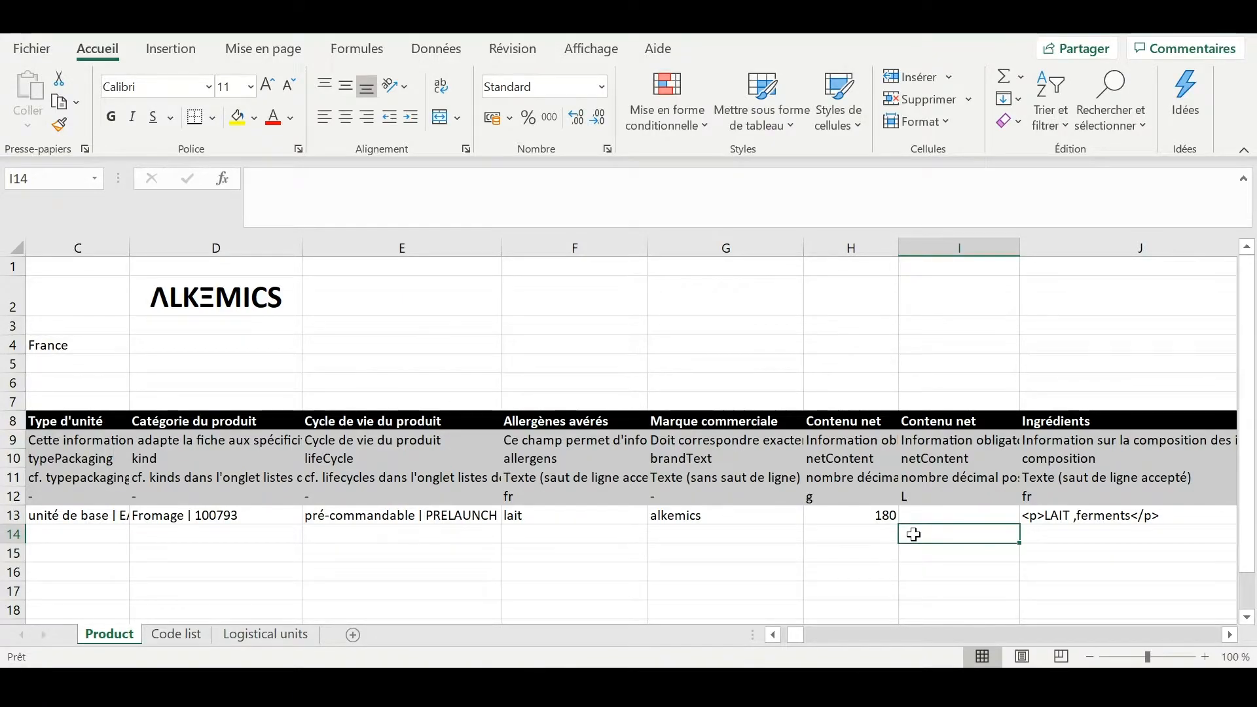
Enter 2 as the net content in litres on the next product row, in I14
{"action": "left_click", "coordinate": [839, 529]}
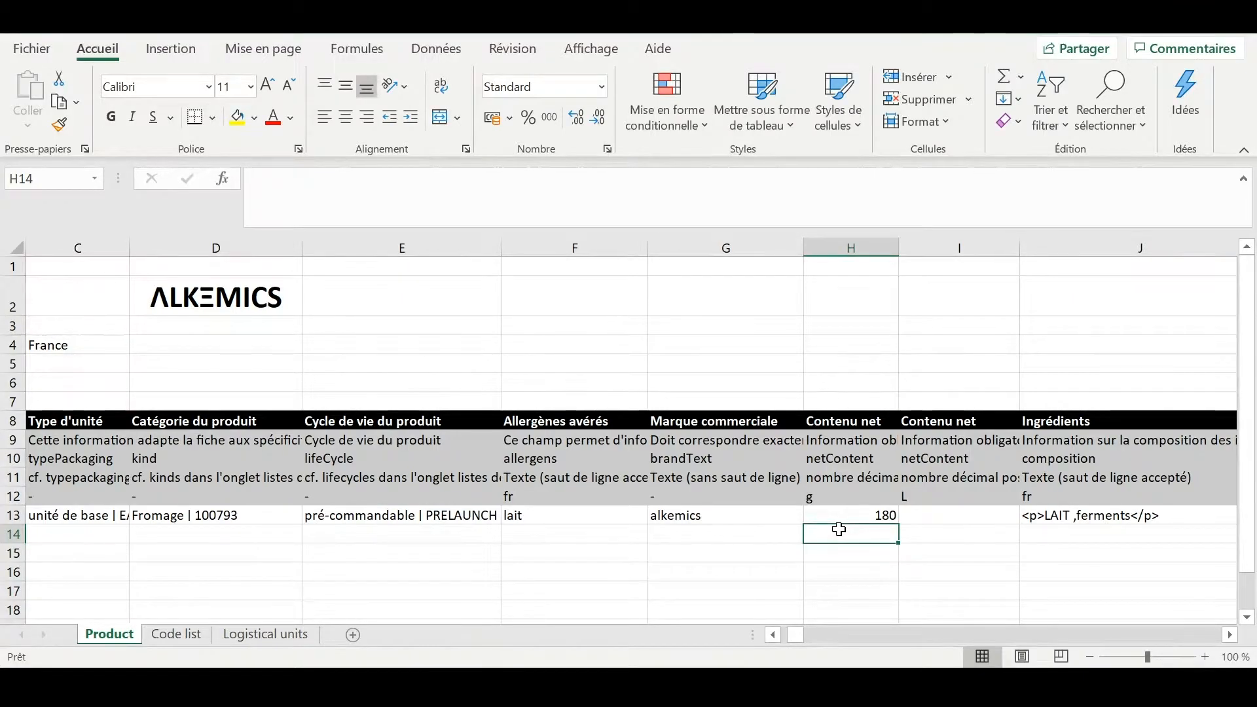
{"action": "left_click", "coordinate": [929, 534]}
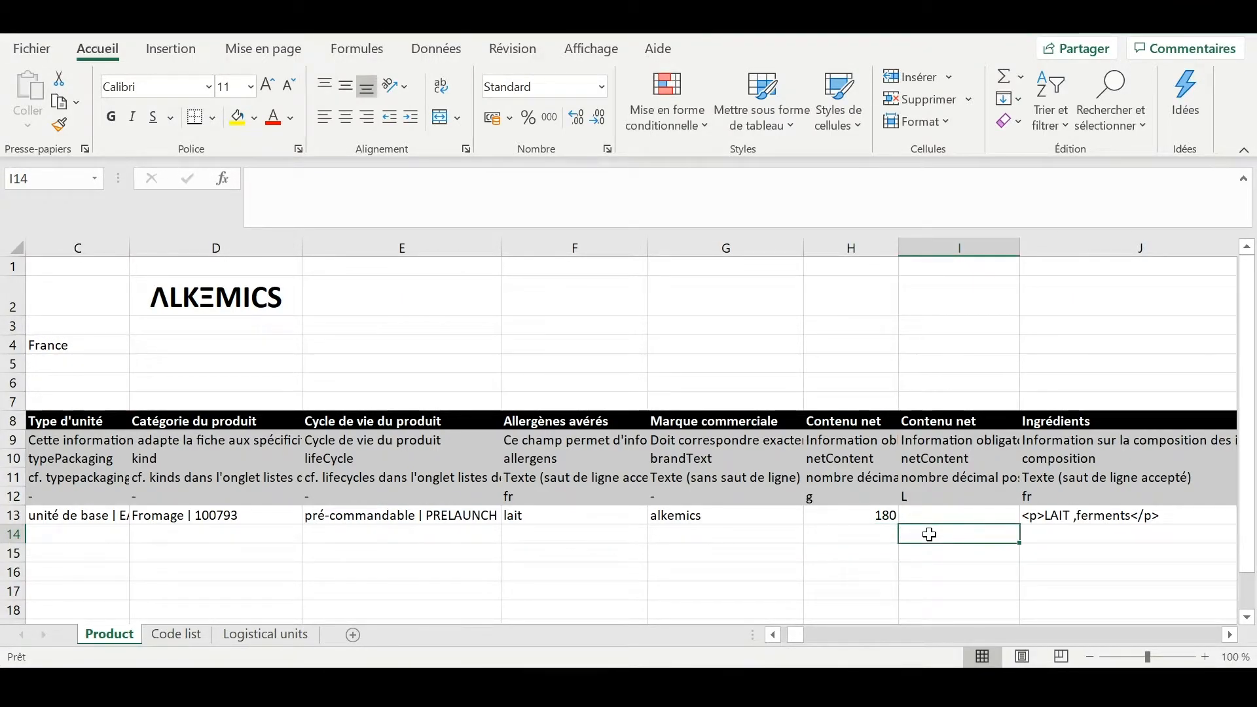
{"action": "type", "text": "2"}
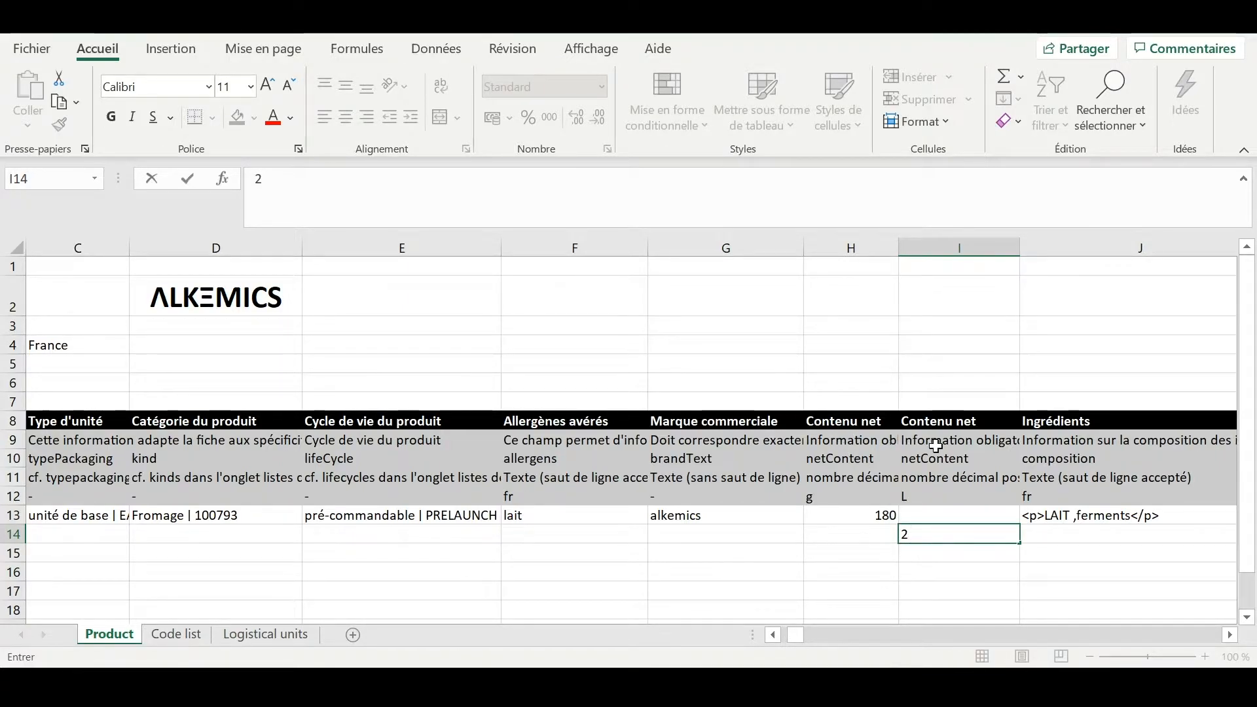
Review the Product sheet's remaining columns, from Ingrédients through the Contacts name, type and address columns
{"action": "scroll", "coordinate": [938, 445], "scroll_direction": "right", "scroll_amount": 3}
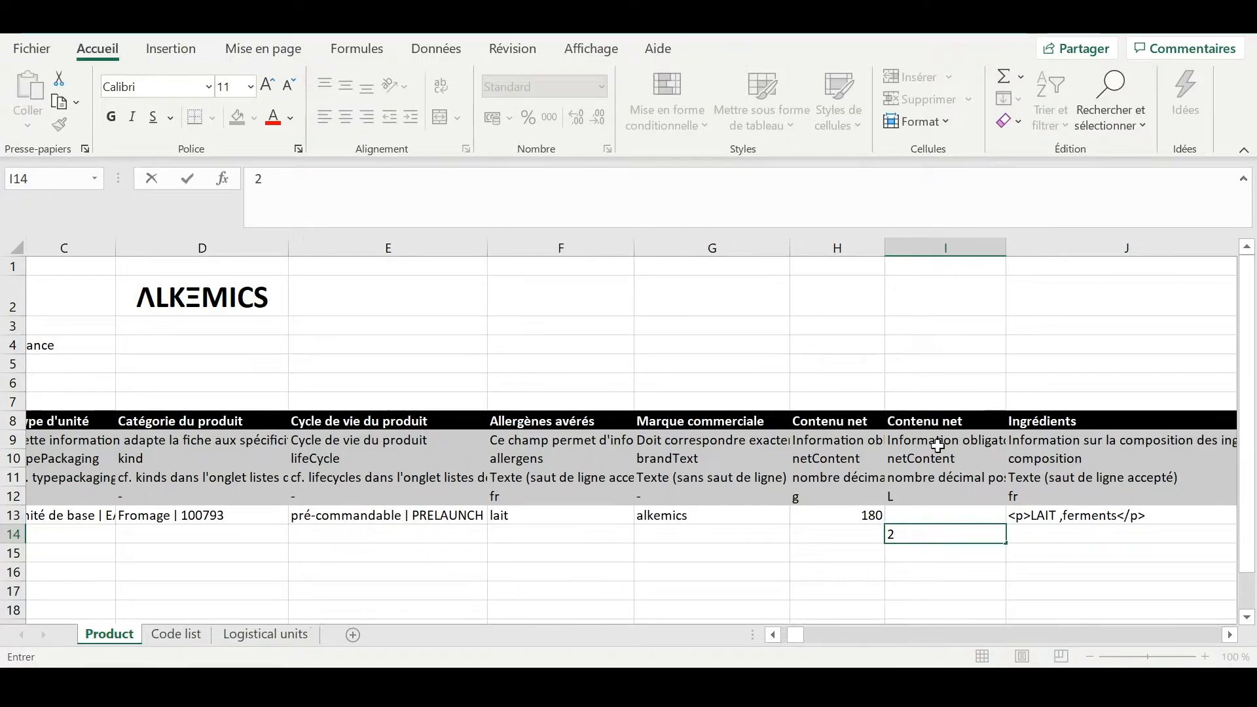
{"action": "scroll", "coordinate": [938, 446], "scroll_direction": "right", "scroll_amount": 3}
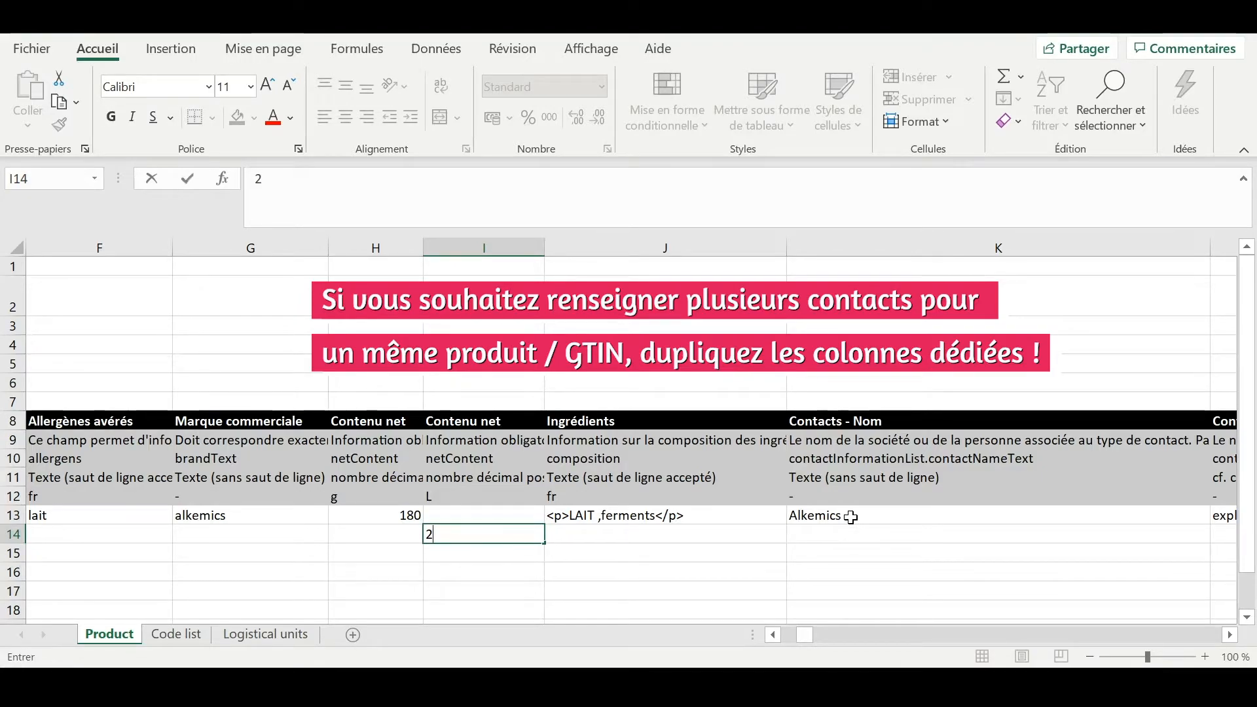
{"action": "scroll", "coordinate": [850, 517], "scroll_direction": "right", "scroll_amount": 3}
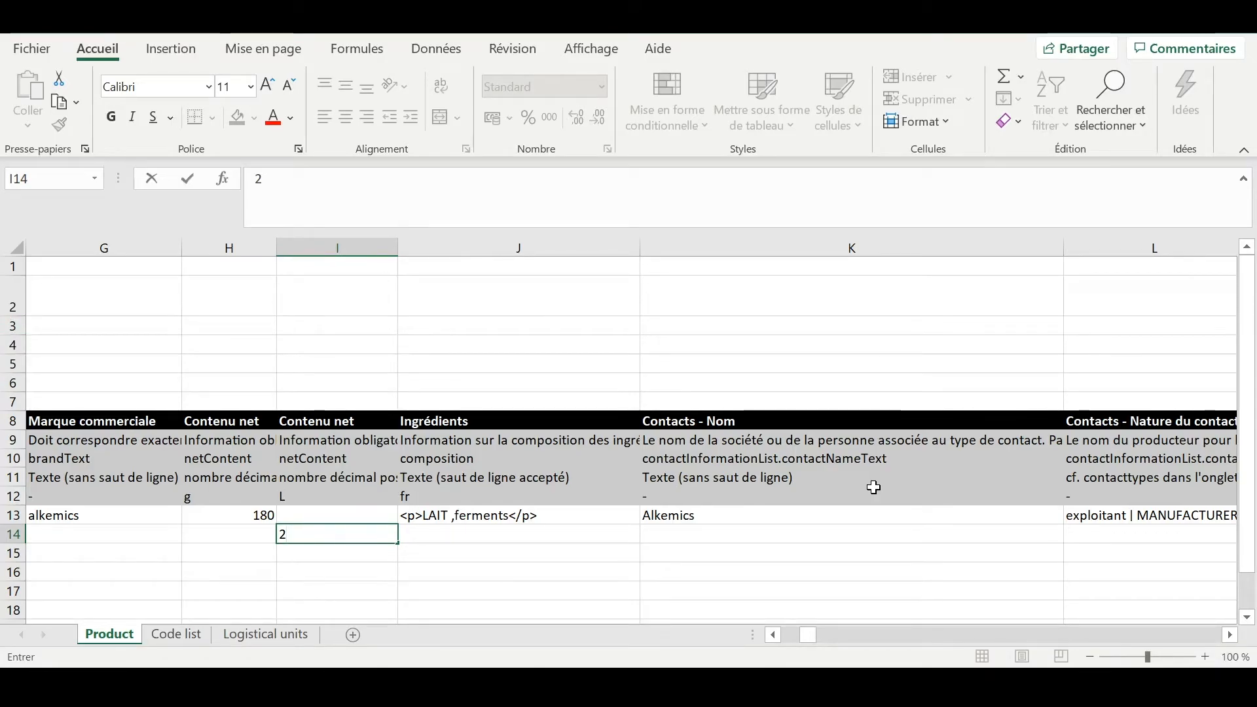
{"action": "scroll", "coordinate": [873, 488], "scroll_direction": "right", "scroll_amount": 2}
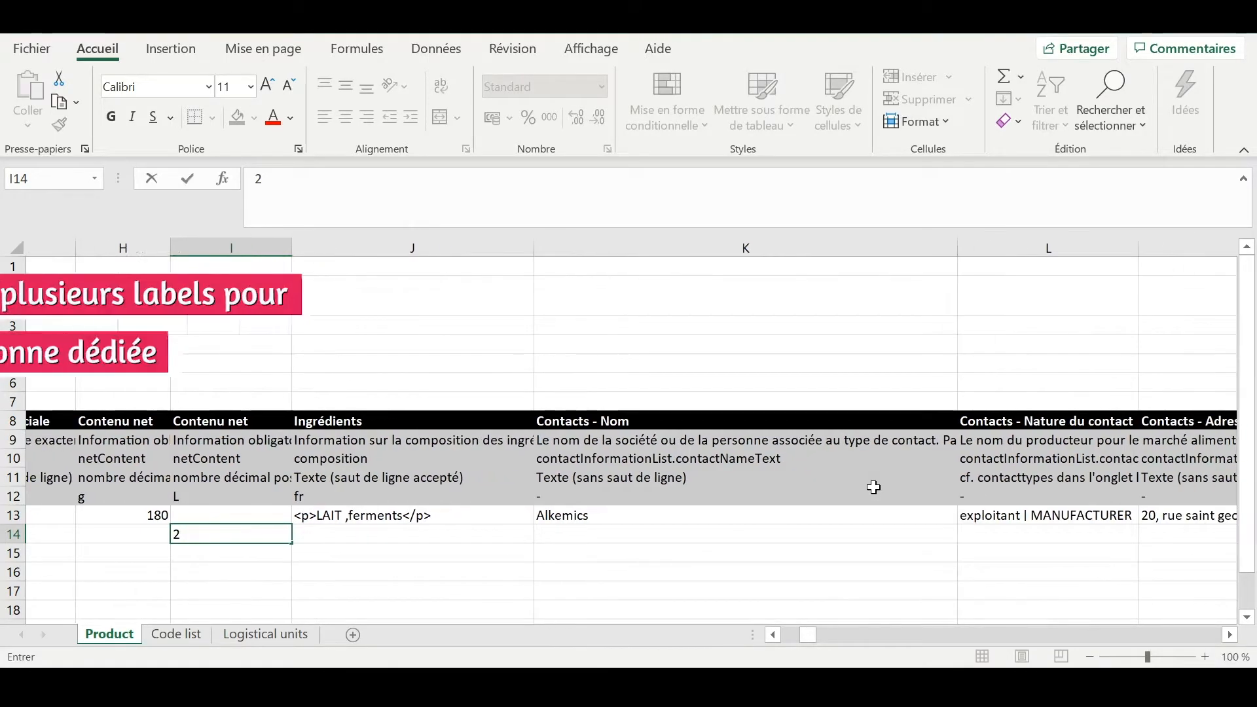
{"action": "scroll", "coordinate": [873, 488], "scroll_direction": "right", "scroll_amount": 1}
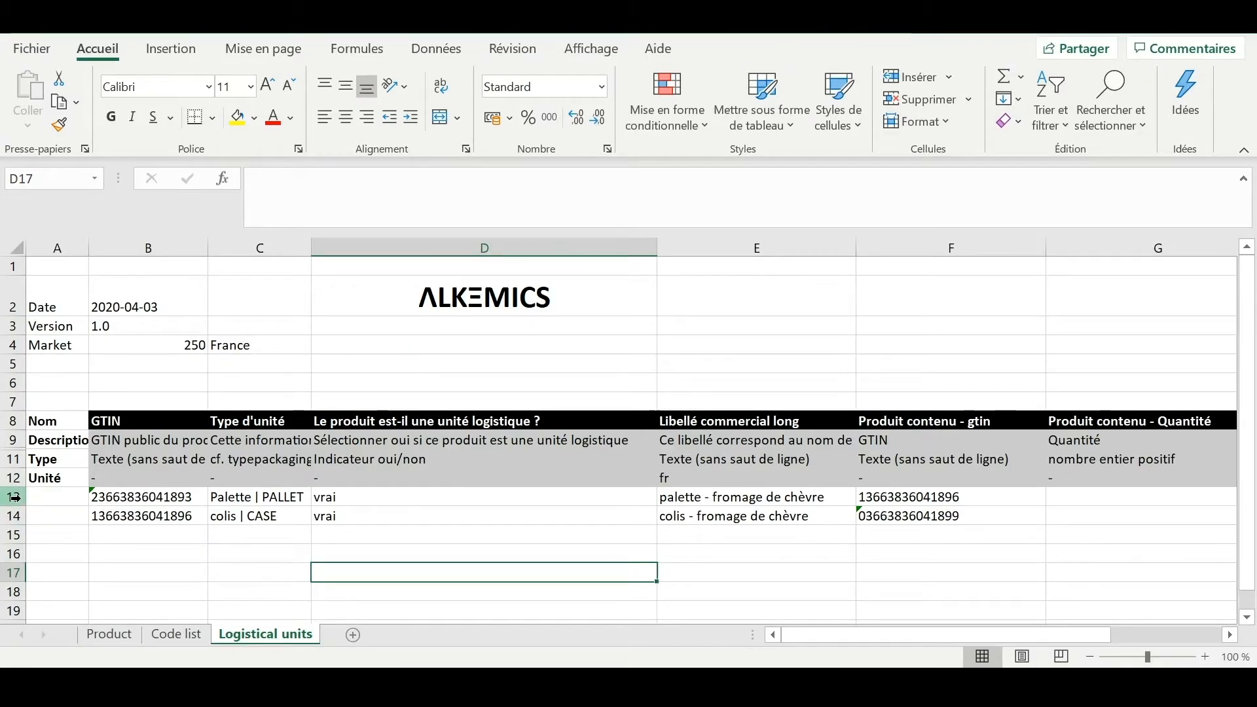
On the Logistical units sheet, set the unit type of the first logistical unit in C13 to Palette | PALLET
{"action": "left_click", "coordinate": [111, 499]}
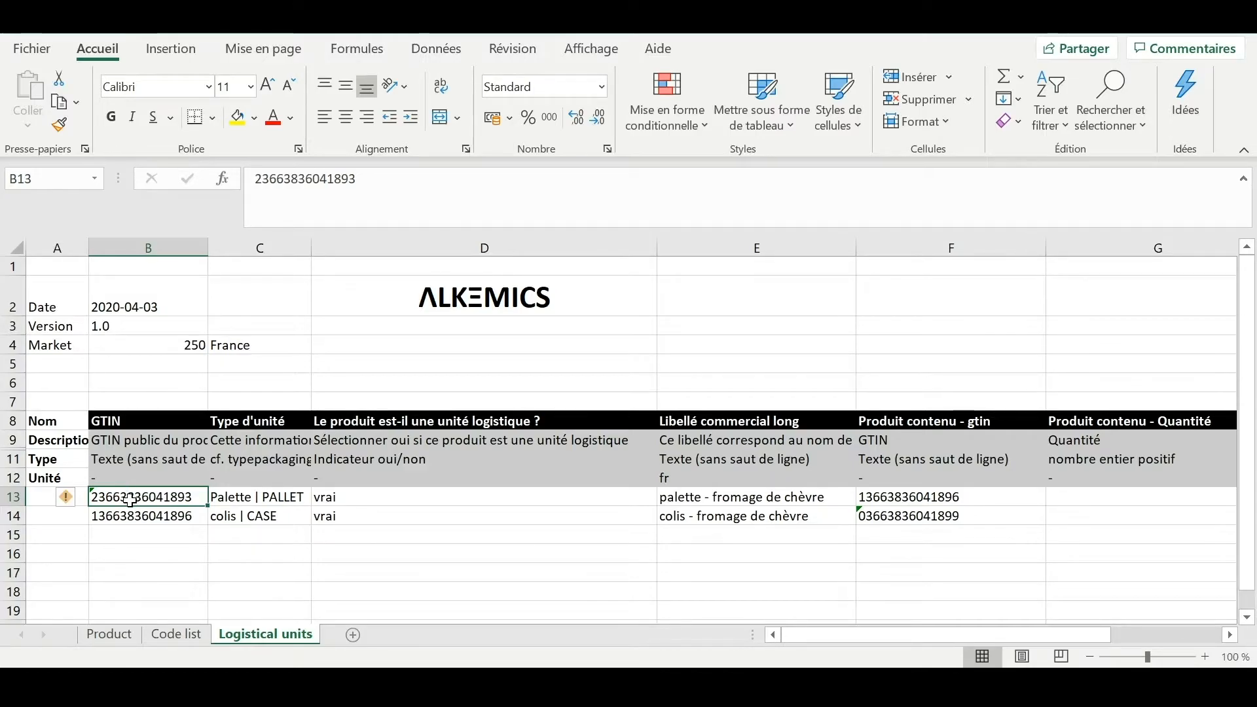
{"action": "left_click", "coordinate": [247, 501]}
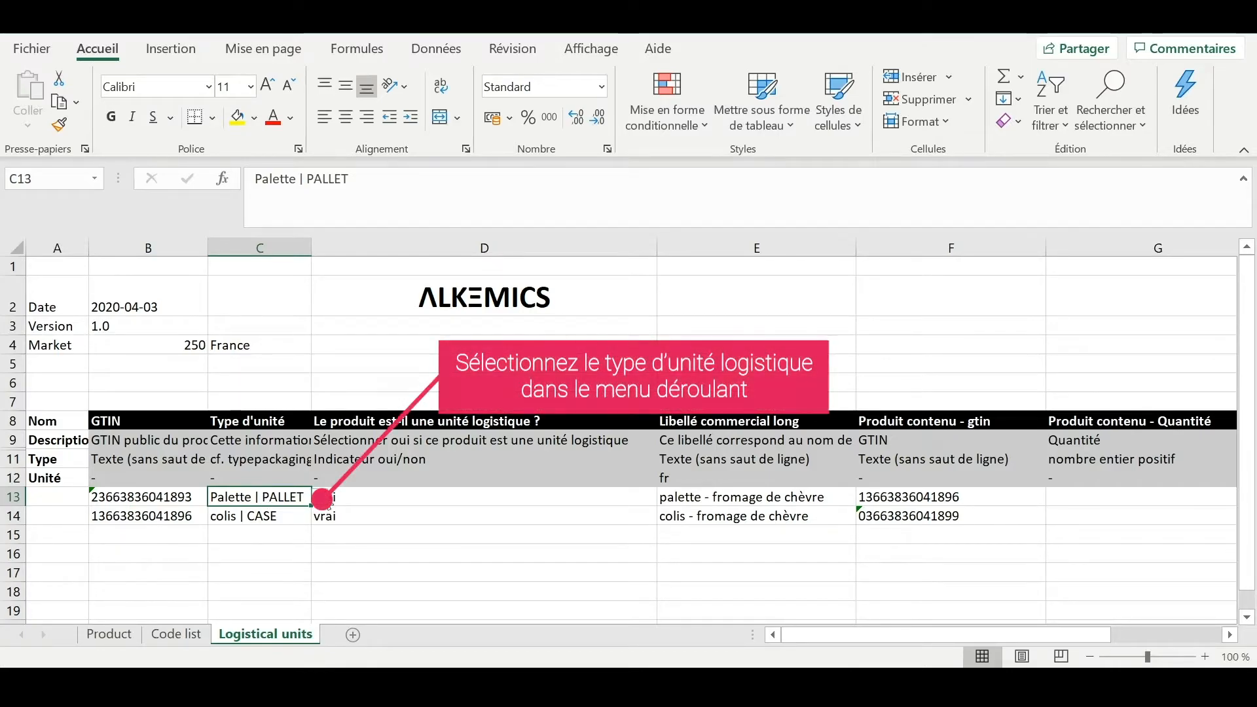
{"action": "left_click", "coordinate": [319, 497]}
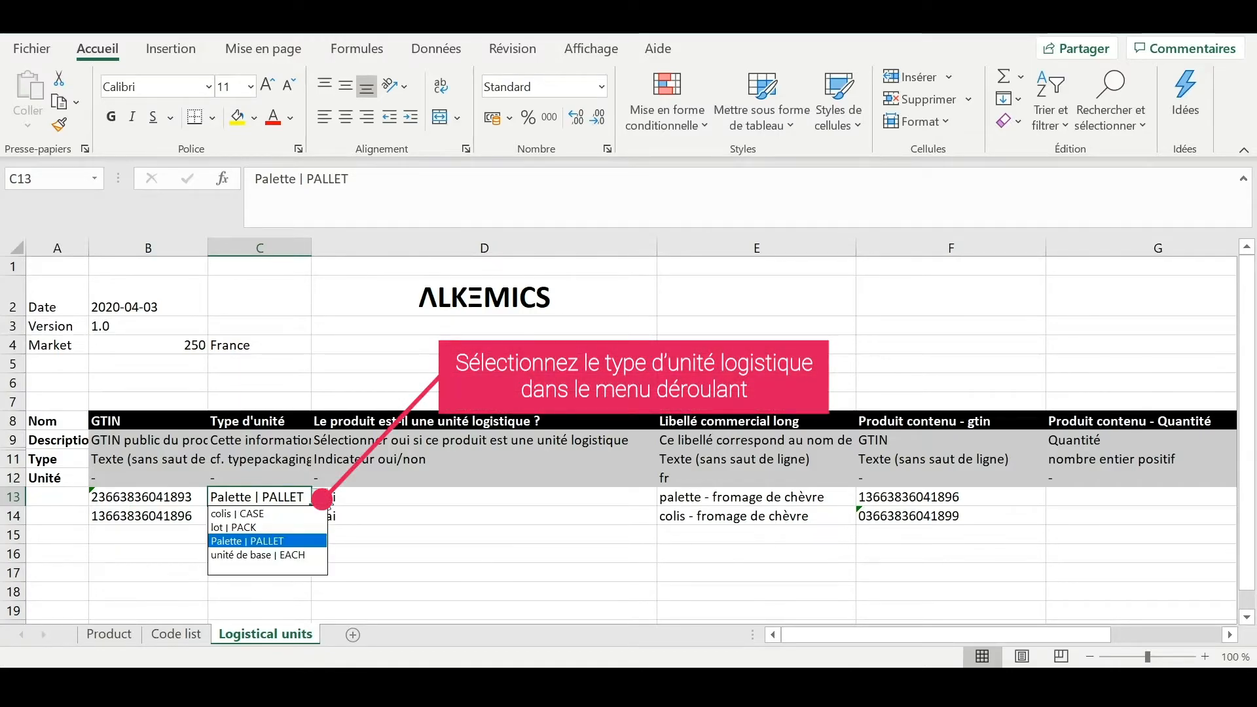
{"action": "left_click", "coordinate": [295, 541]}
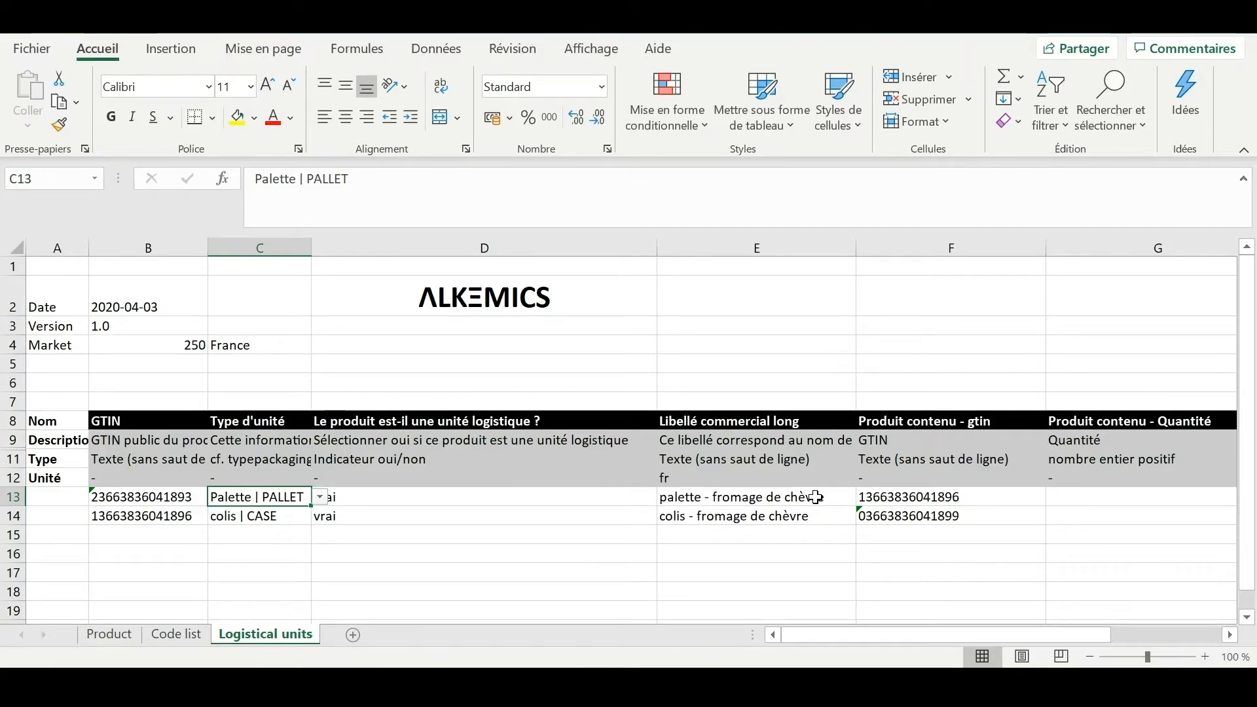
Check the pallet row's contained product GTIN in F13 and contained quantity in G13
{"action": "scroll", "coordinate": [815, 497], "scroll_direction": "right", "scroll_amount": 2}
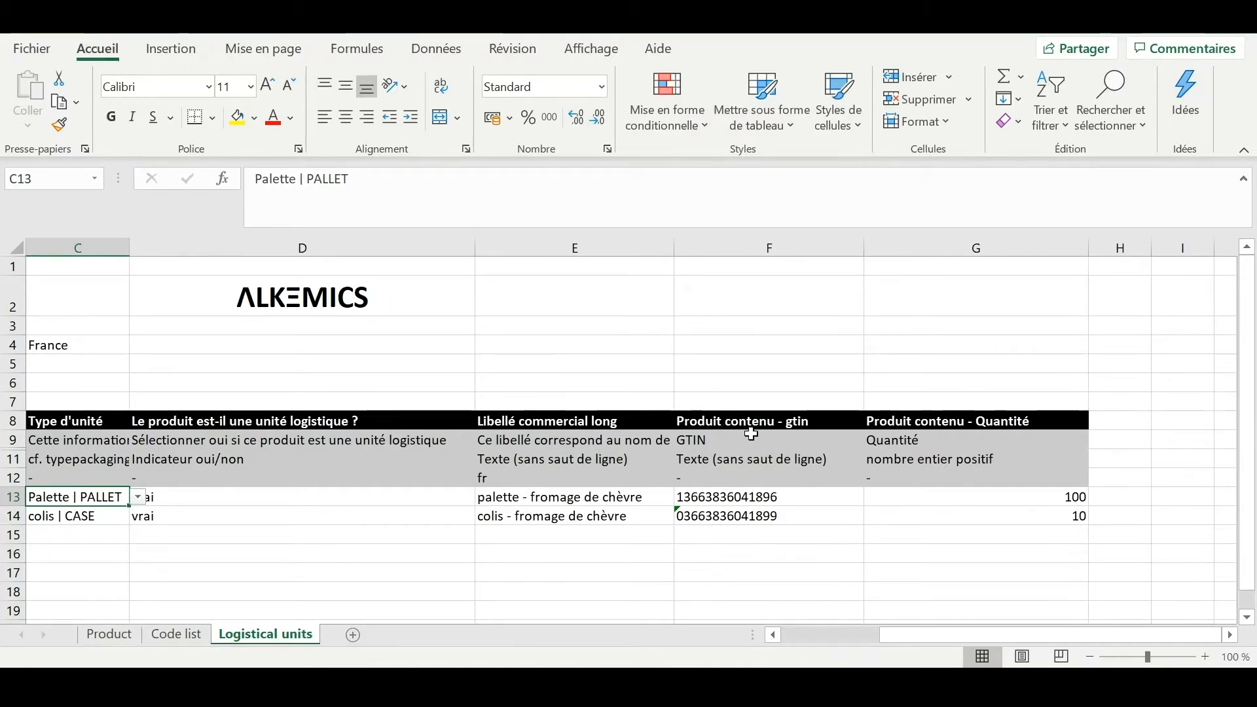
{"action": "left_click", "coordinate": [810, 498]}
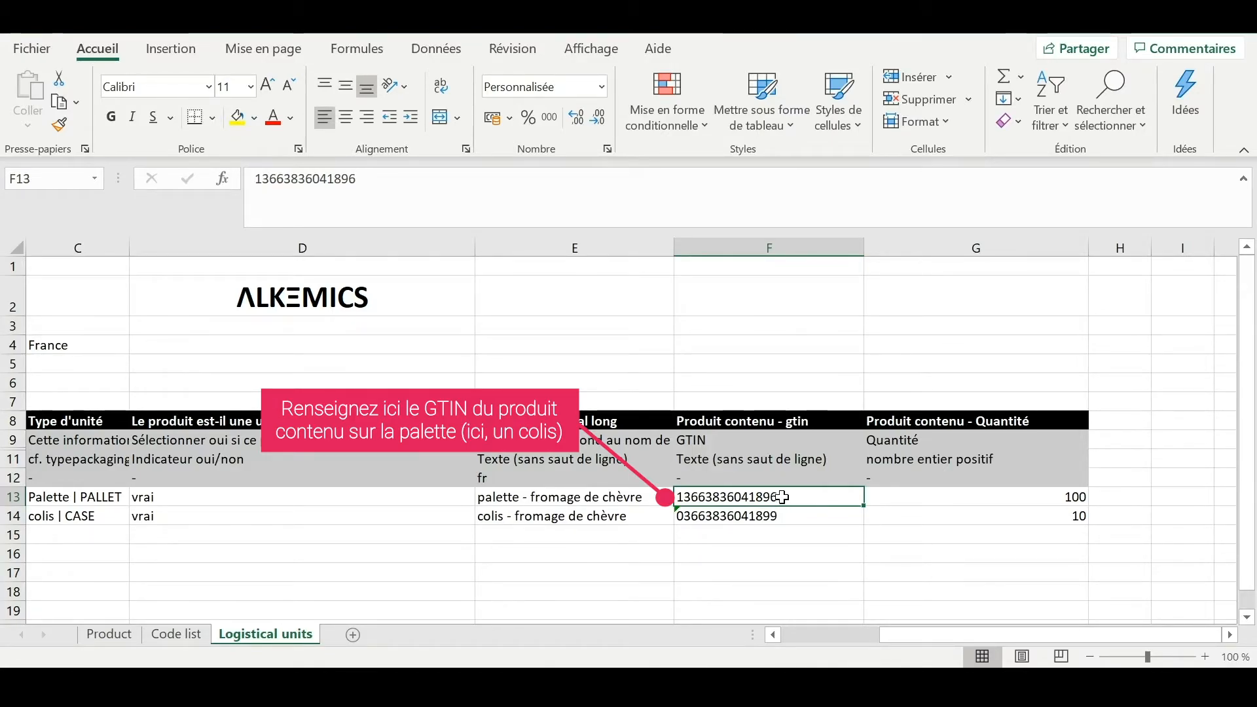
{"action": "left_click", "coordinate": [909, 499]}
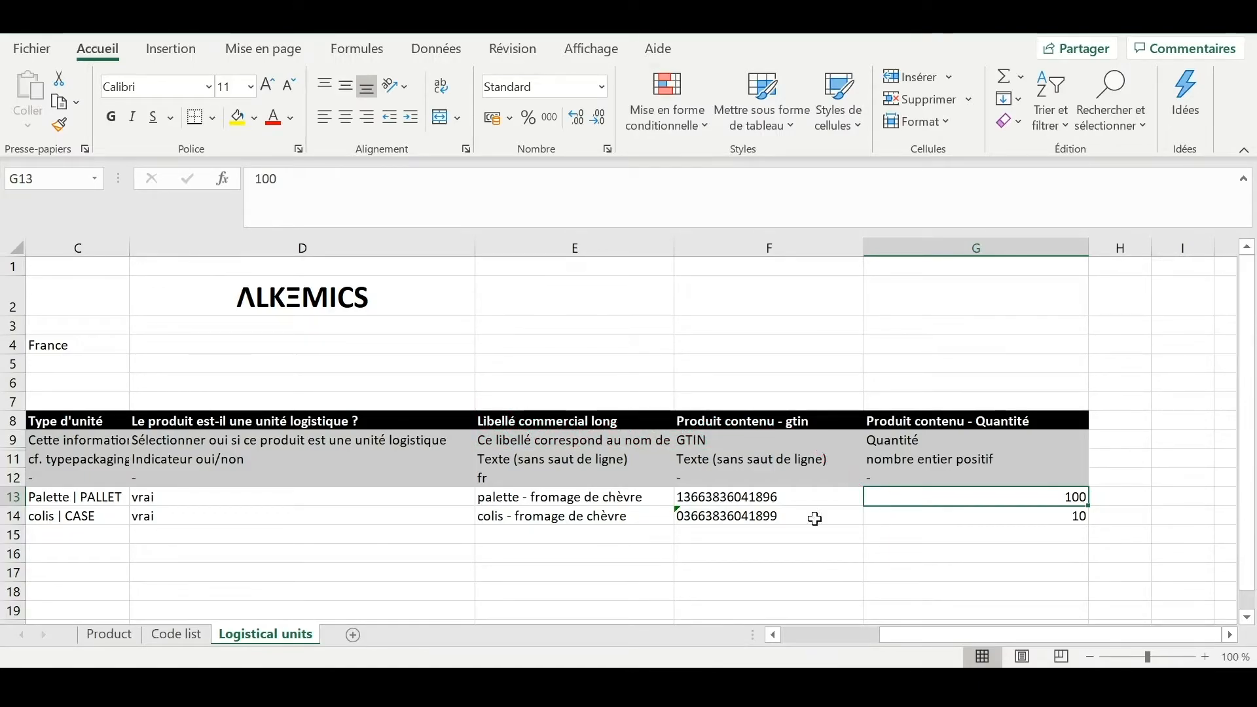
Set the unit type in C14 to colis | CASE and check that row's logistical unit indicator in D14
{"action": "scroll", "coordinate": [410, 510], "scroll_direction": "left", "scroll_amount": 2}
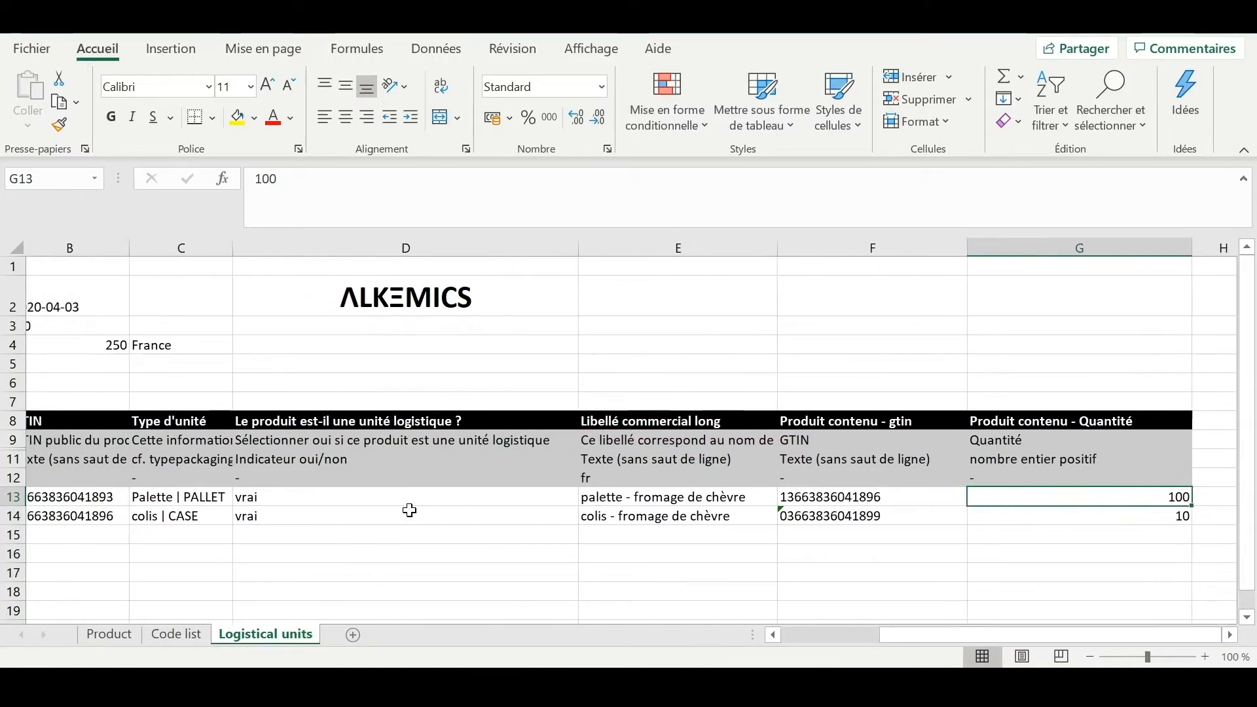
{"action": "scroll", "coordinate": [410, 511], "scroll_direction": "left", "scroll_amount": 1}
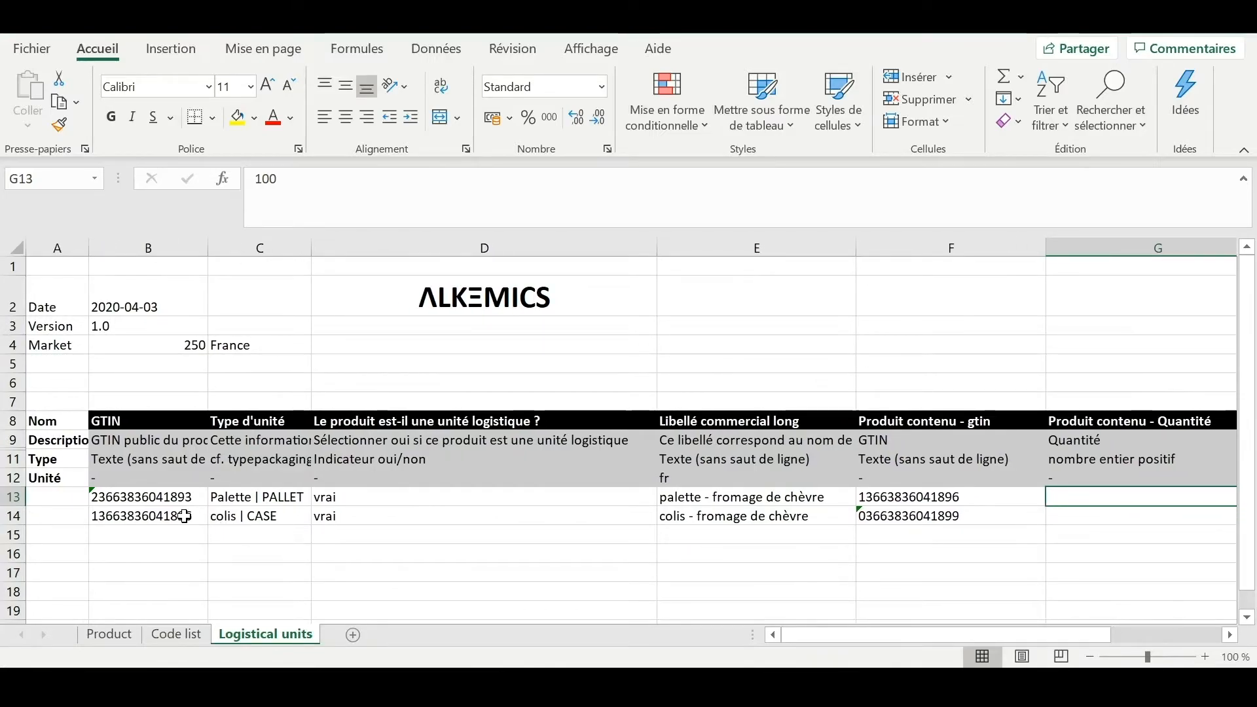
{"action": "left_click", "coordinate": [113, 520]}
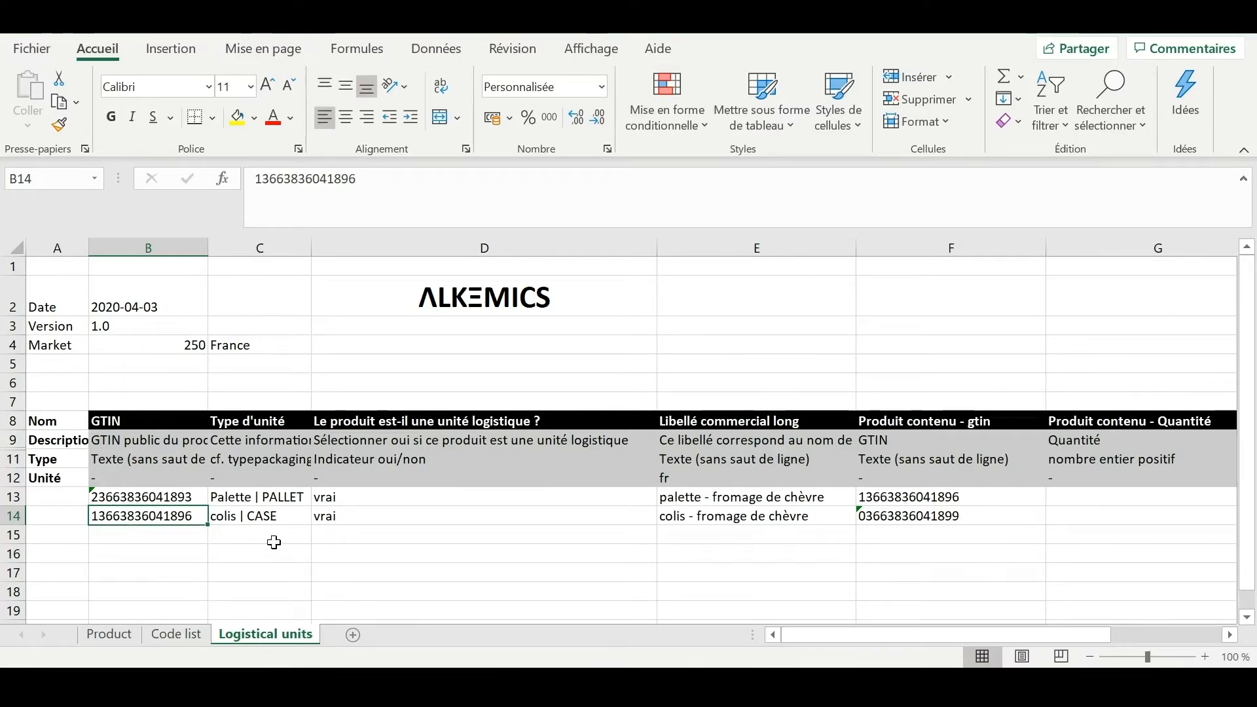
{"action": "left_click", "coordinate": [294, 519]}
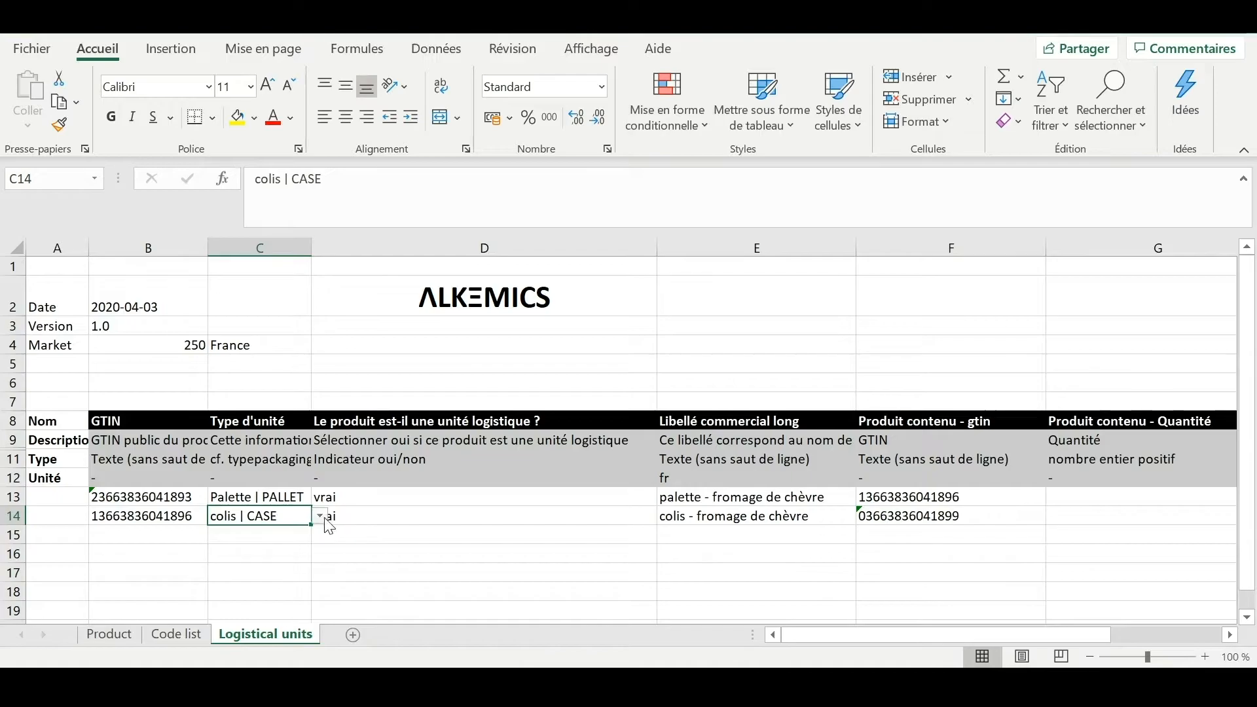
{"action": "left_click", "coordinate": [320, 516]}
{"action": "left_click", "coordinate": [301, 531]}
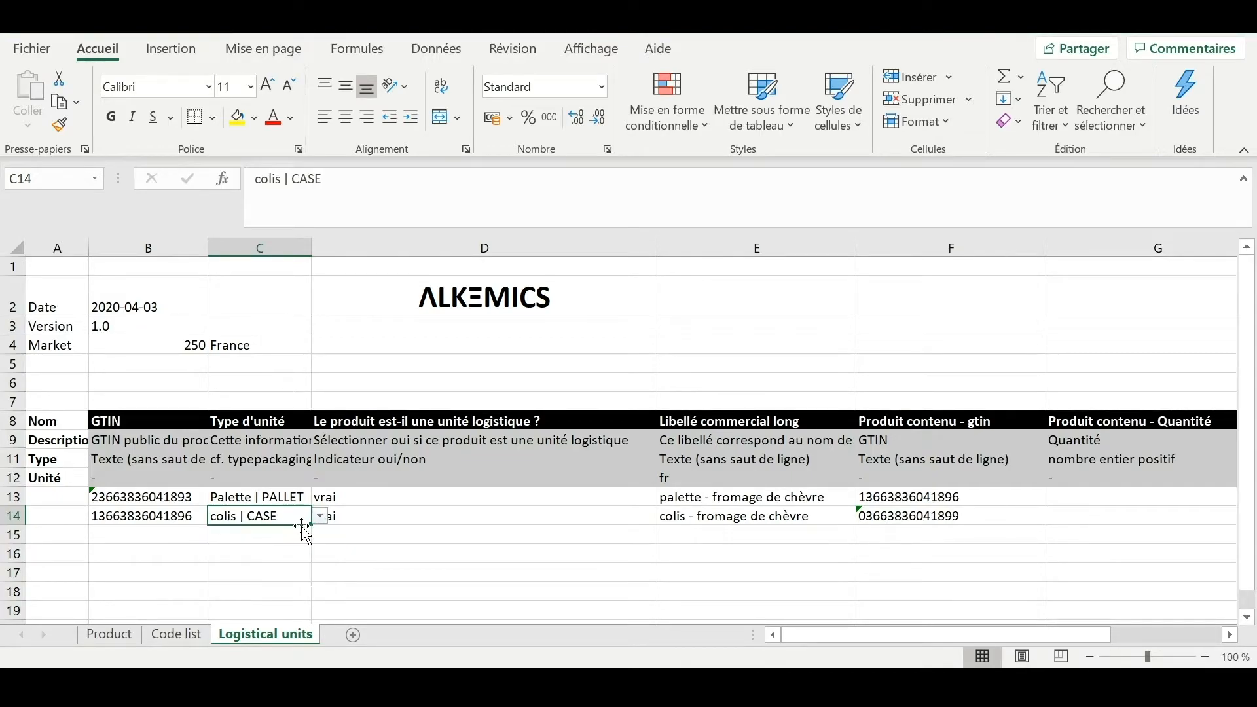
{"action": "left_click", "coordinate": [351, 519]}
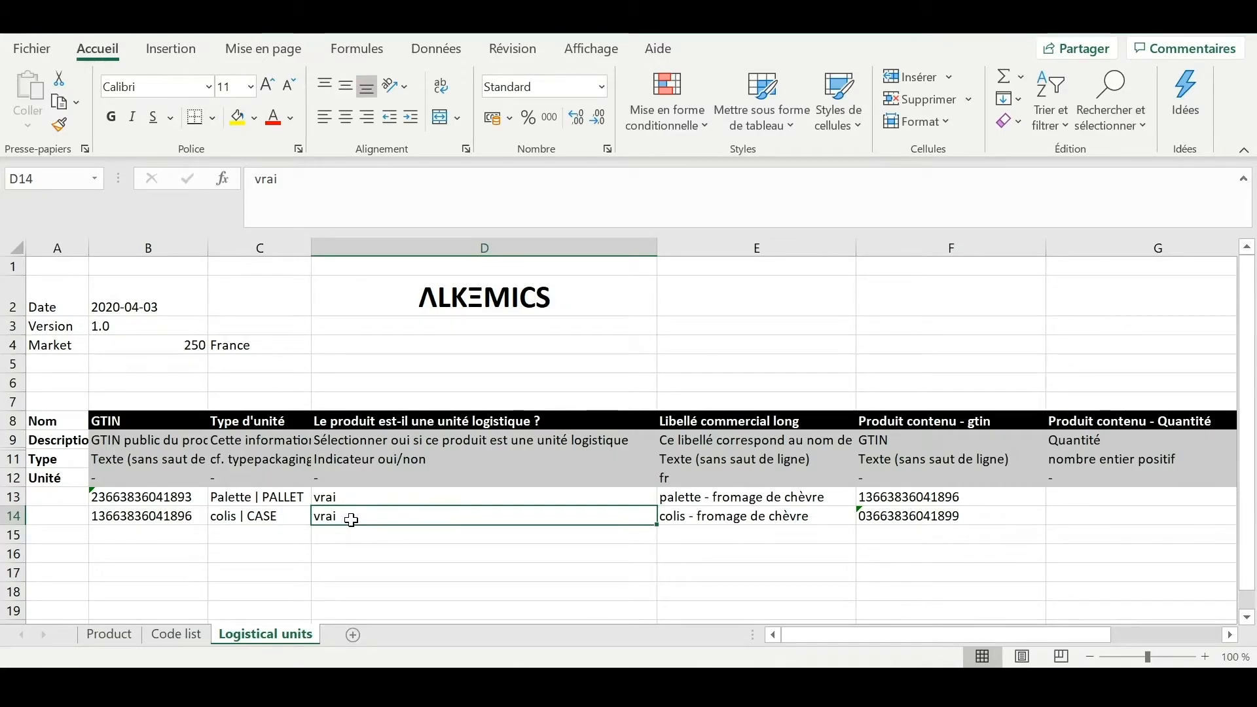
Check the case row's contained product GTIN in F14 and contained quantity in G14
{"action": "scroll", "coordinate": [724, 522], "scroll_direction": "right", "scroll_amount": 2}
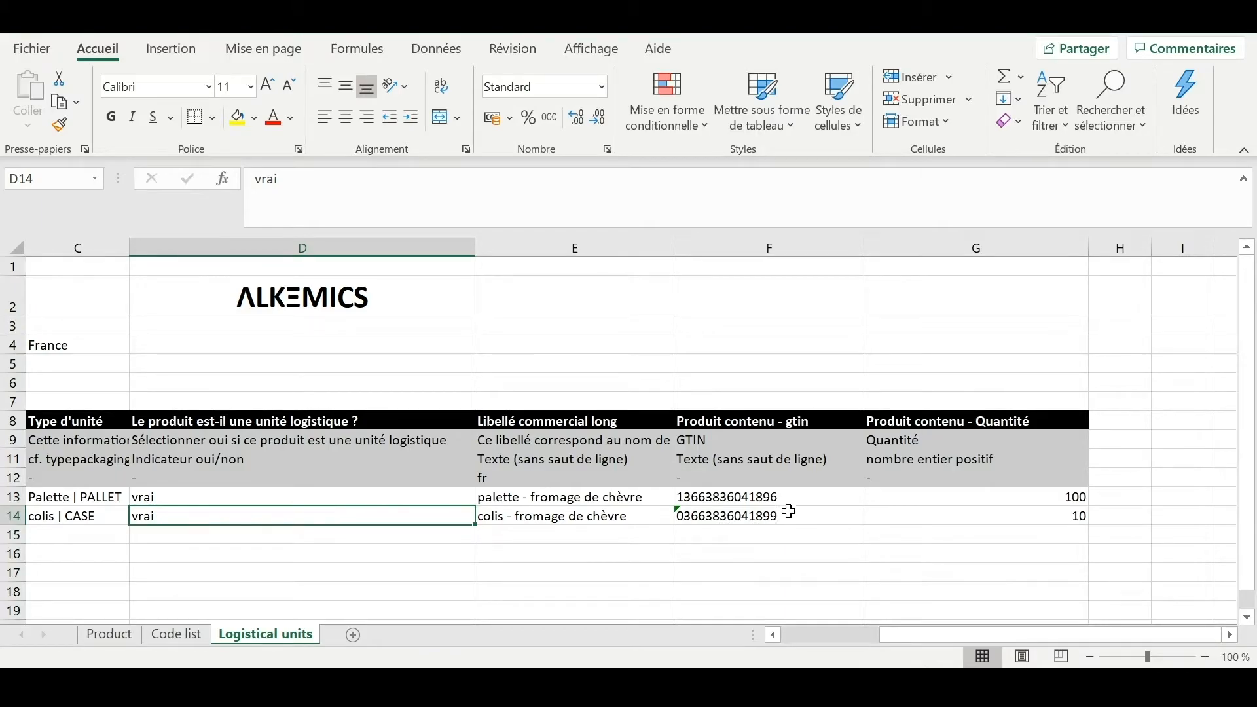
{"action": "left_click", "coordinate": [785, 517]}
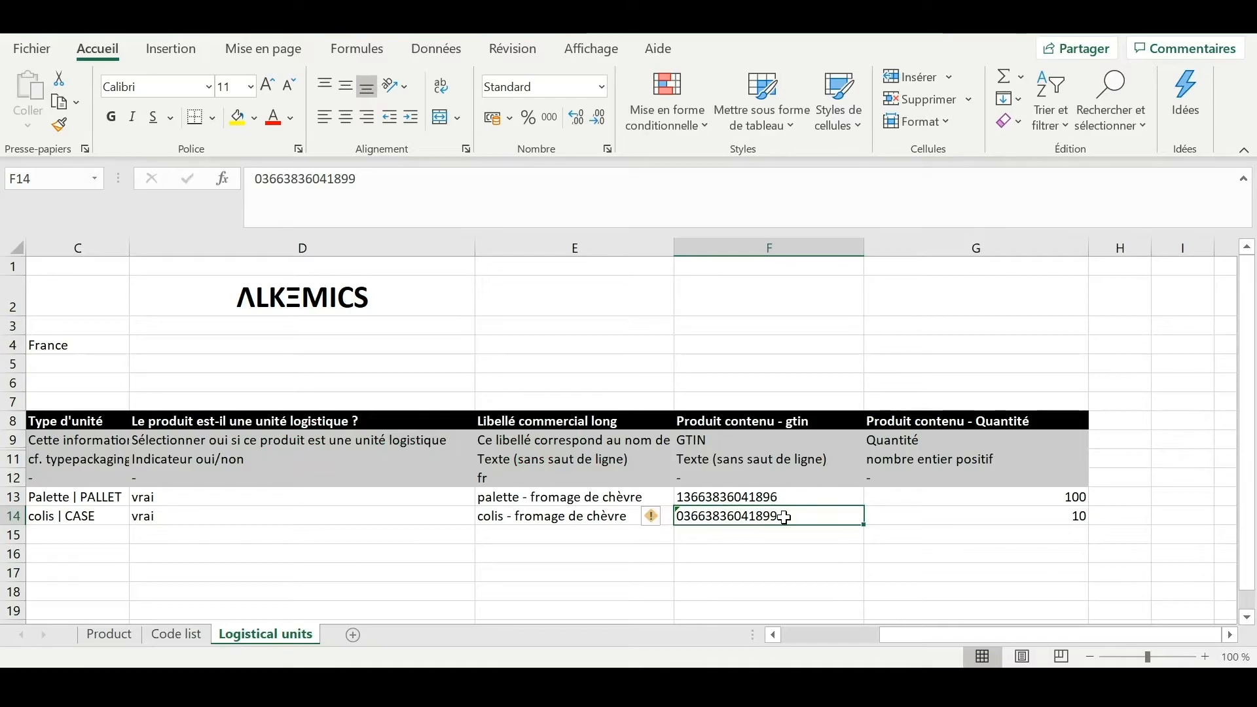
{"action": "left_click", "coordinate": [910, 523]}
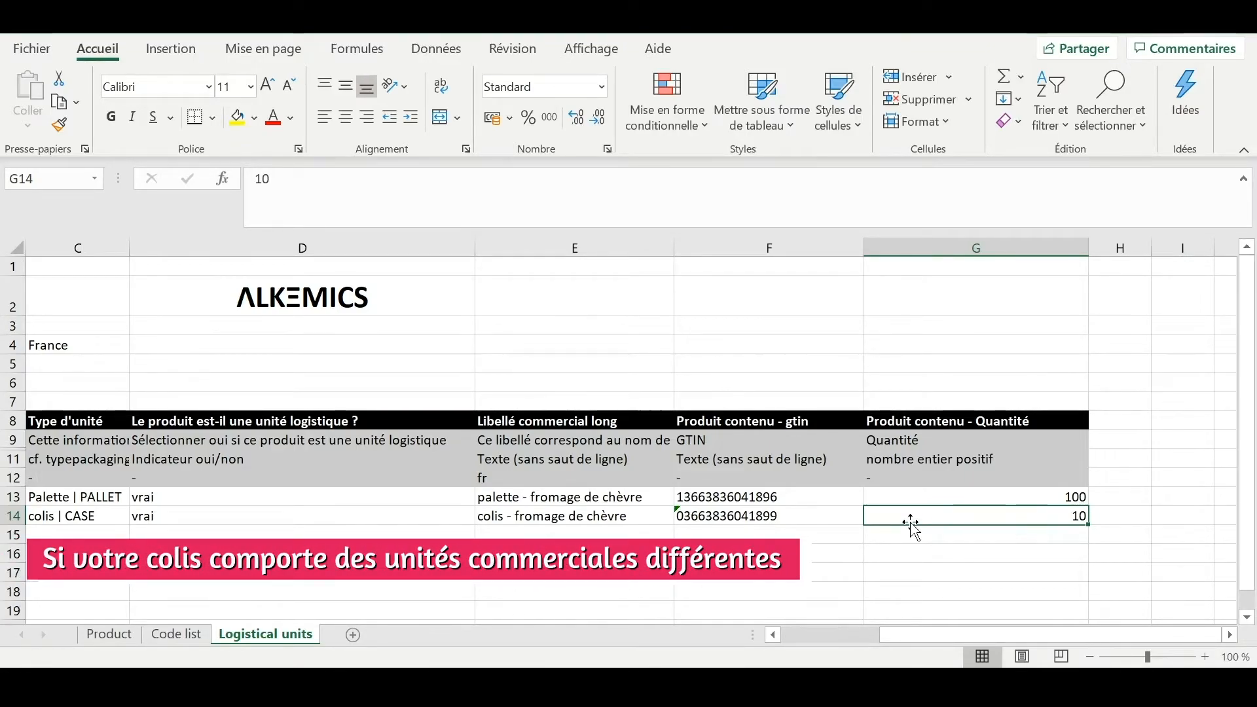
Duplicate the two Produit contenu header blocks F8:G12 by copying them to H8
{"action": "left_click_drag", "start_coordinate": [705, 423], "coordinate": [962, 465]}
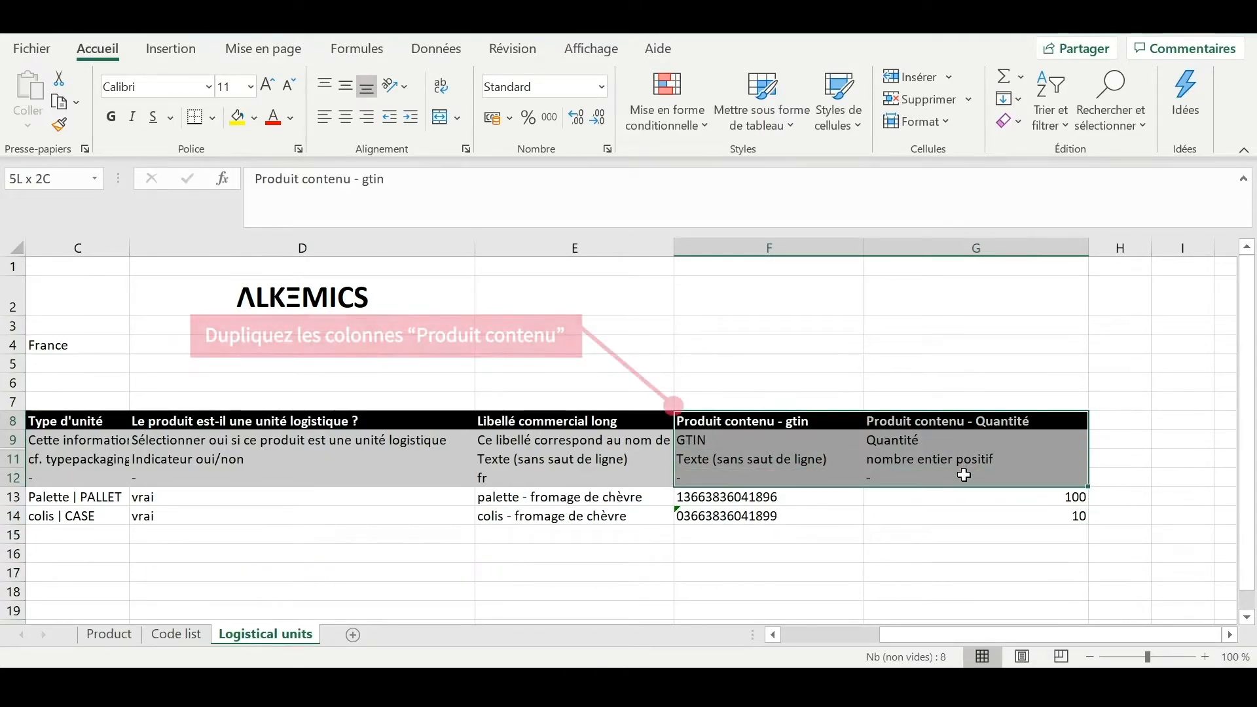
{"action": "key", "text": "ctrl+c"}
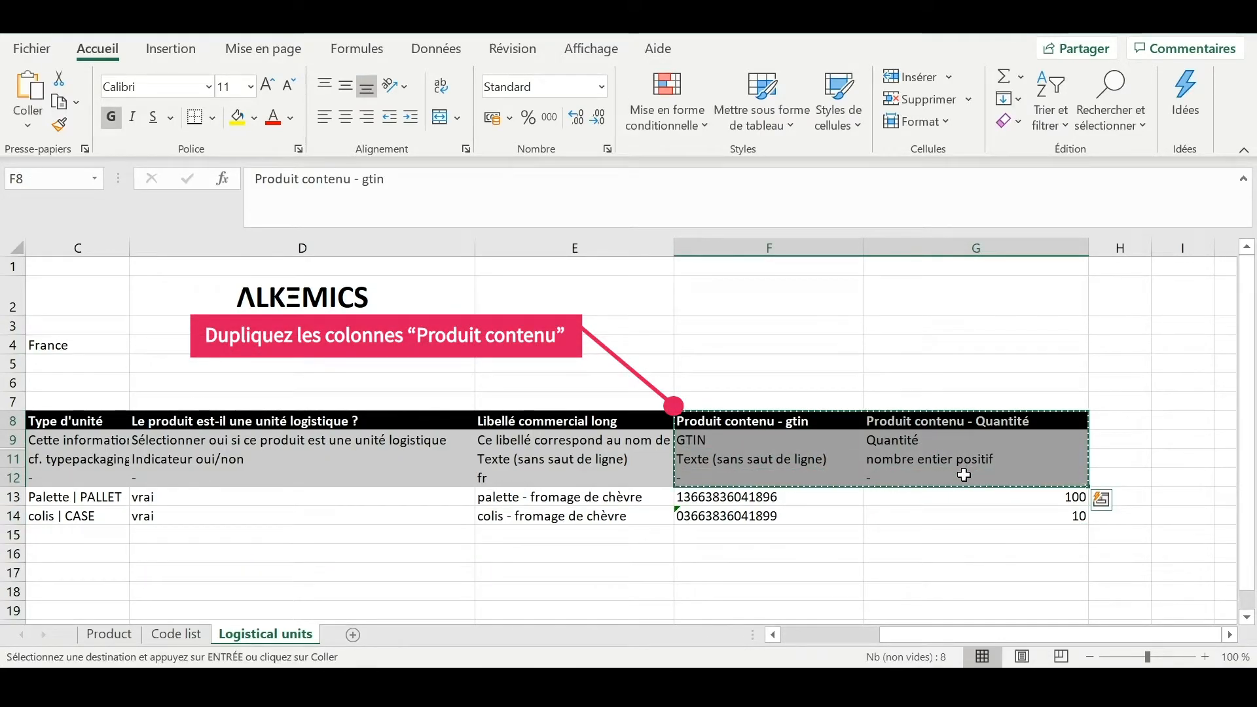
{"action": "left_click", "coordinate": [1127, 425]}
{"action": "key", "text": "ctrl+v"}
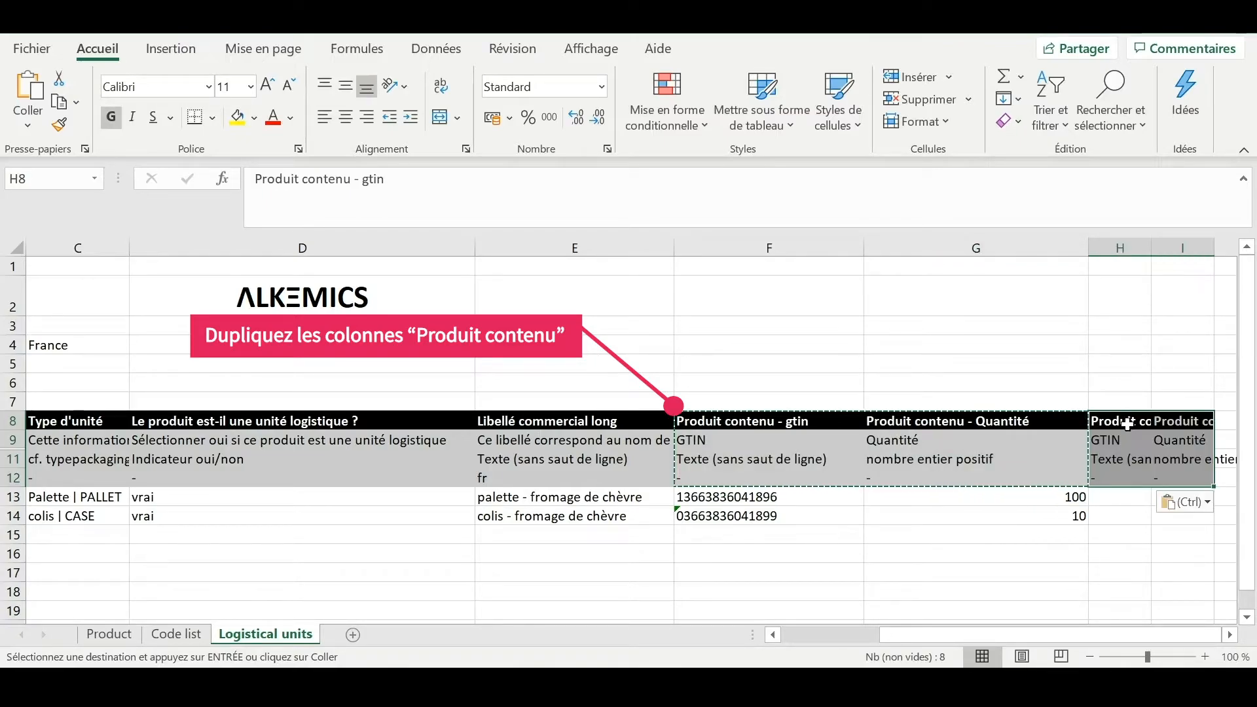
Widen column H and select the case row's cells for the additional contained product, H14 and I14
{"action": "left_click", "coordinate": [1113, 515]}
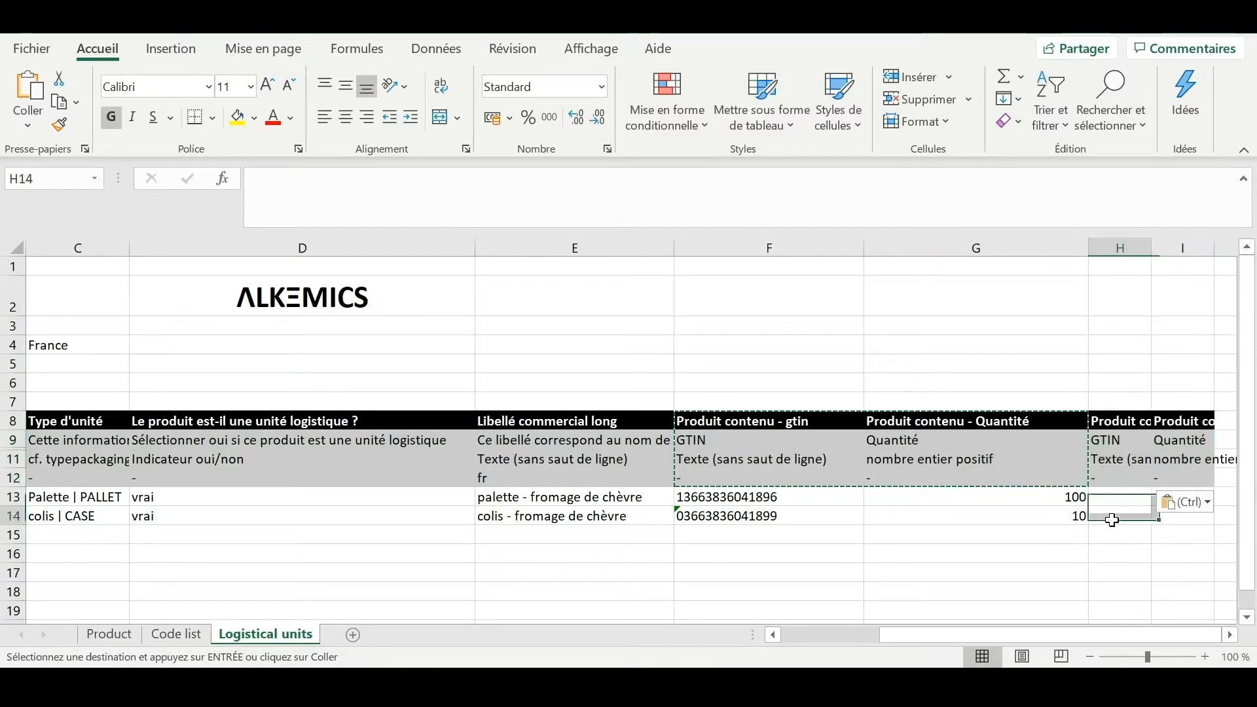
{"action": "scroll", "coordinate": [1112, 521], "scroll_direction": "right", "scroll_amount": 2}
{"action": "scroll", "coordinate": [1111, 520], "scroll_direction": "right", "scroll_amount": 2}
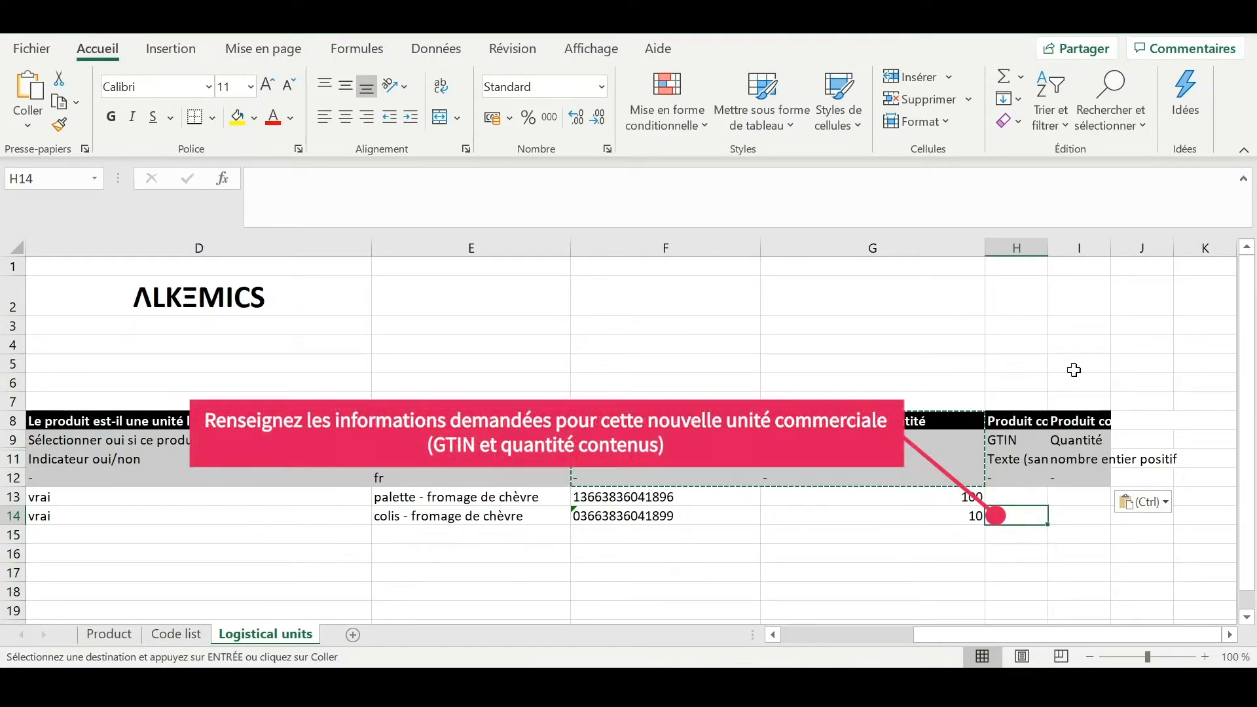
{"action": "left_click_drag", "start_coordinate": [1047, 252], "coordinate": [1099, 246]}
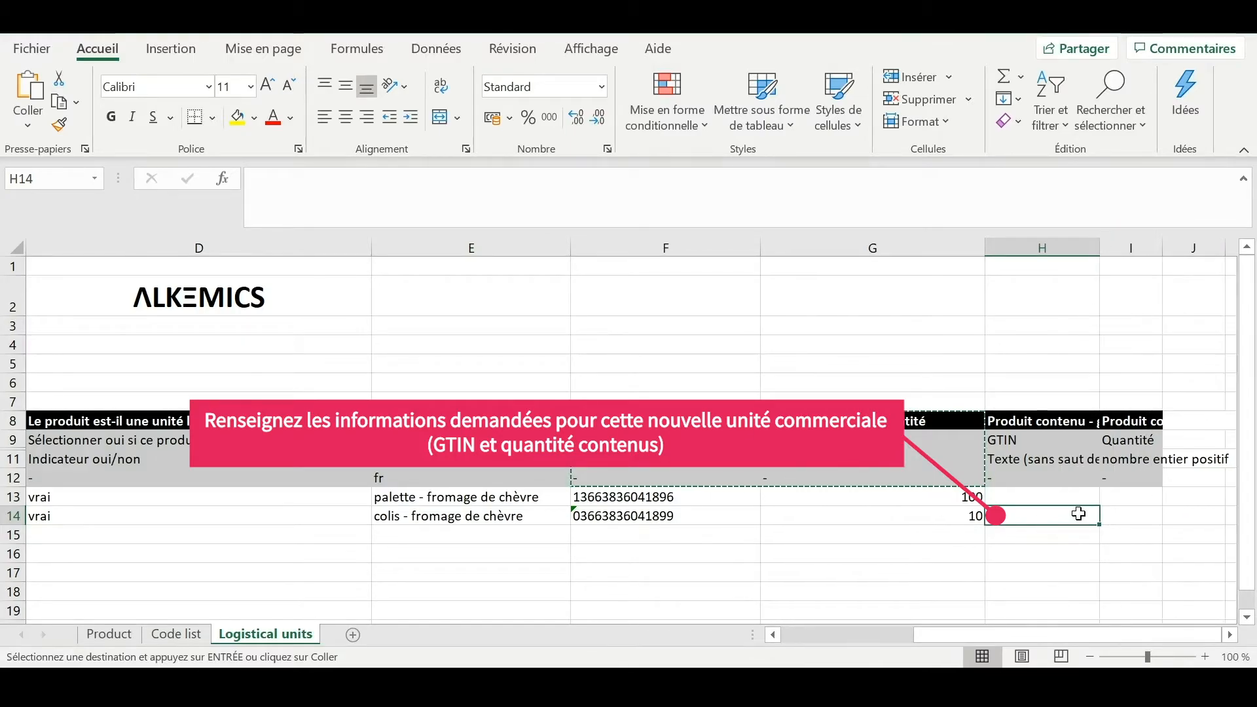
{"action": "left_click", "coordinate": [1124, 516]}
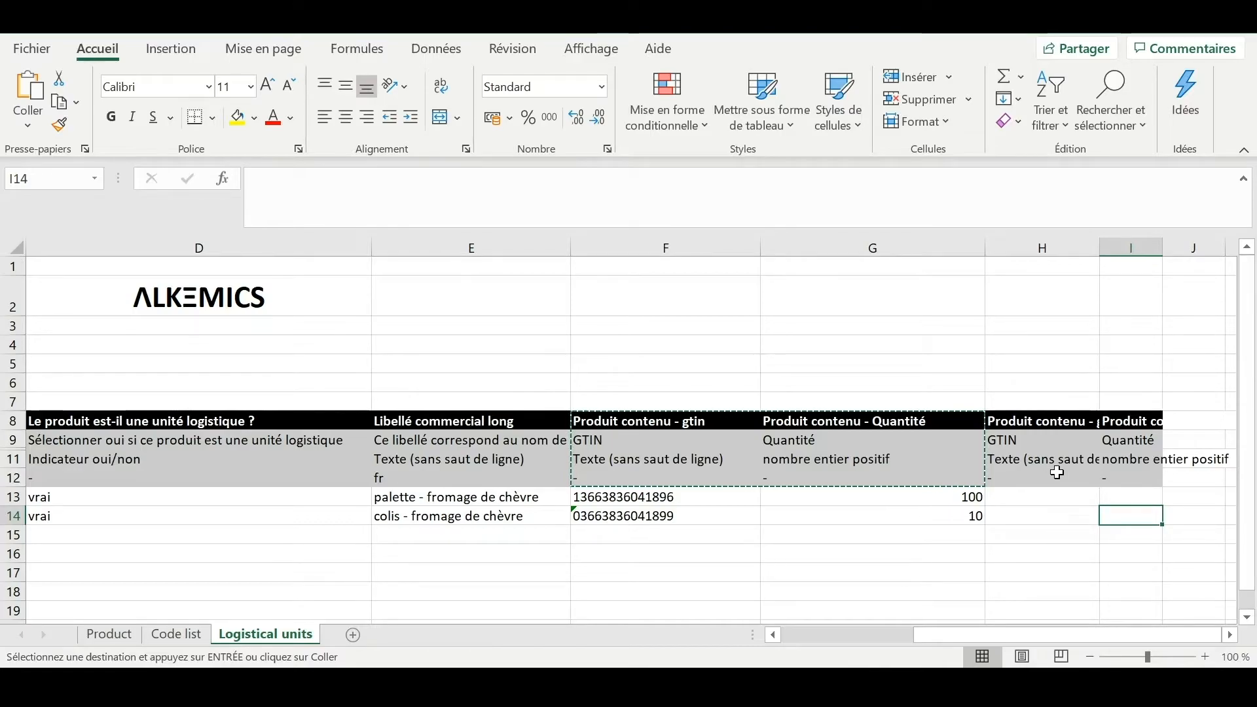
Compare the contained product GTINs of the pallet and case rows in F13 and F14
{"action": "left_click", "coordinate": [683, 518]}
{"action": "left_click", "coordinate": [681, 498]}
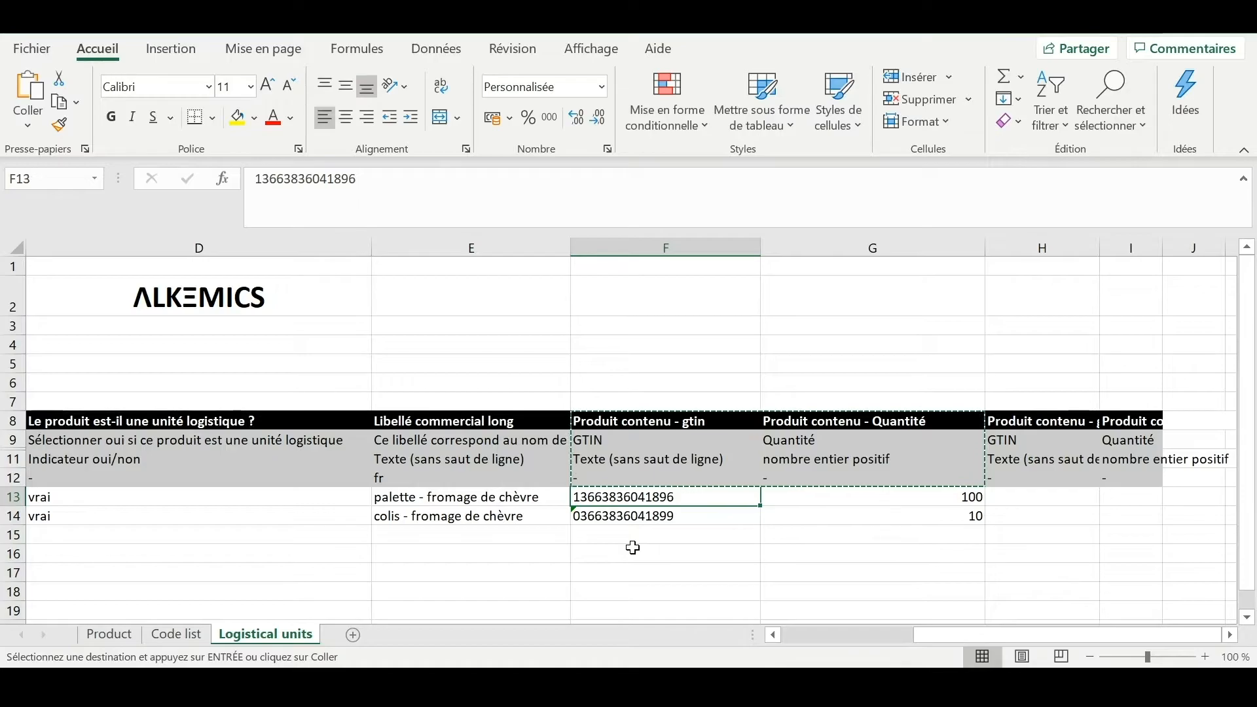
{"action": "left_click", "coordinate": [642, 517]}
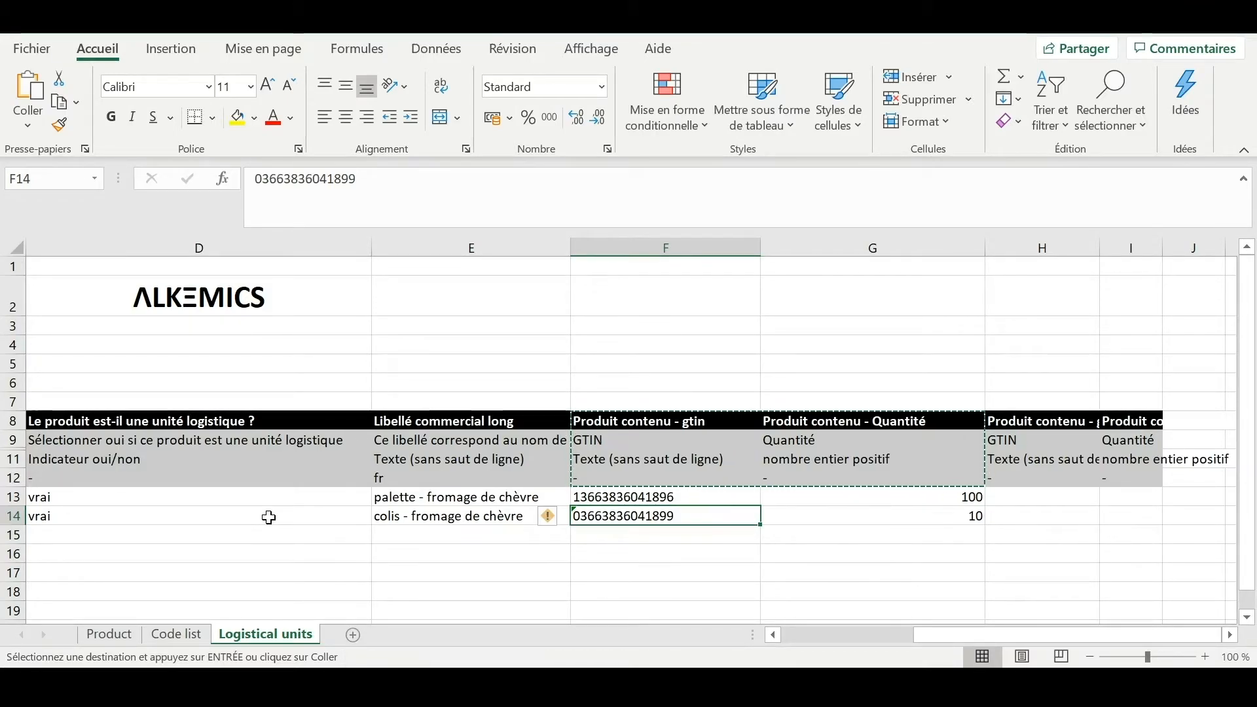
{"action": "scroll", "coordinate": [268, 517], "scroll_direction": "left", "scroll_amount": 2}
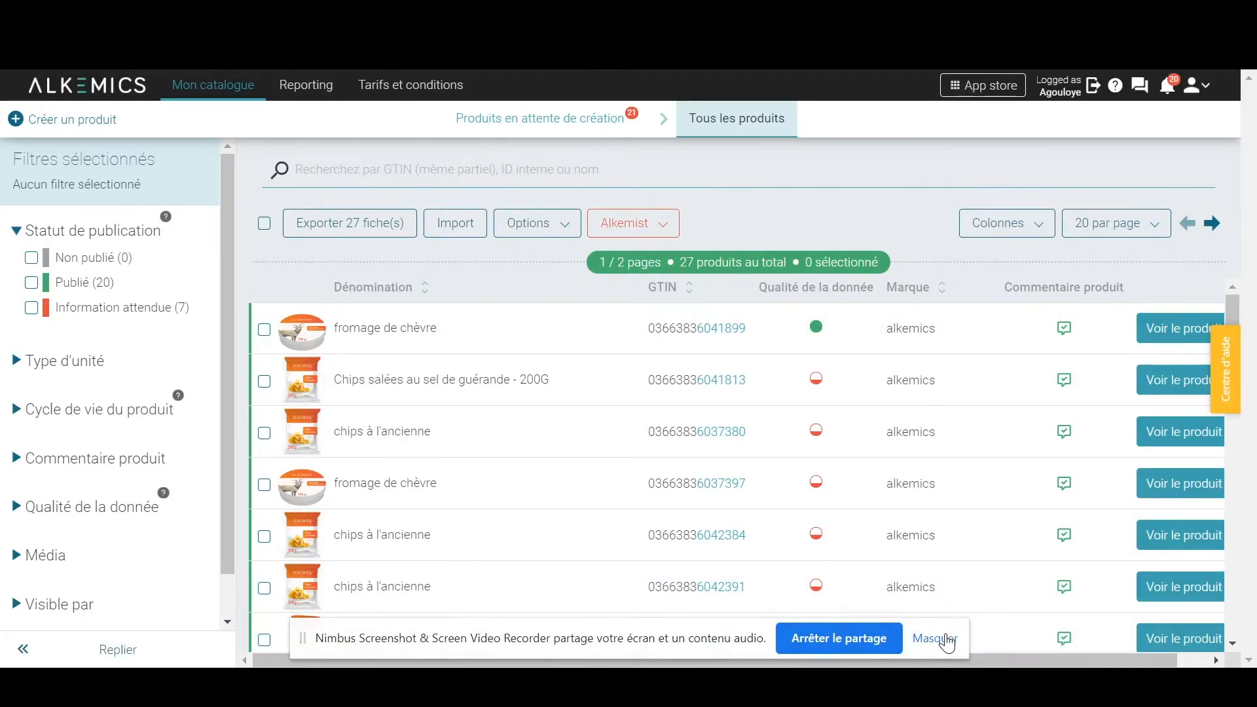
Import the completed file import.xlsx into the product catalogue
{"action": "left_click", "coordinate": [946, 638]}
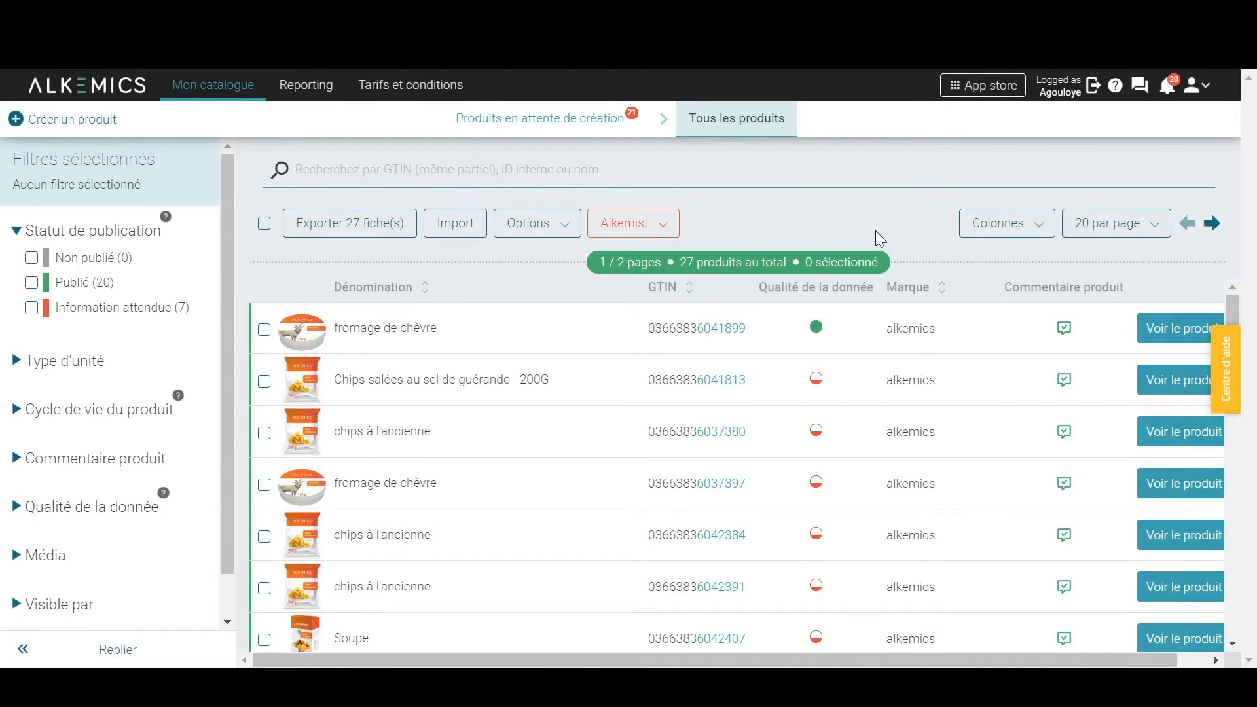
{"action": "left_click", "coordinate": [436, 228]}
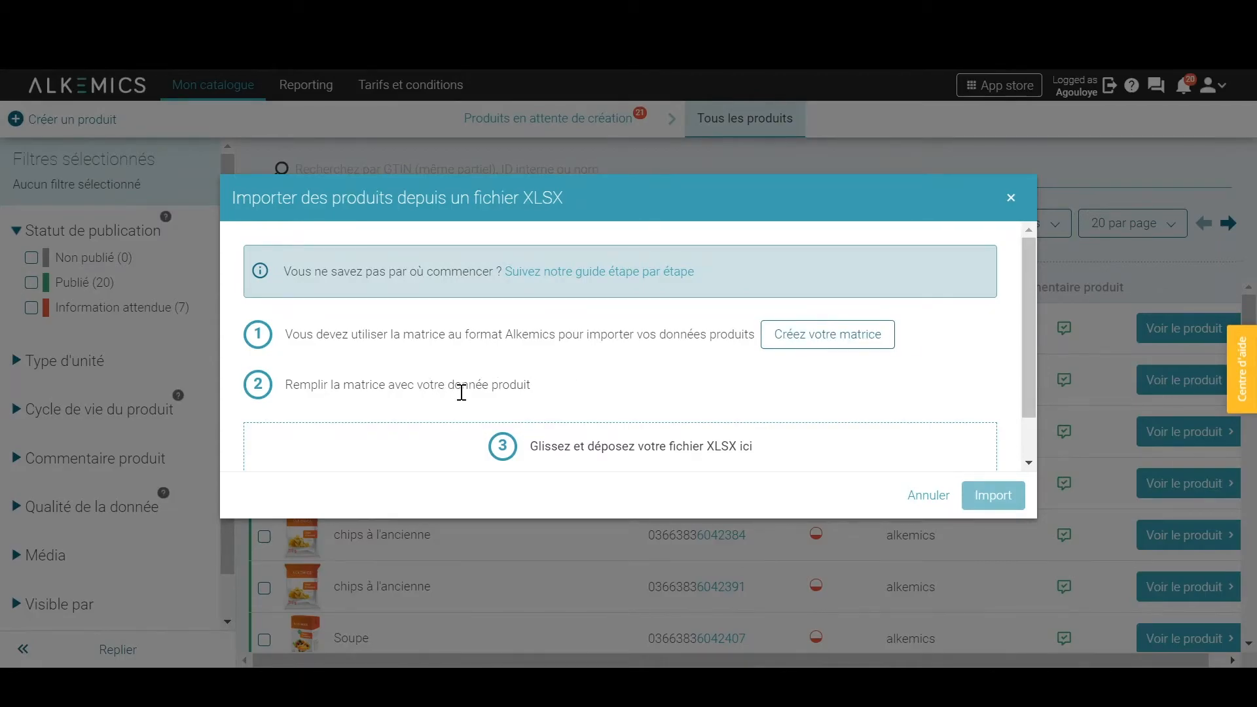
{"action": "scroll", "coordinate": [462, 391], "scroll_direction": "down", "scroll_amount": 1}
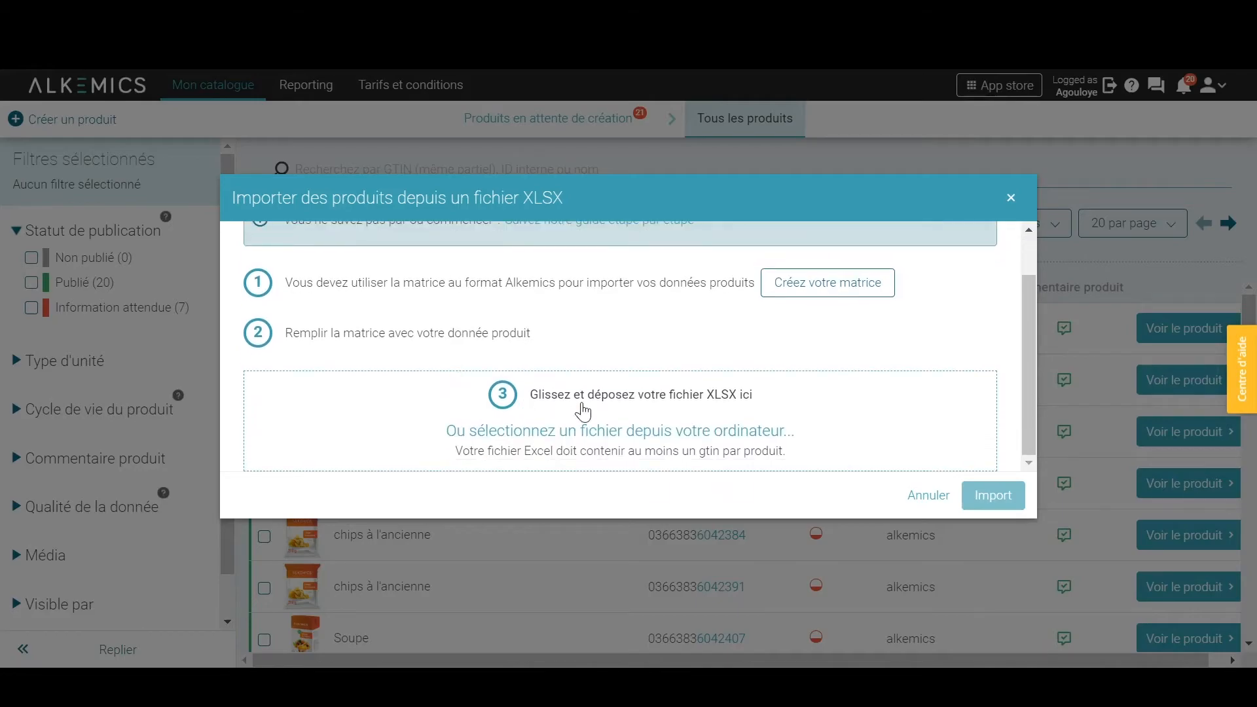
{"action": "left_click", "coordinate": [531, 434]}
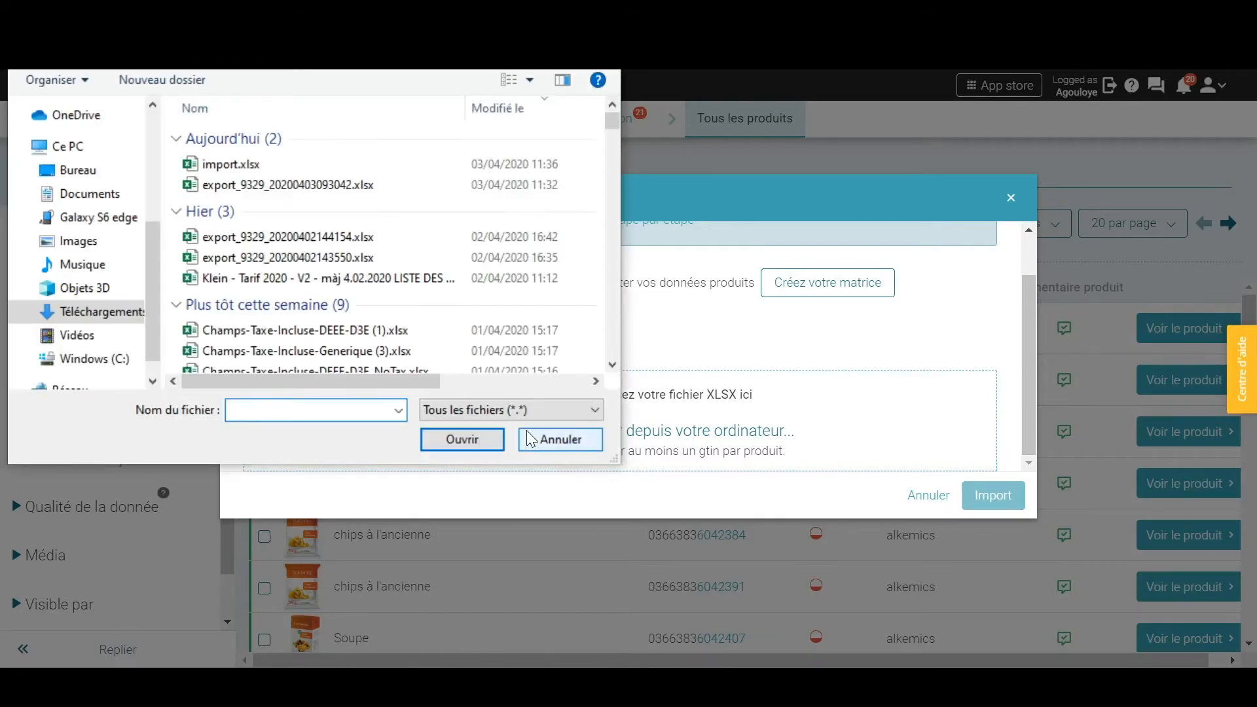
{"action": "double_click", "coordinate": [273, 171]}
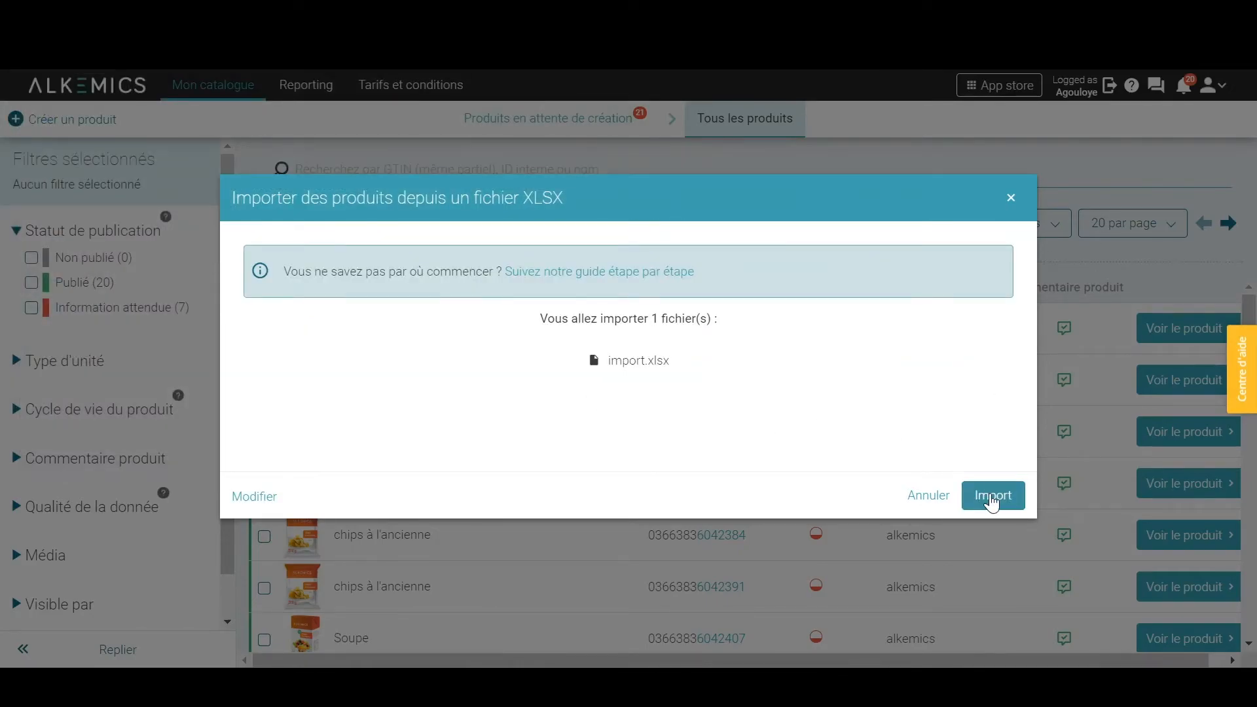
{"action": "left_click", "coordinate": [991, 496]}
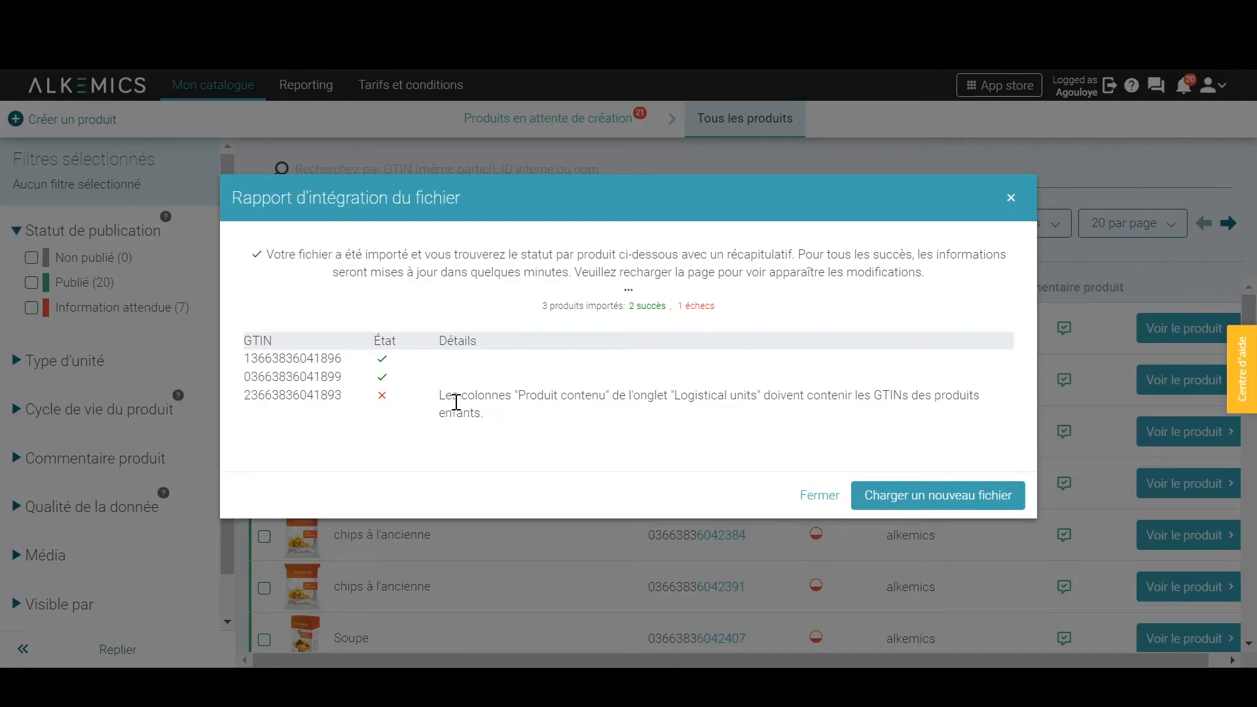
Read the failed pallet's error details in the import report, then switch to Excel and check contained product GTIN cells F13 and F14
{"action": "left_click_drag", "start_coordinate": [528, 399], "coordinate": [757, 412]}
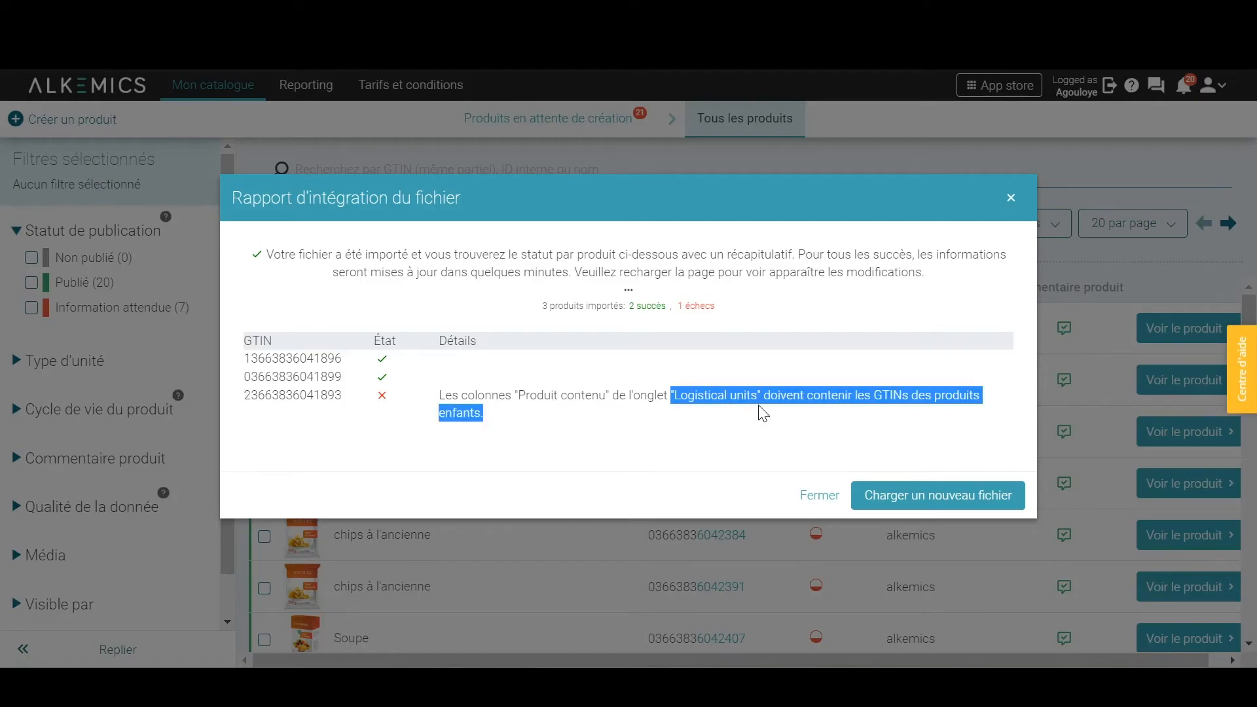
{"action": "left_click", "coordinate": [806, 398]}
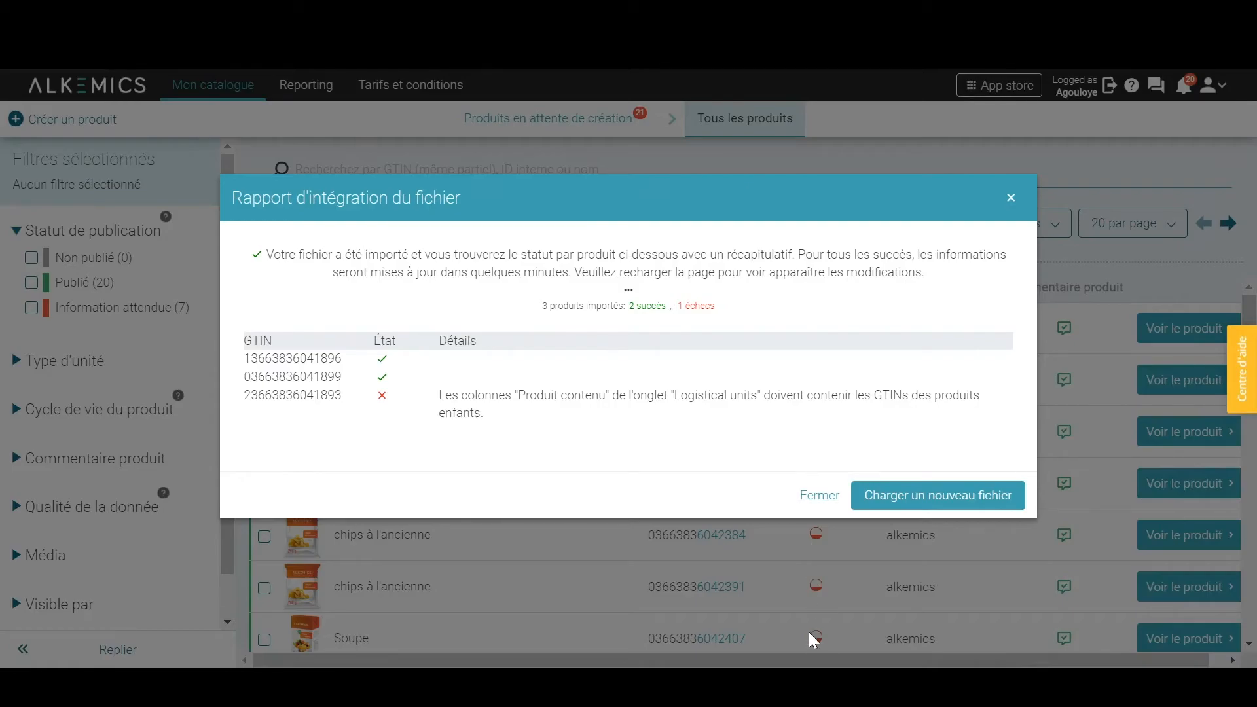
{"action": "left_click", "coordinate": [793, 686]}
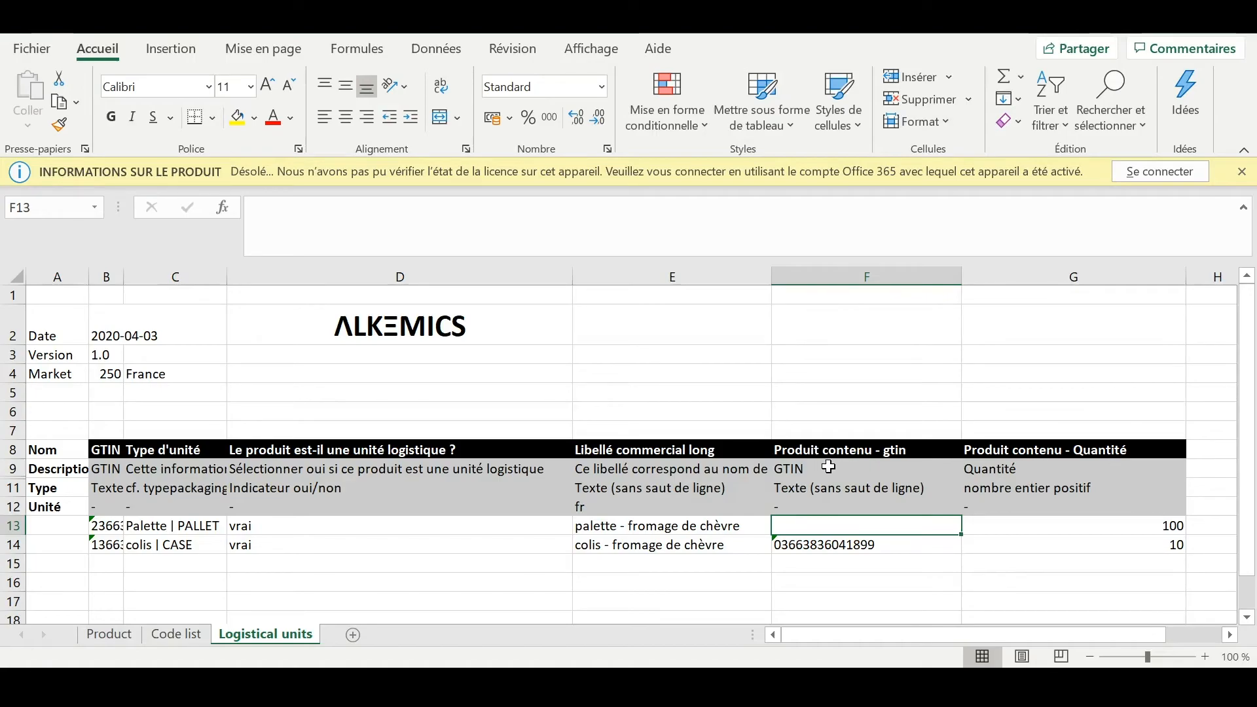
{"action": "left_click", "coordinate": [892, 543]}
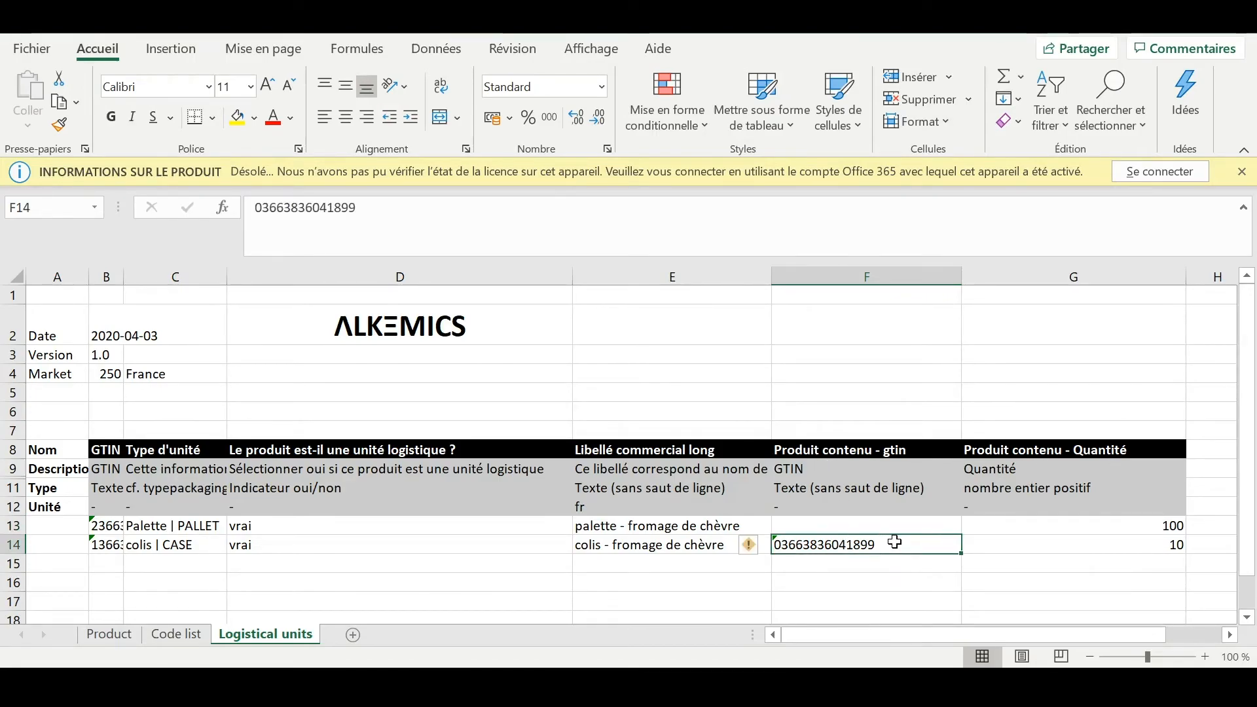
{"action": "left_click", "coordinate": [895, 529]}
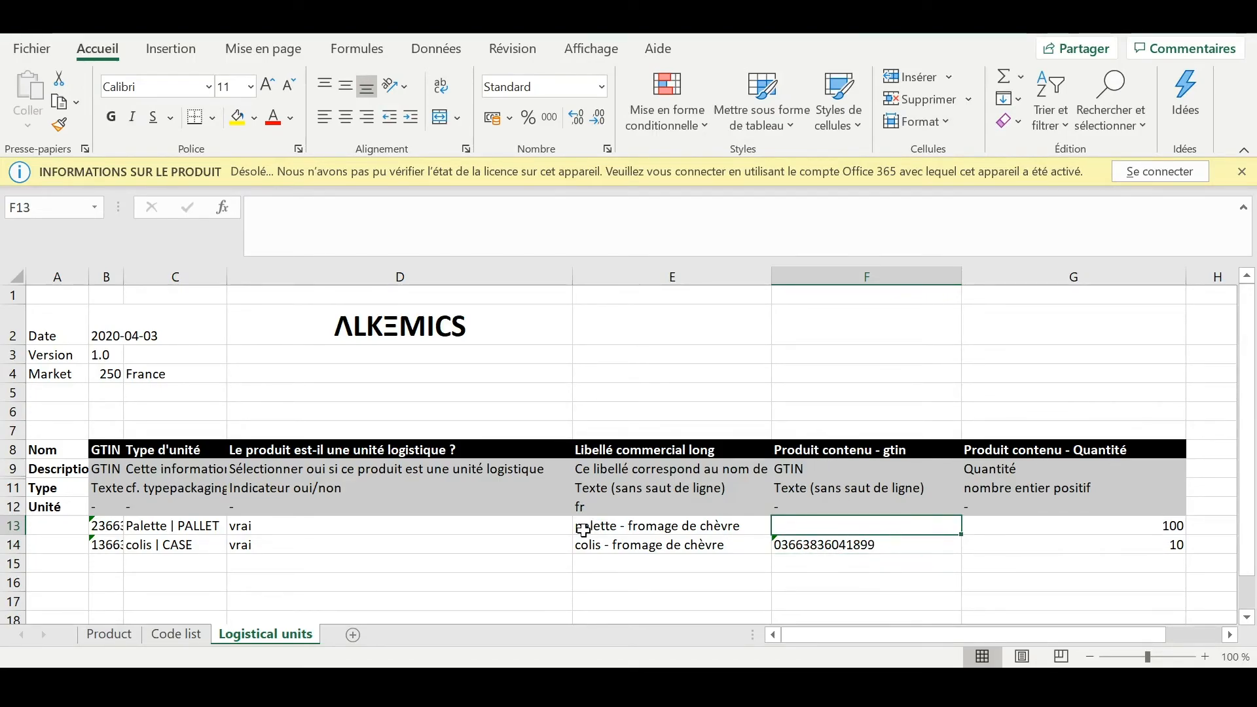
{"action": "left_click", "coordinate": [109, 548]}
{"action": "left_click_drag", "start_coordinate": [374, 200], "coordinate": [248, 213]}
{"action": "key", "text": "ctrl+c"}
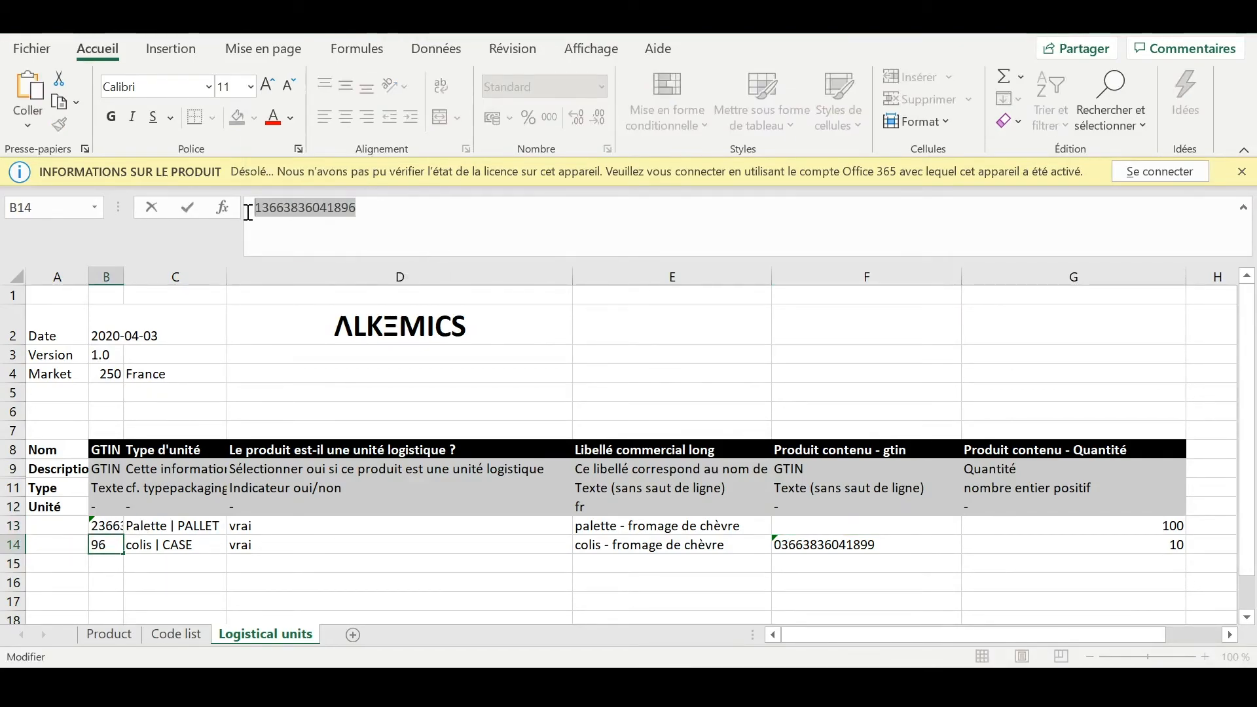
{"action": "left_click", "coordinate": [815, 531]}
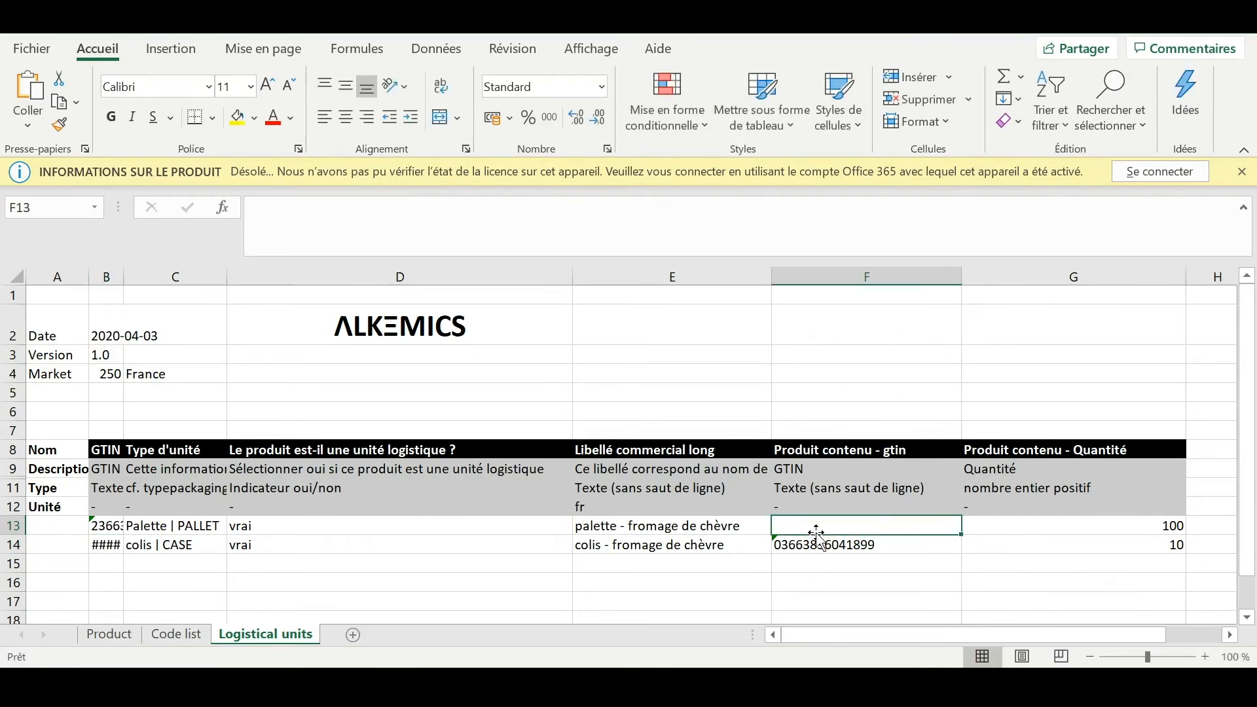
{"action": "key", "text": "ctrl+v"}
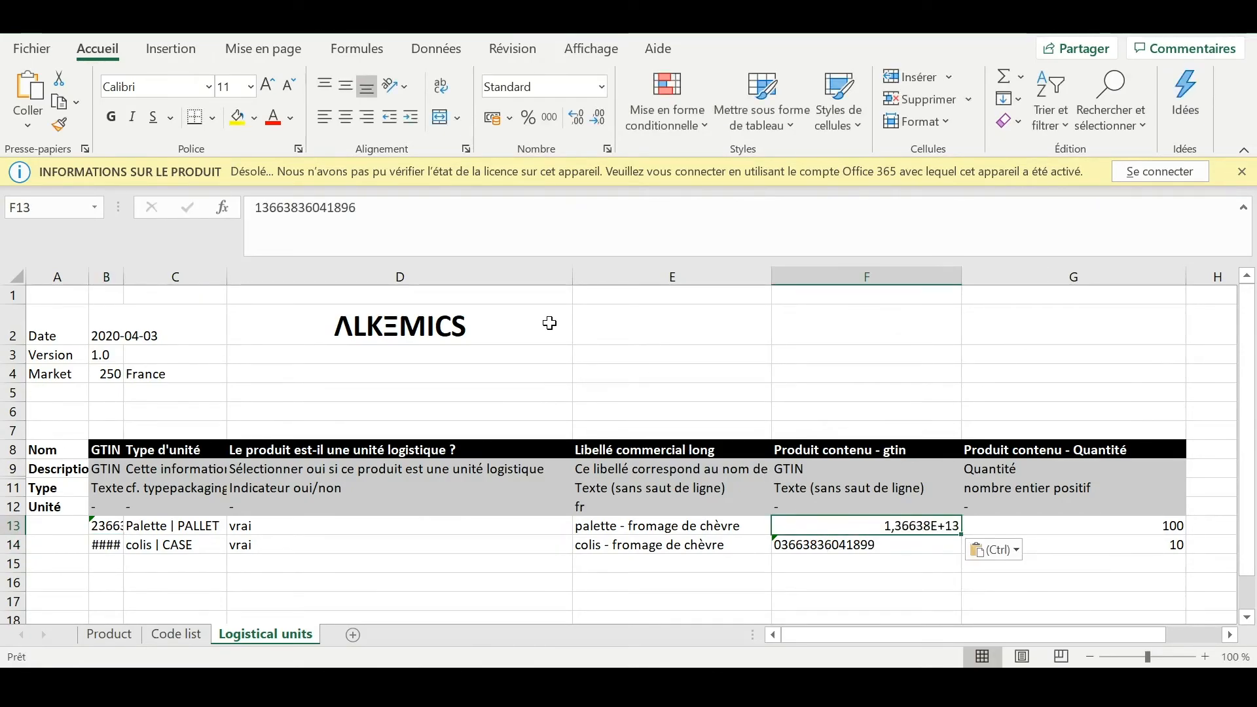
{"action": "left_click", "coordinate": [232, 27]}
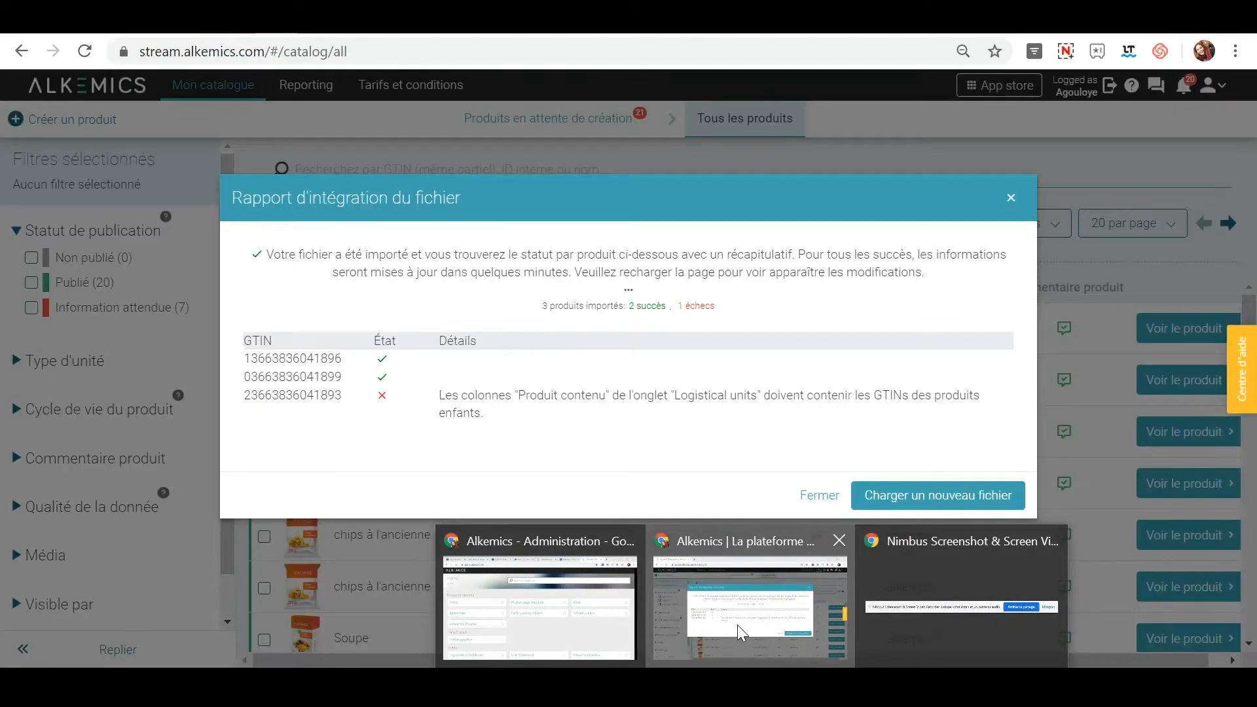
Switch back to Alkemics, import the corrected import.xlsx as a new file, and close the integration report
{"action": "left_click", "coordinate": [737, 624]}
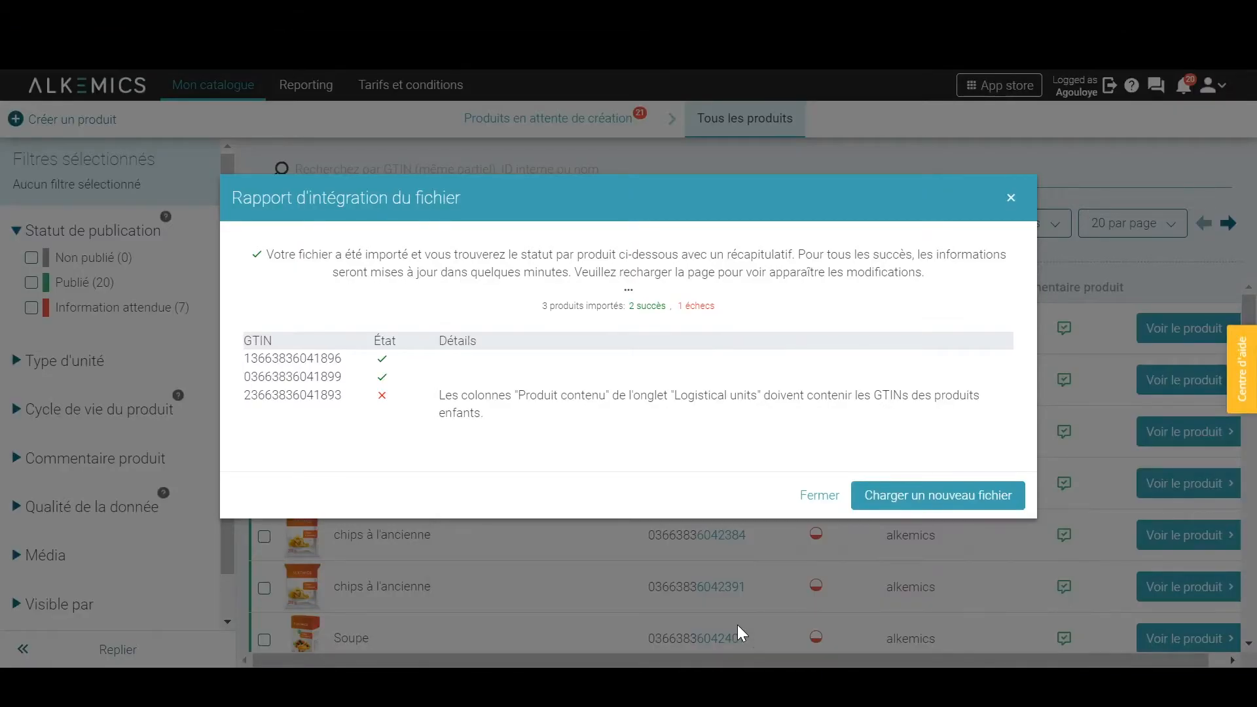
{"action": "left_click", "coordinate": [1011, 199]}
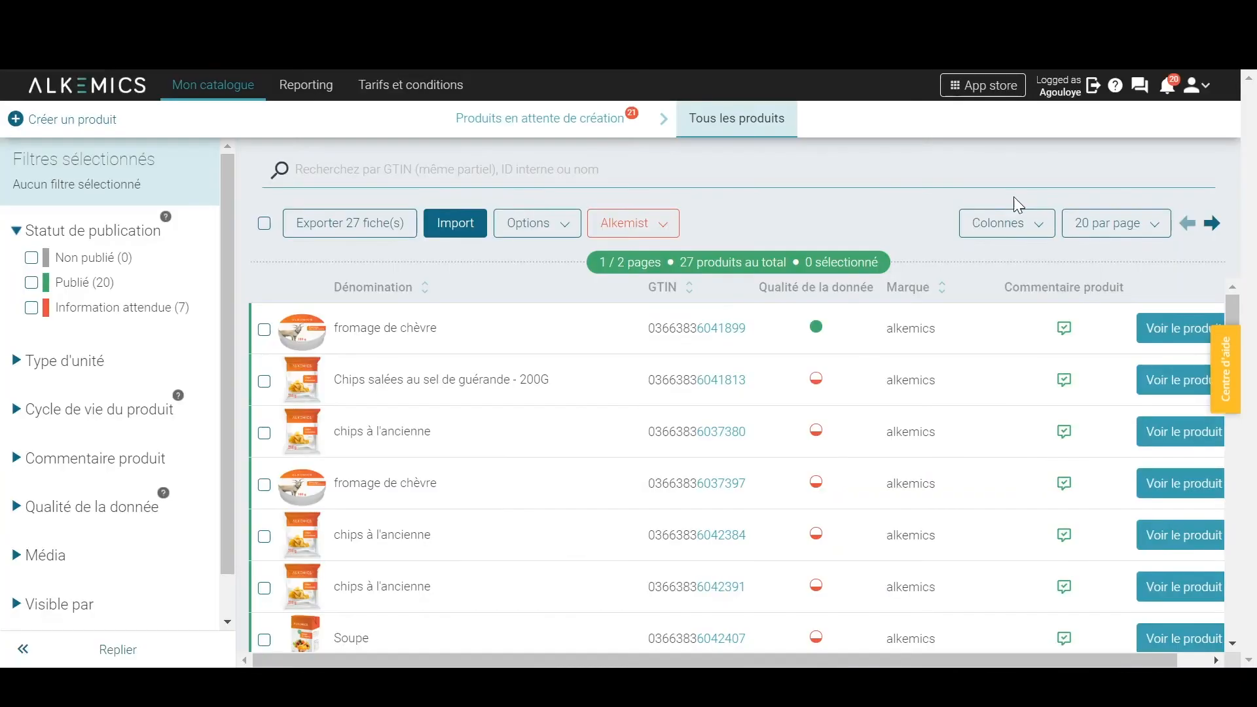
{"action": "left_click", "coordinate": [451, 226]}
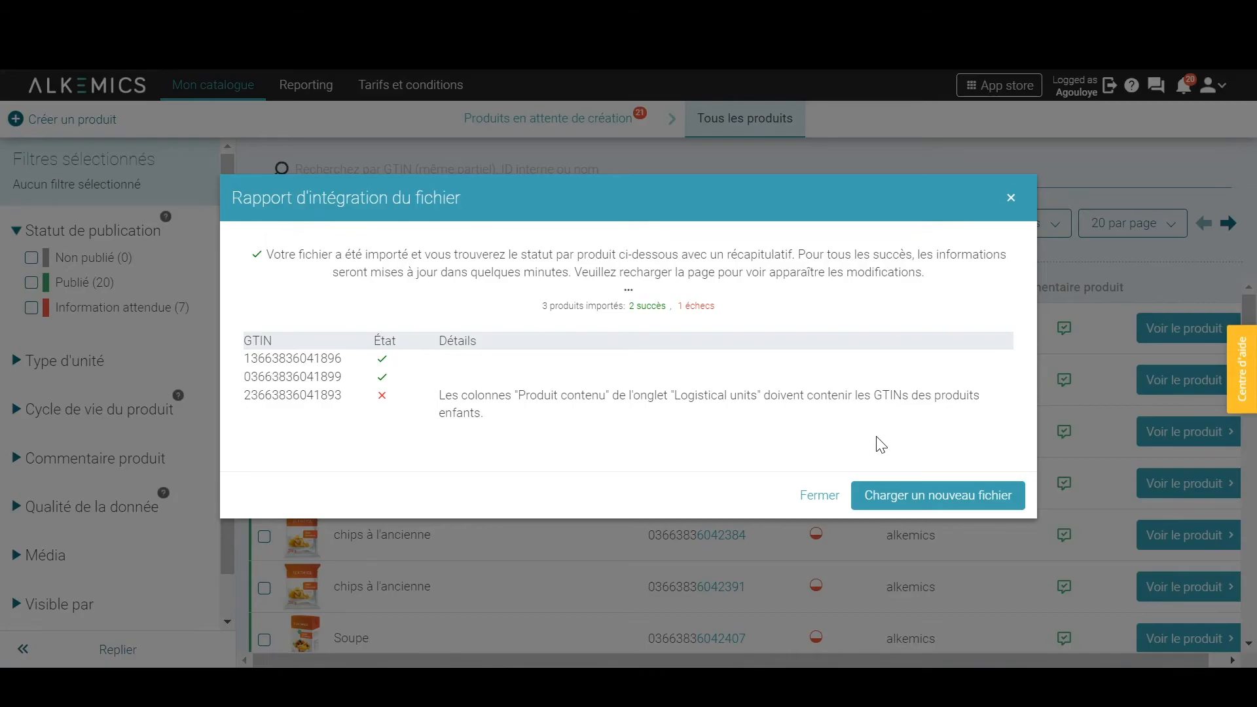
{"action": "left_click", "coordinate": [901, 499]}
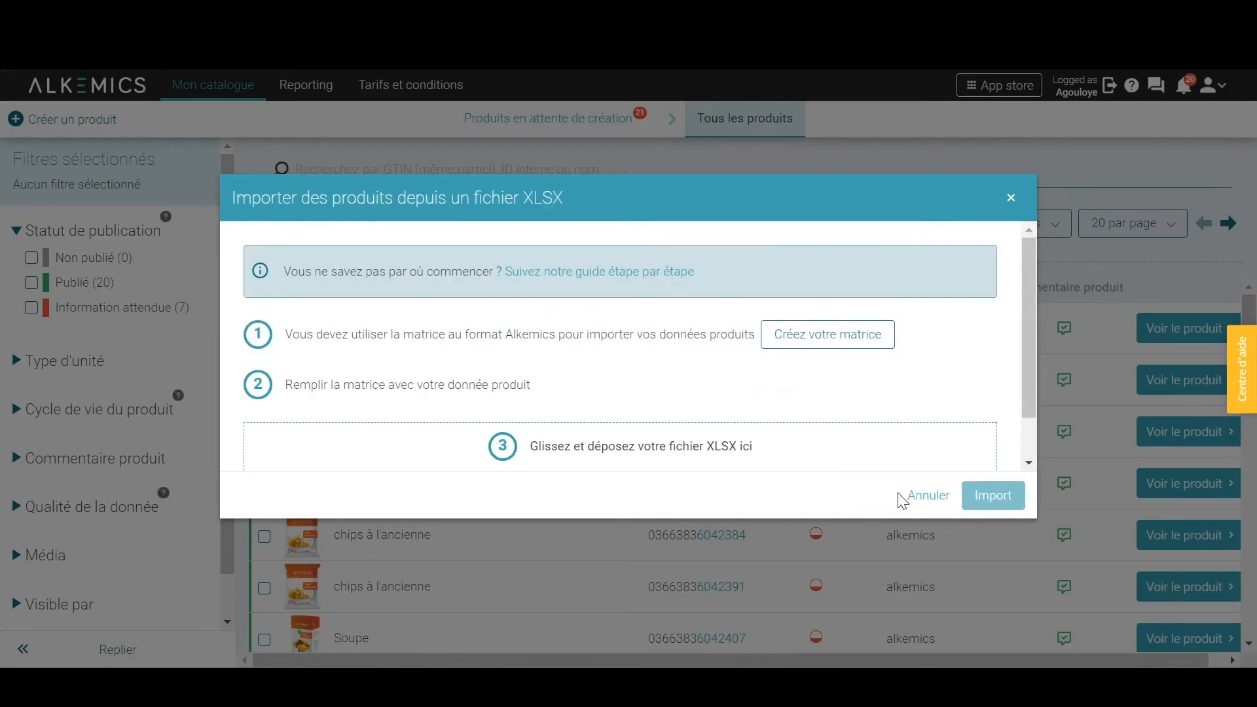
{"action": "scroll", "coordinate": [707, 415], "scroll_direction": "down", "scroll_amount": 2}
{"action": "left_click", "coordinate": [676, 432]}
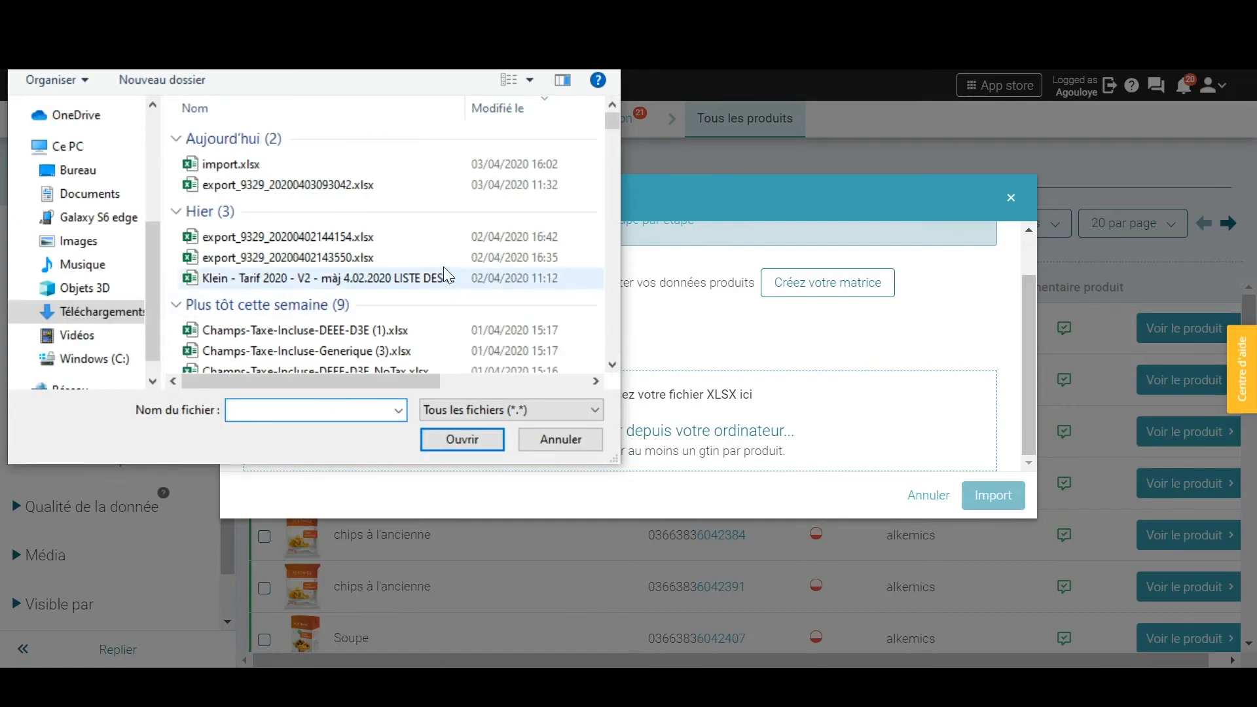
{"action": "double_click", "coordinate": [349, 167]}
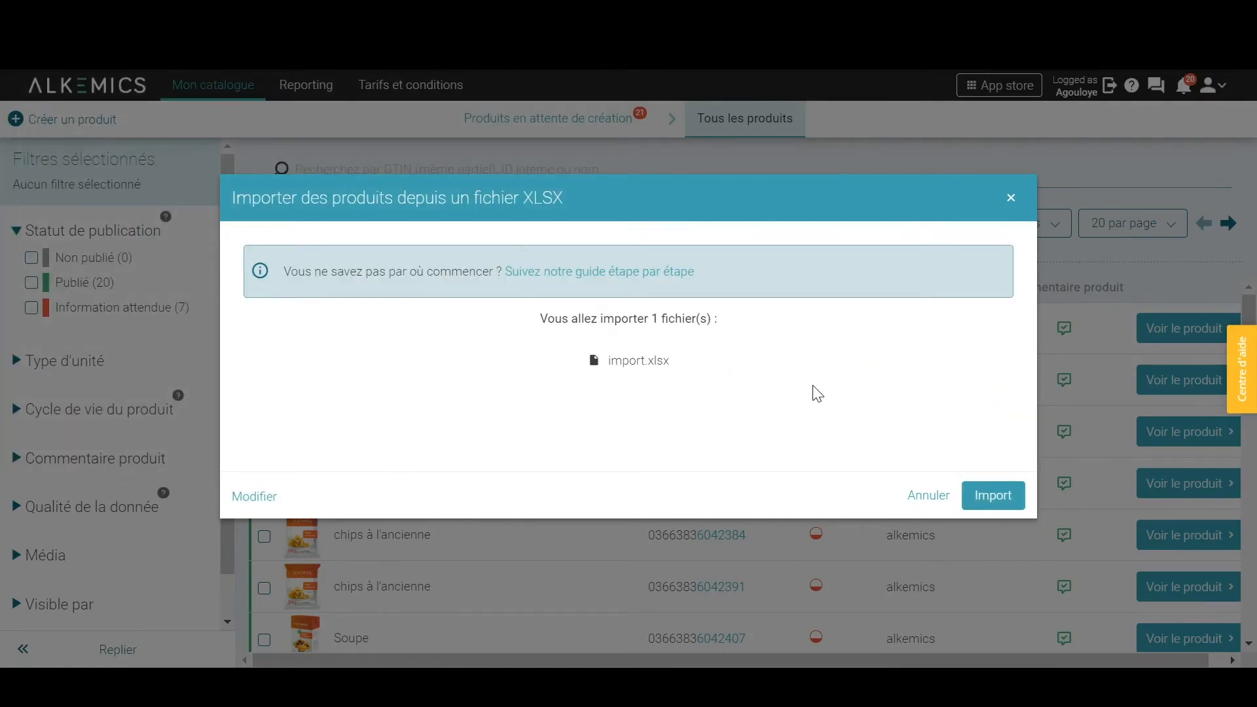
{"action": "left_click", "coordinate": [1006, 496]}
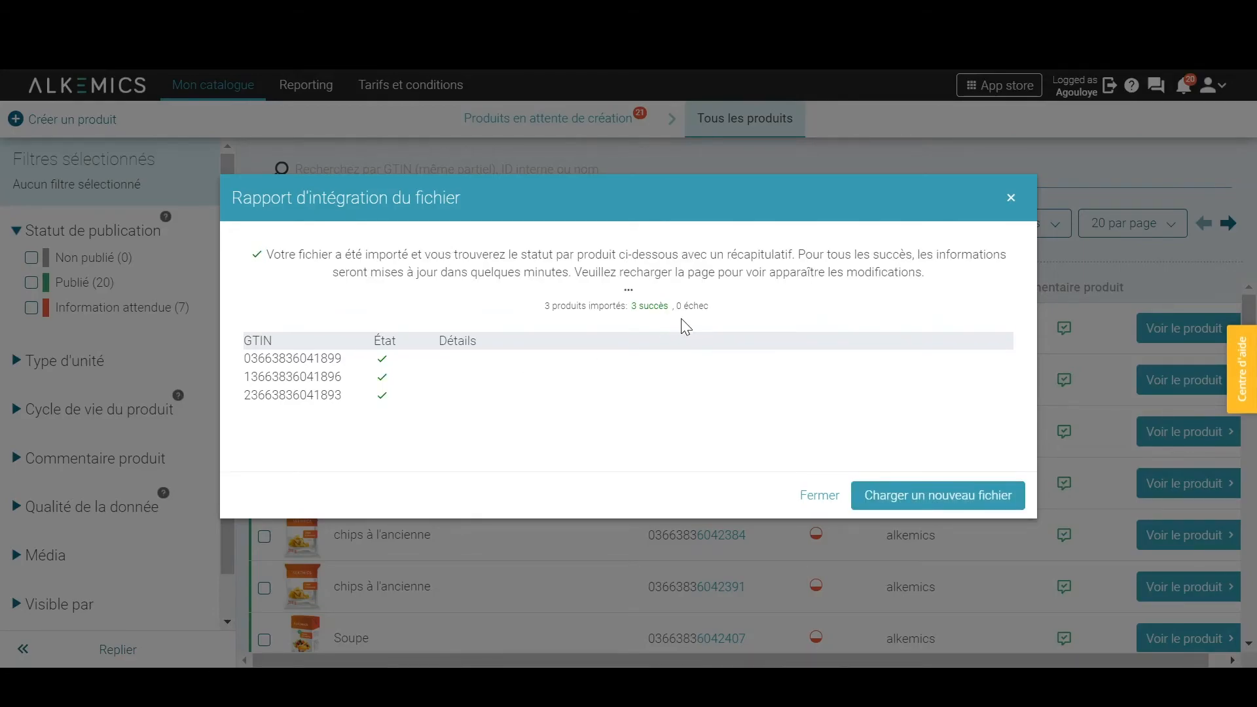
{"action": "left_click", "coordinate": [816, 499]}
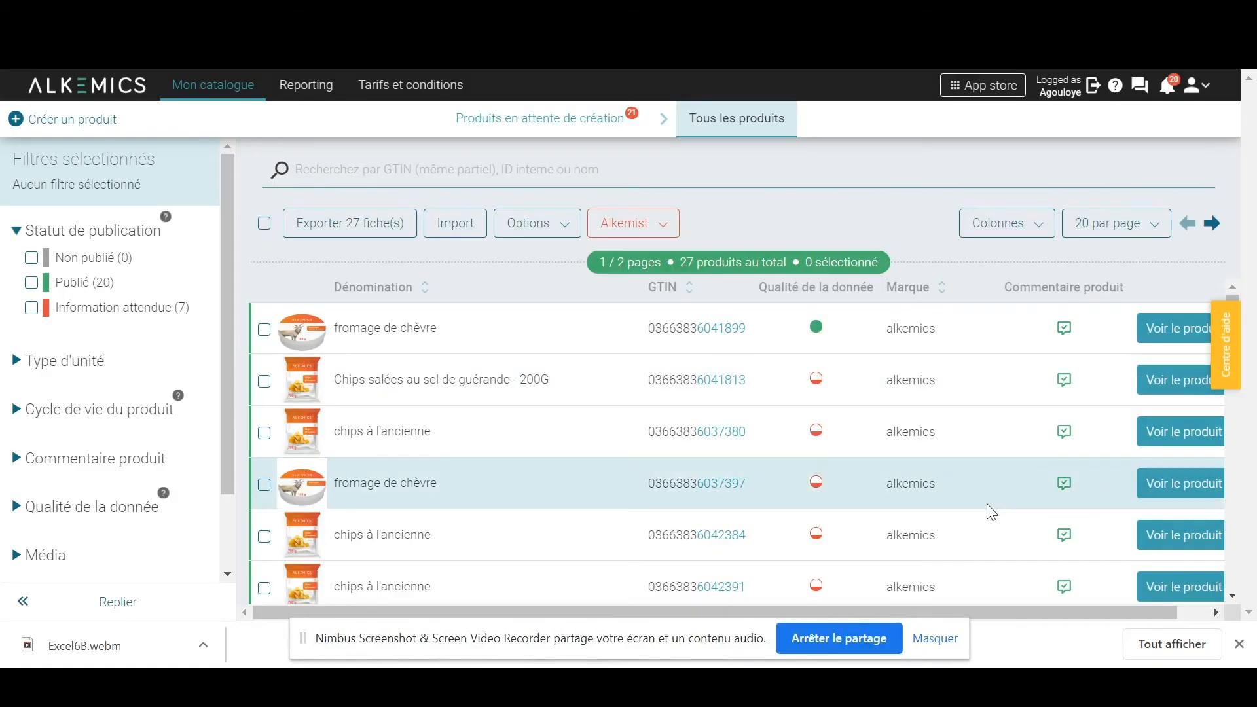
Search the help centre for "taxe" and read the article "Comment remplir en masse le champ Taxes ?", including its matrix download and related links
{"action": "left_click", "coordinate": [946, 640]}
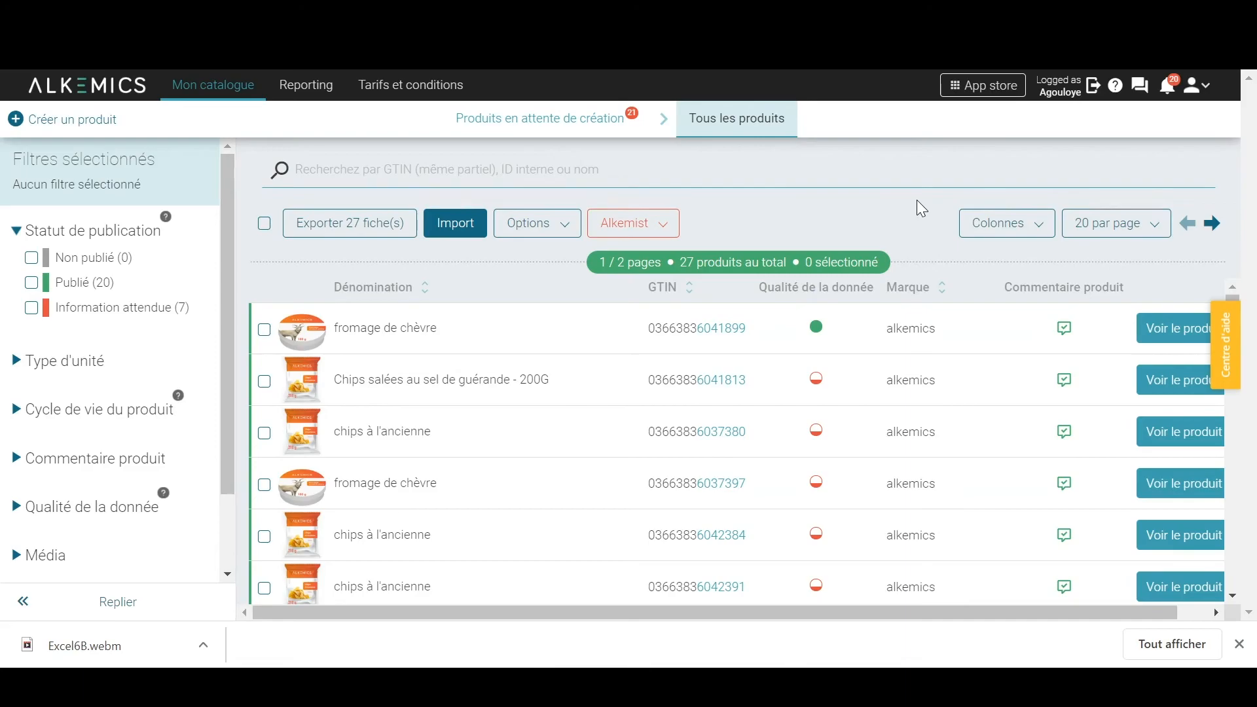
{"action": "left_click", "coordinate": [1226, 342]}
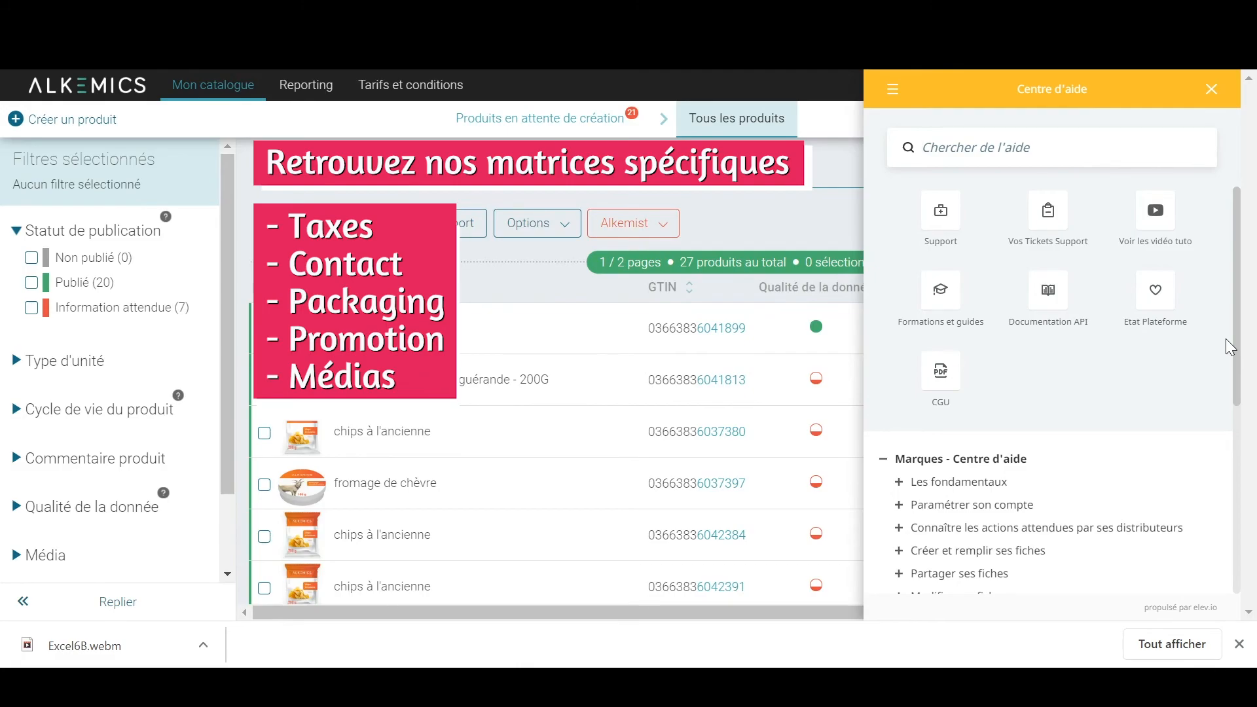
{"action": "type", "text": "taxe"}
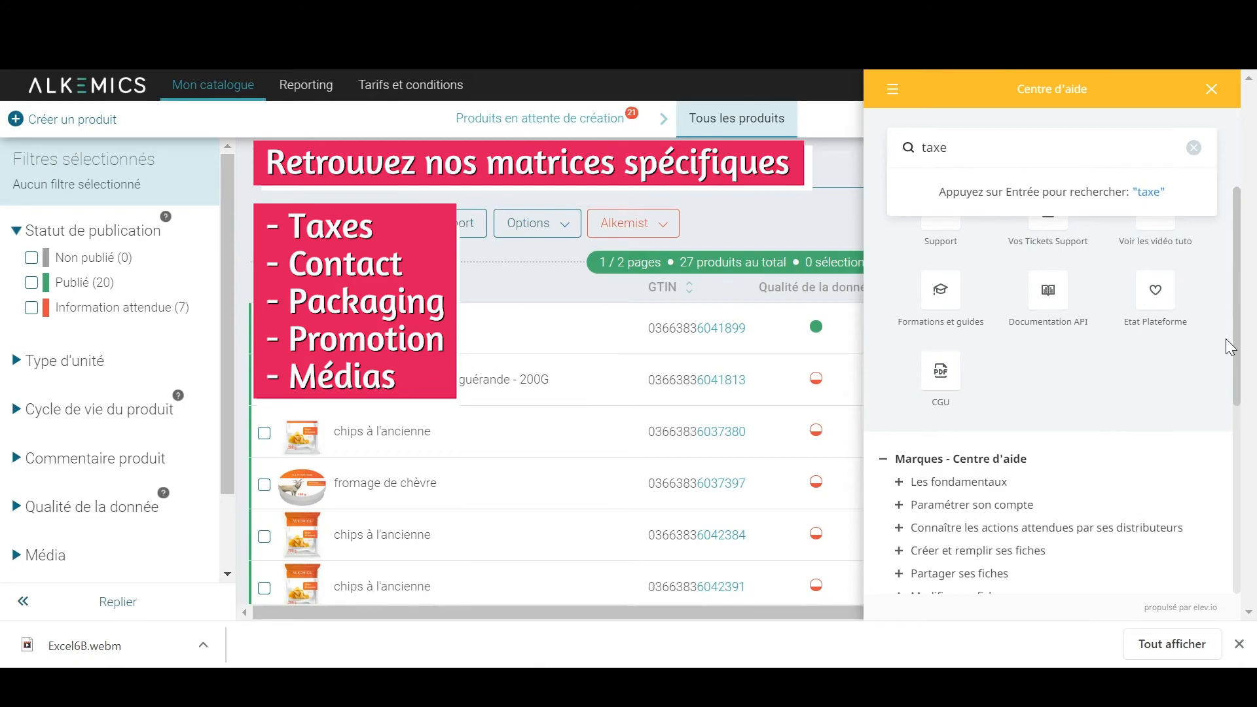
{"action": "key", "text": "Return"}
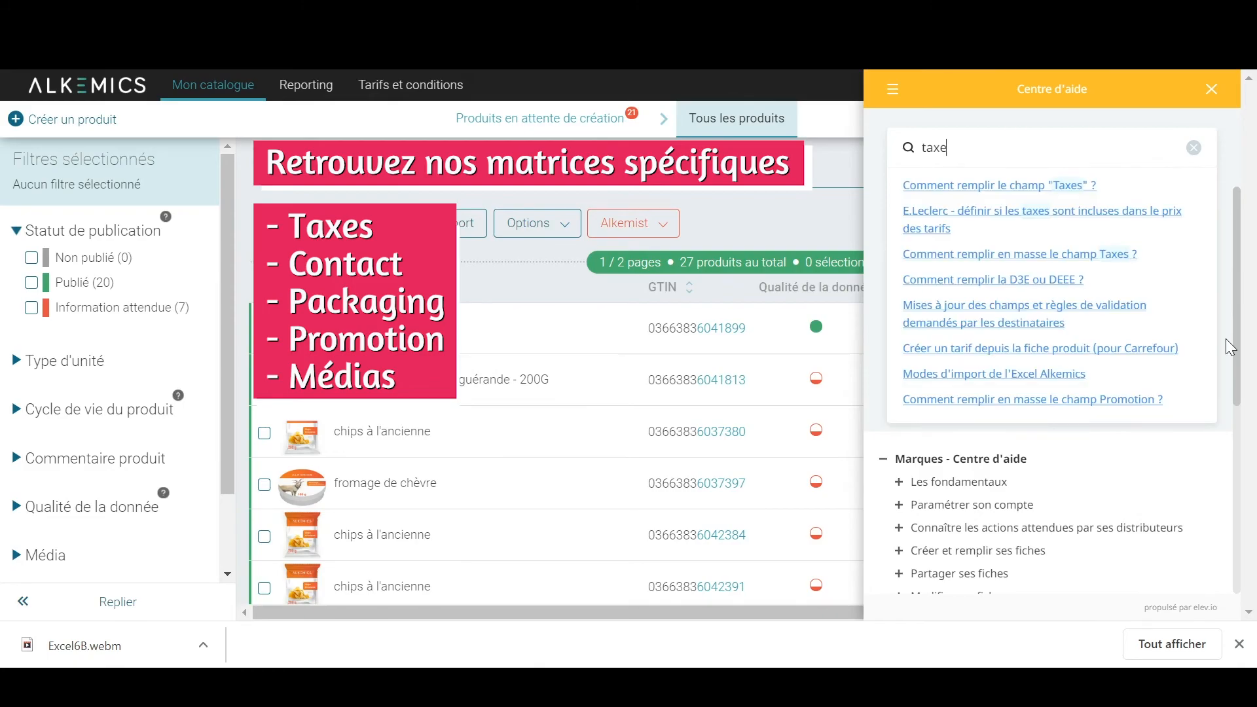
{"action": "left_click", "coordinate": [1046, 261]}
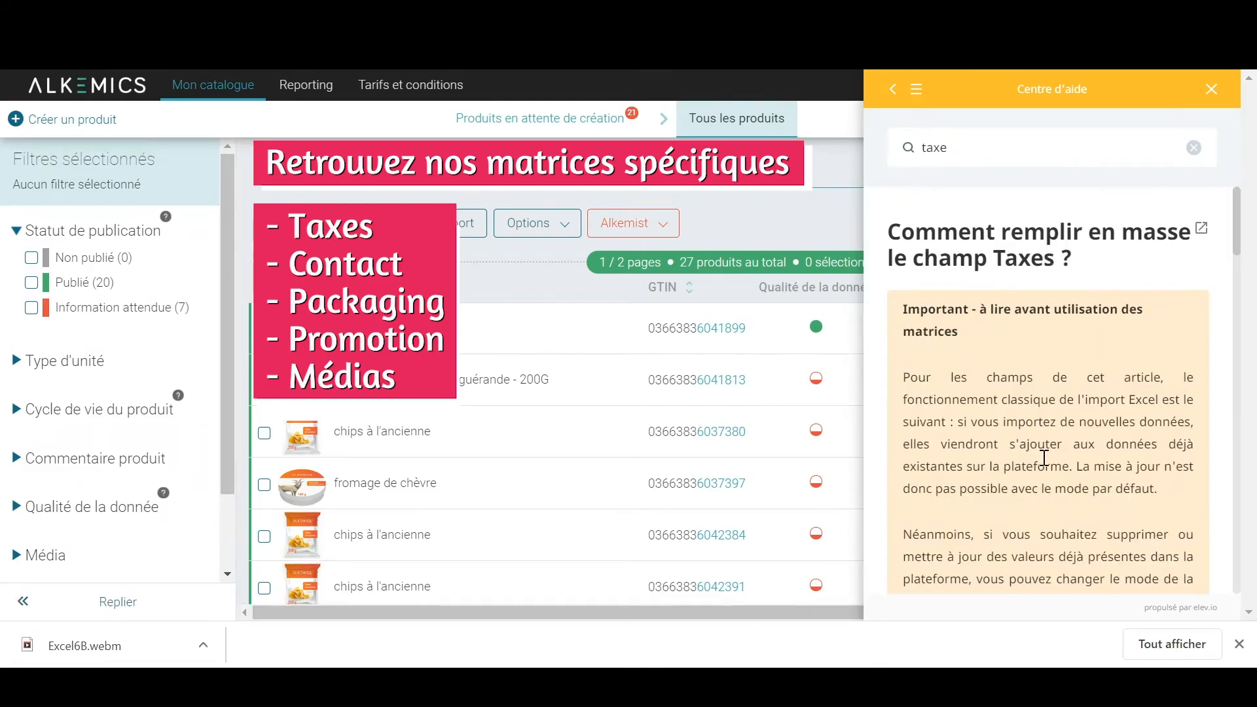
{"action": "scroll", "coordinate": [1044, 458], "scroll_direction": "down", "scroll_amount": 10}
{"action": "scroll", "coordinate": [1047, 466], "scroll_direction": "down", "scroll_amount": 5}
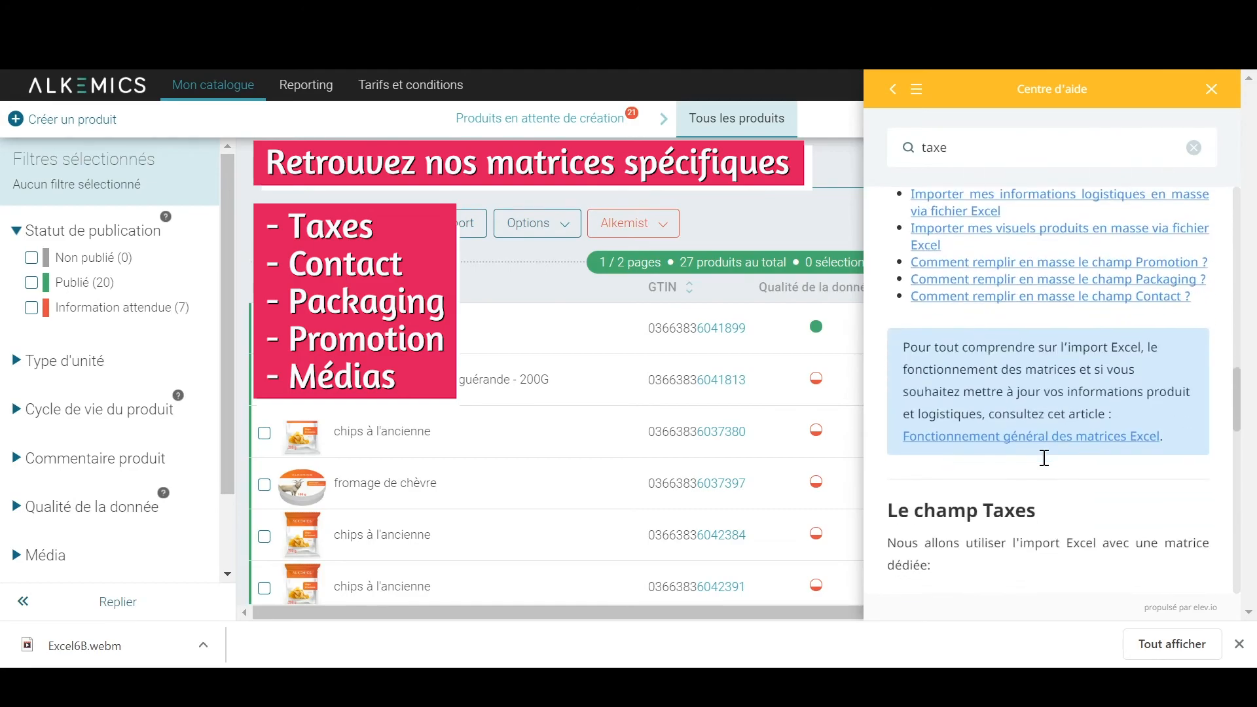
{"action": "scroll", "coordinate": [1044, 458], "scroll_direction": "down", "scroll_amount": 2}
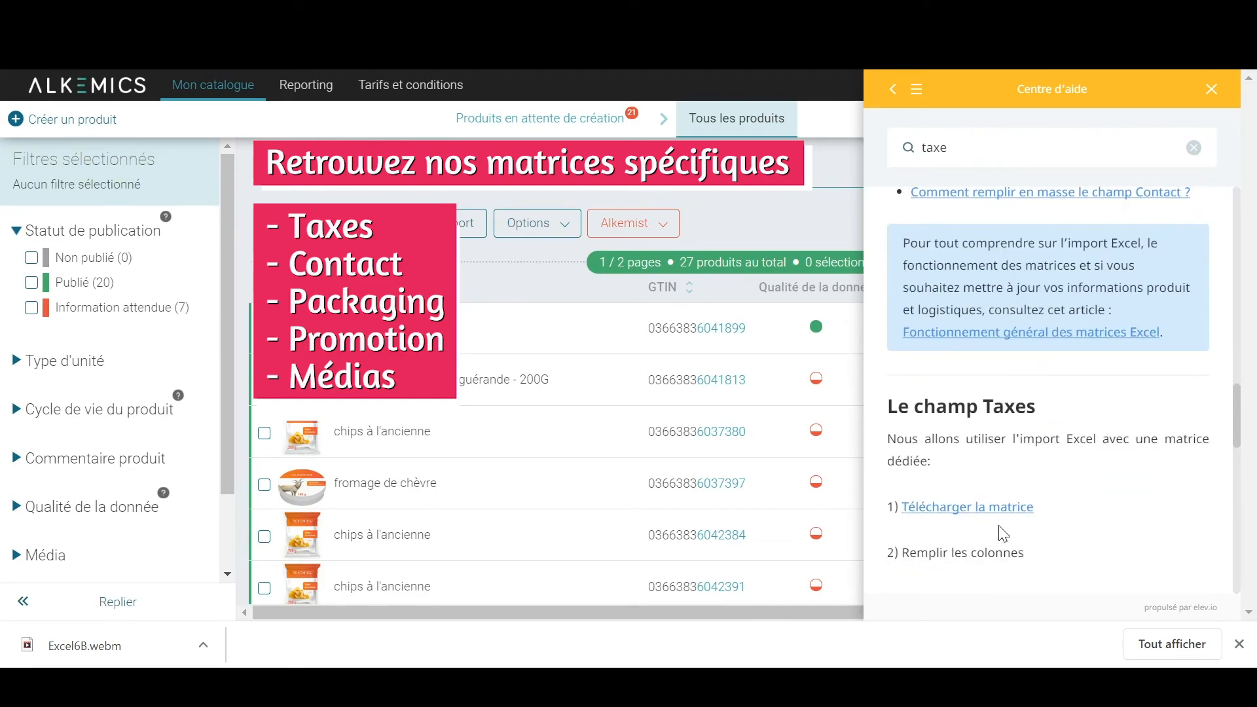
{"action": "scroll", "coordinate": [999, 517], "scroll_direction": "up", "scroll_amount": 4}
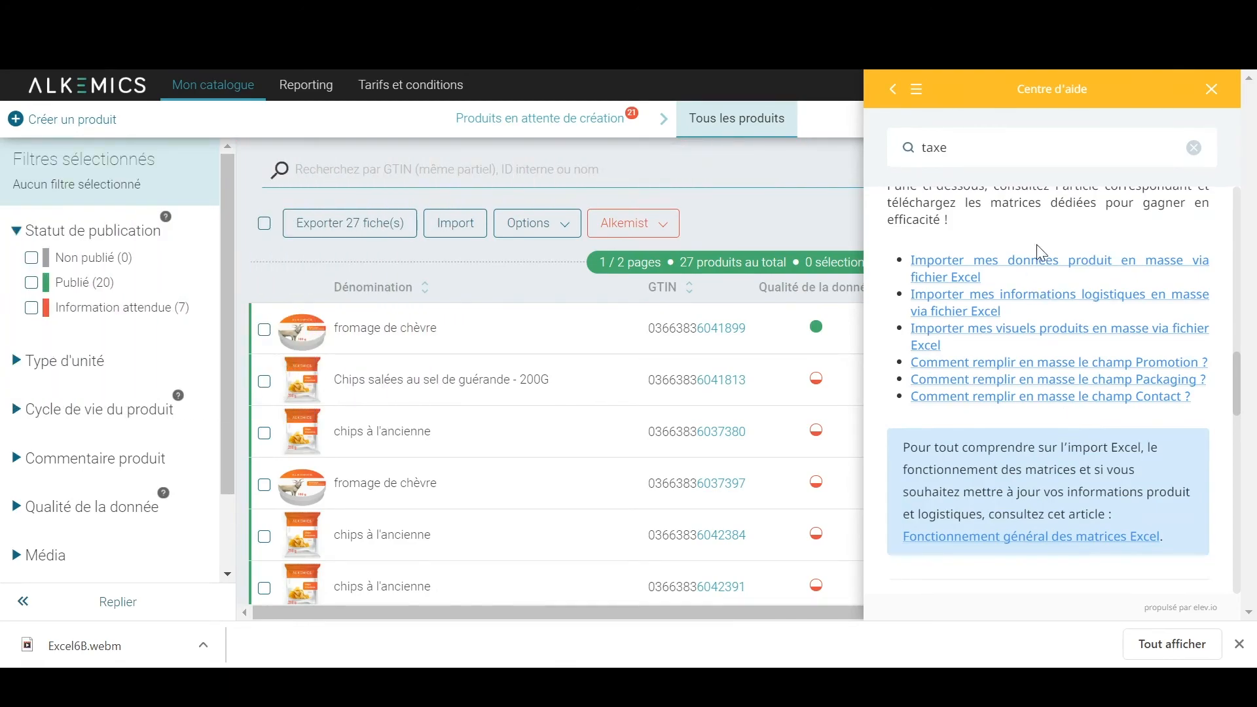
Search the help centre for "import" and open the article "Fonctionnement général des matrices Excel"
{"action": "left_click_drag", "start_coordinate": [965, 144], "coordinate": [920, 150]}
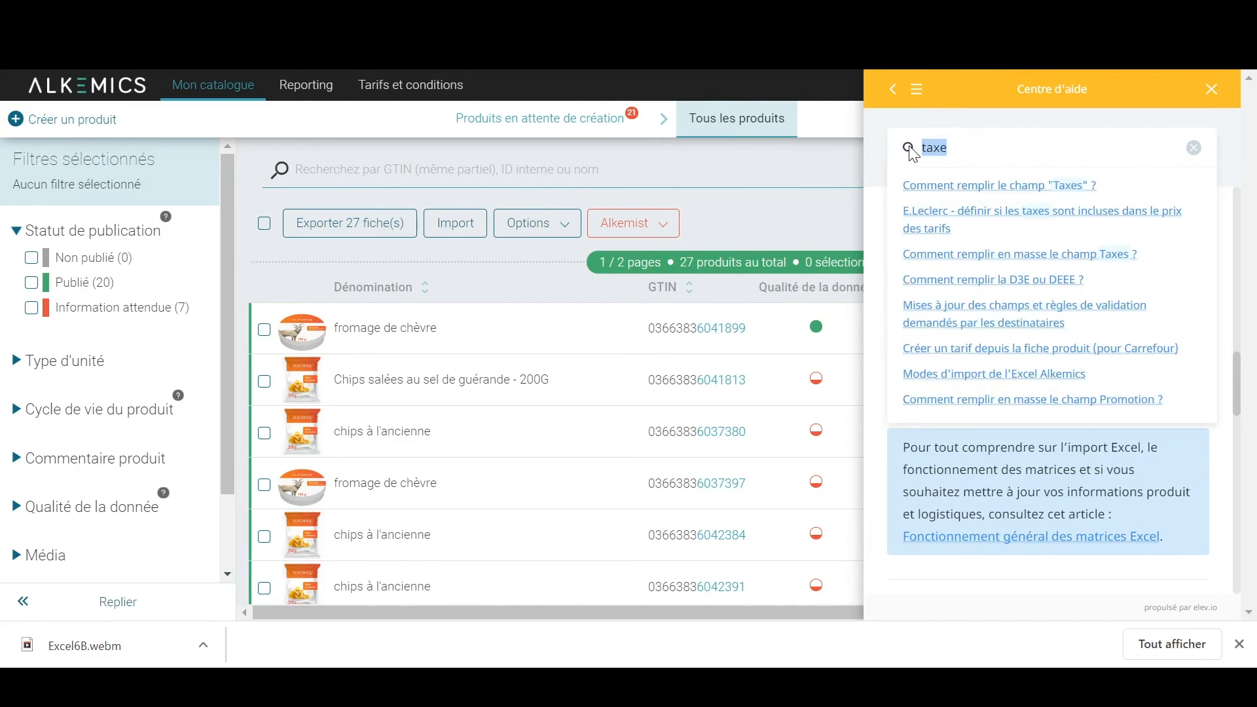
{"action": "key", "text": "BackSpace"}
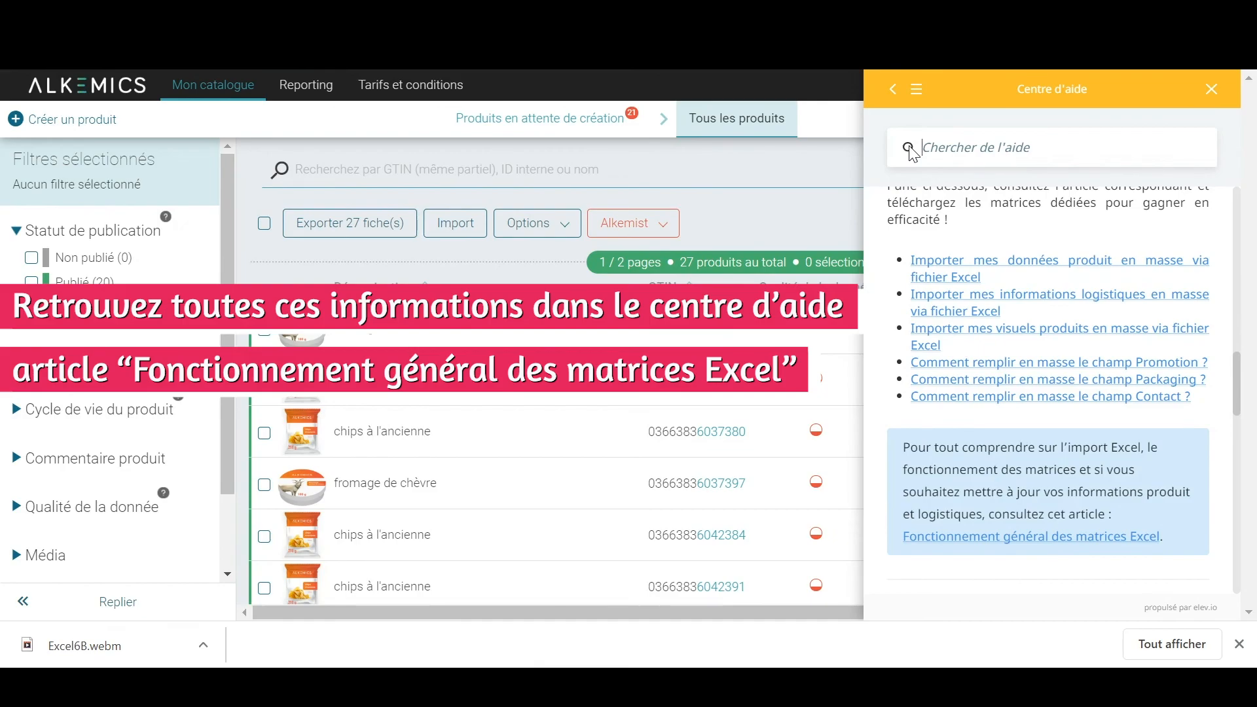
{"action": "type", "text": "import"}
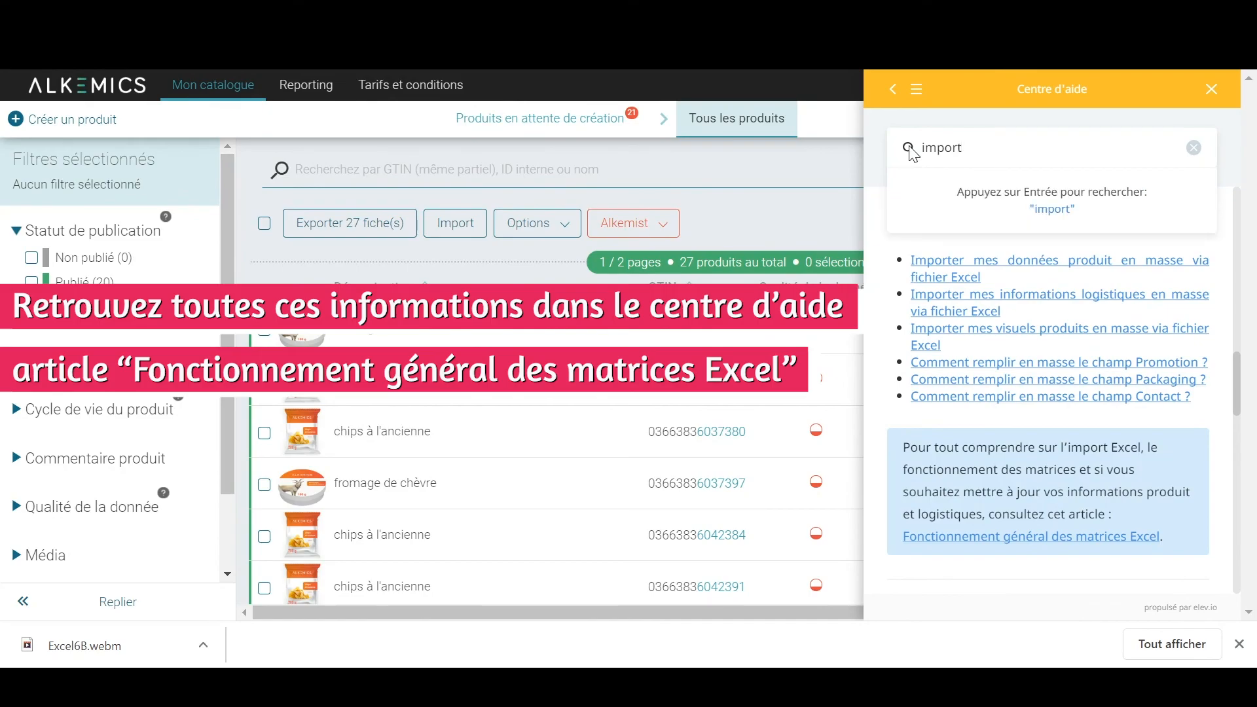
{"action": "key", "text": "Return"}
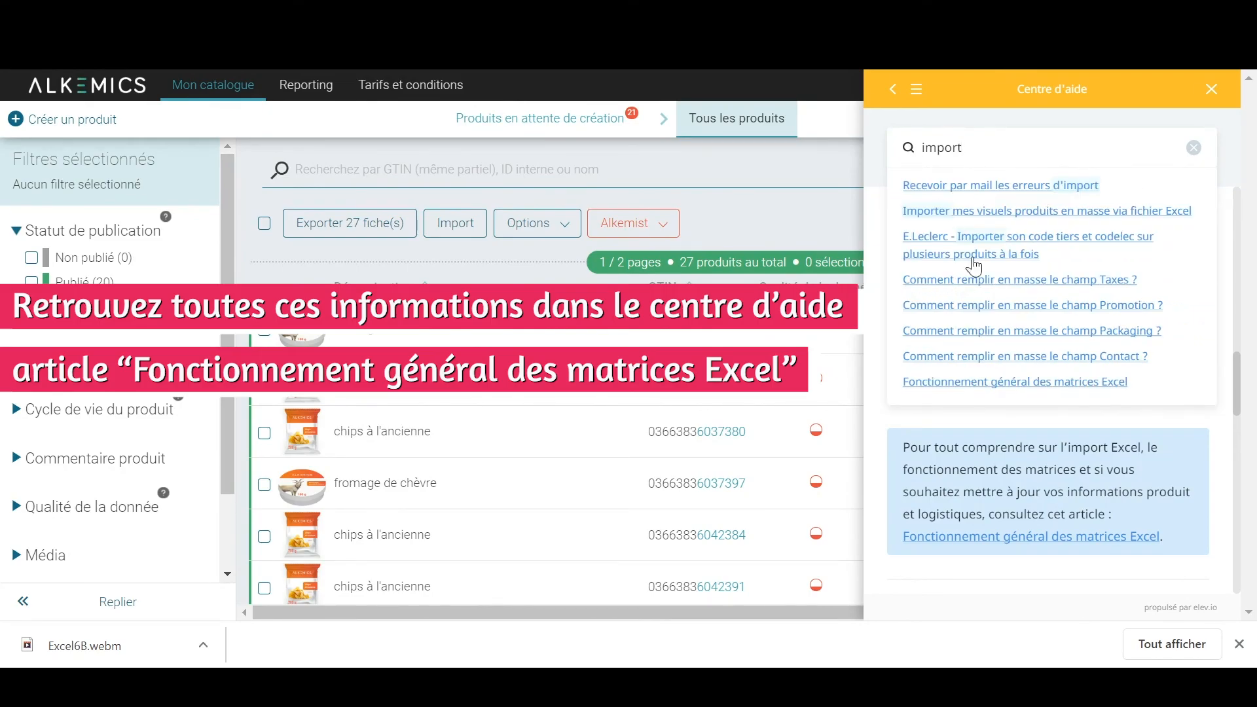
{"action": "left_click", "coordinate": [985, 386]}
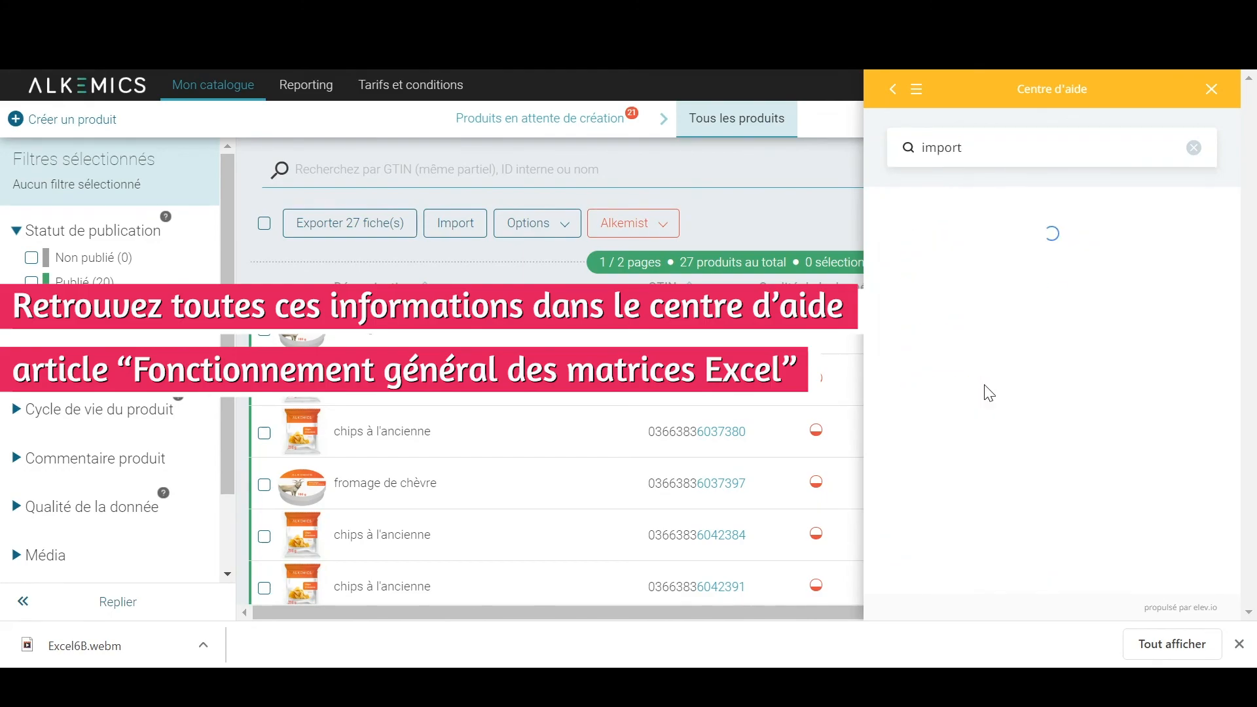